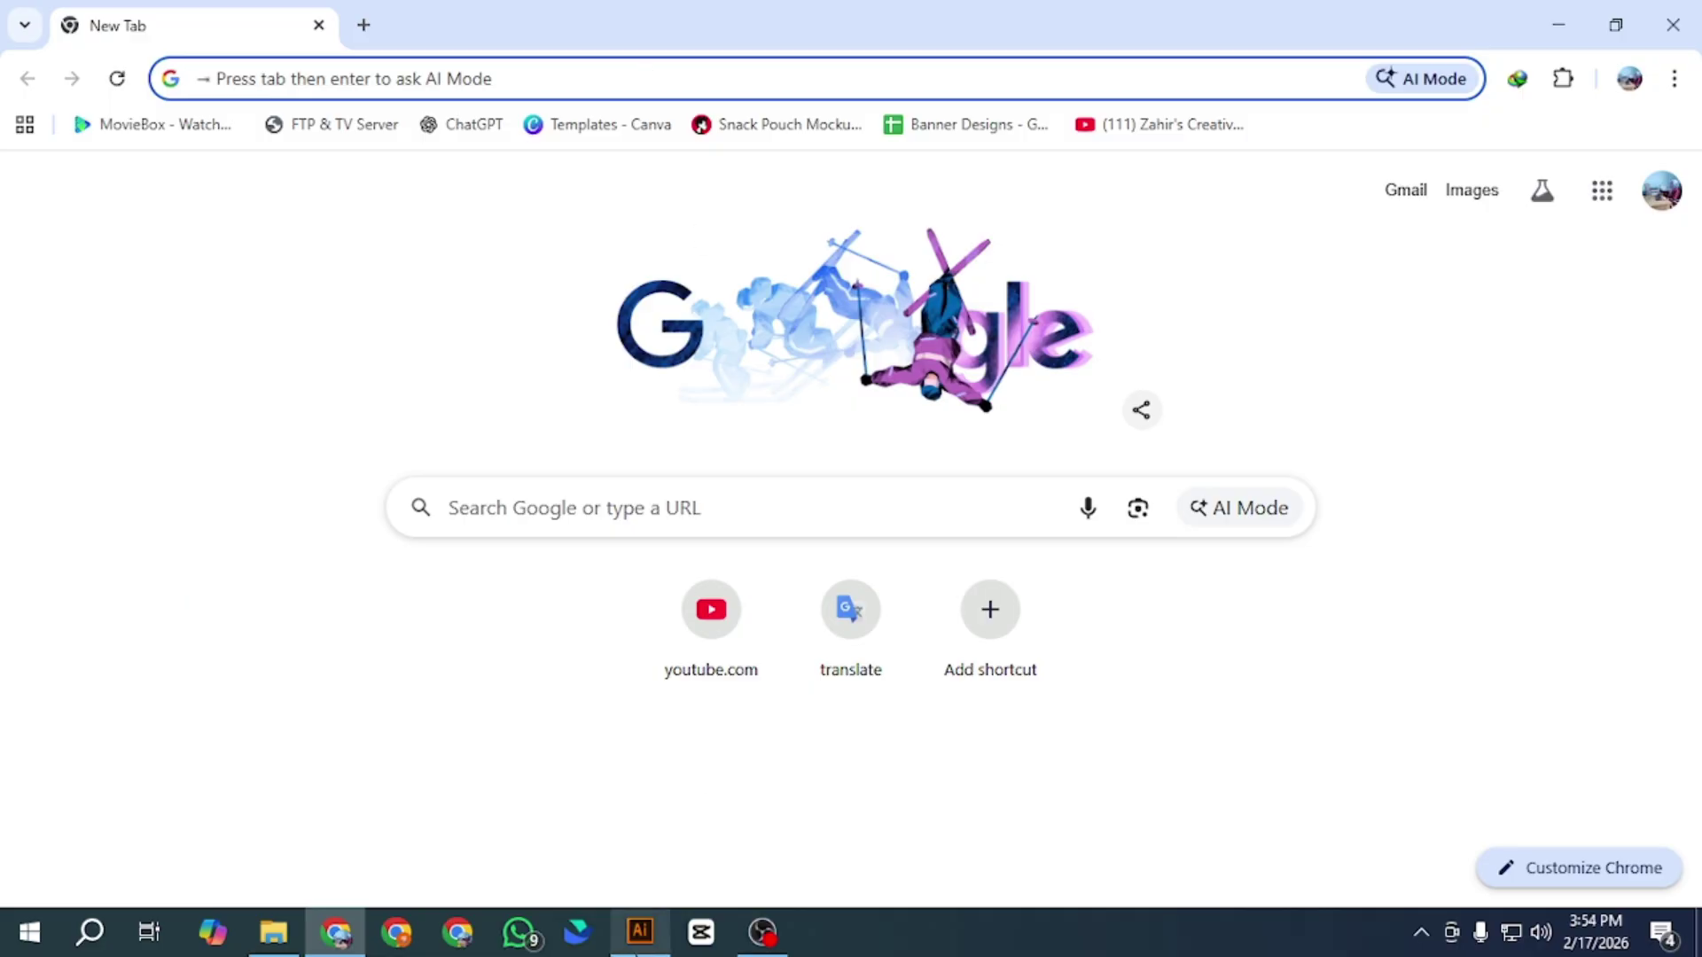
Switch to Illustrator and check the font of the name text on the first business card.
{"action": "left_click", "coordinate": [640, 931]}
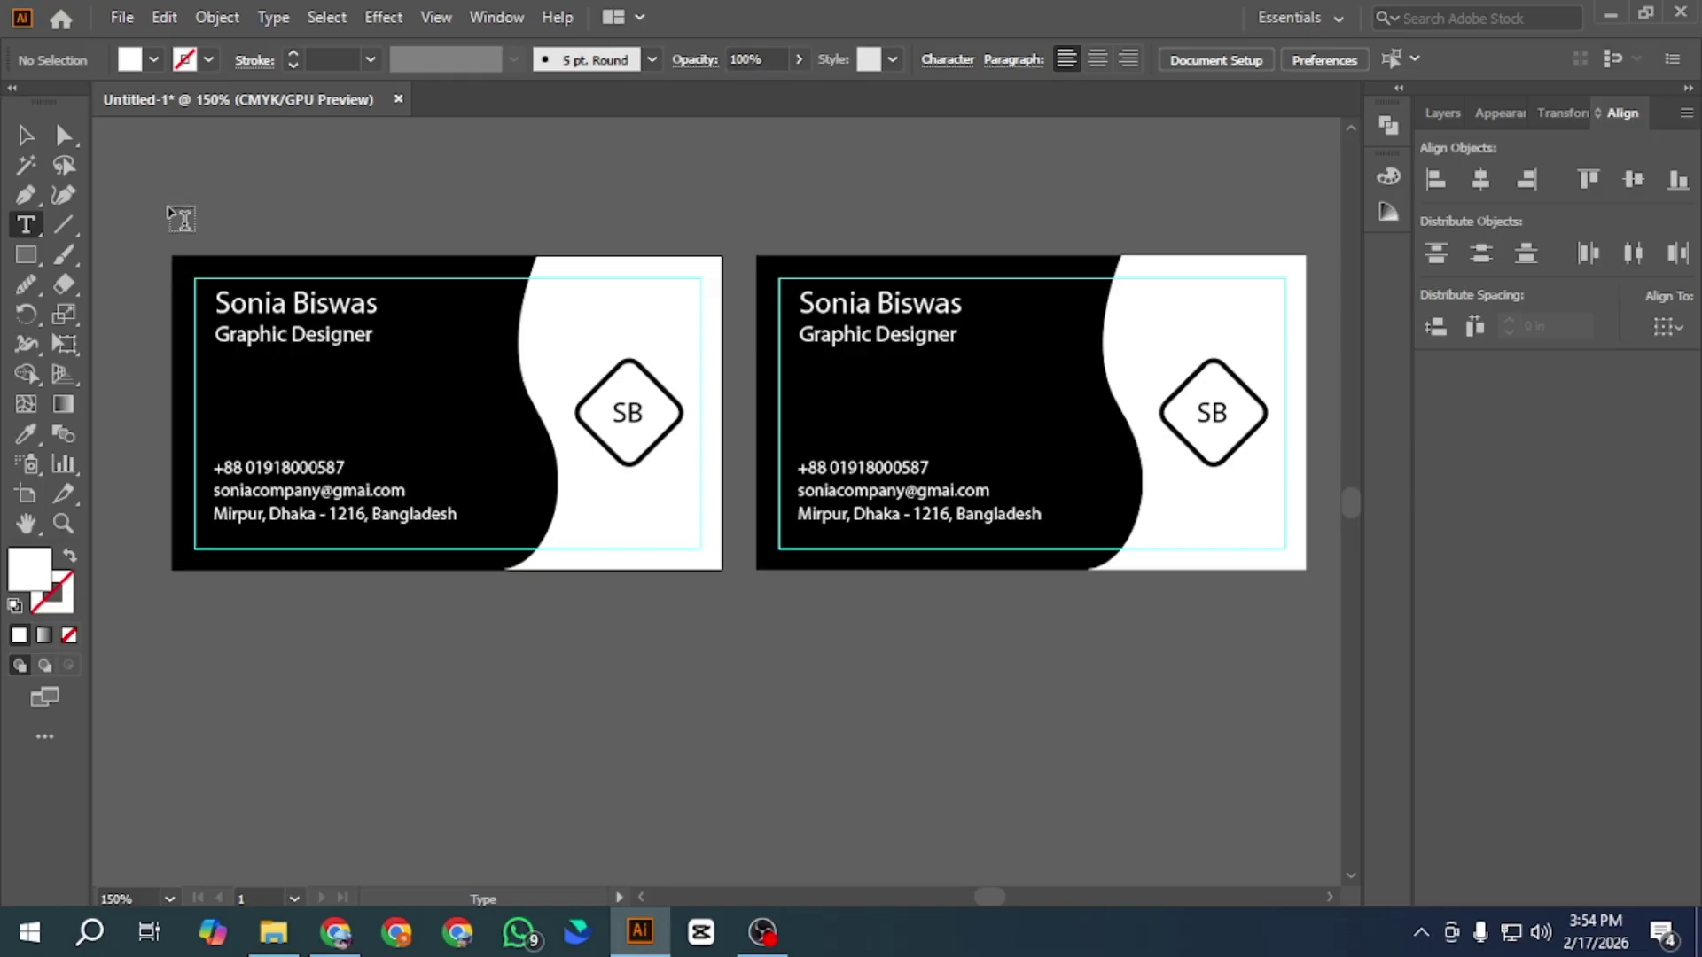
{"action": "key", "text": "v"}
{"action": "left_click", "coordinate": [294, 306]}
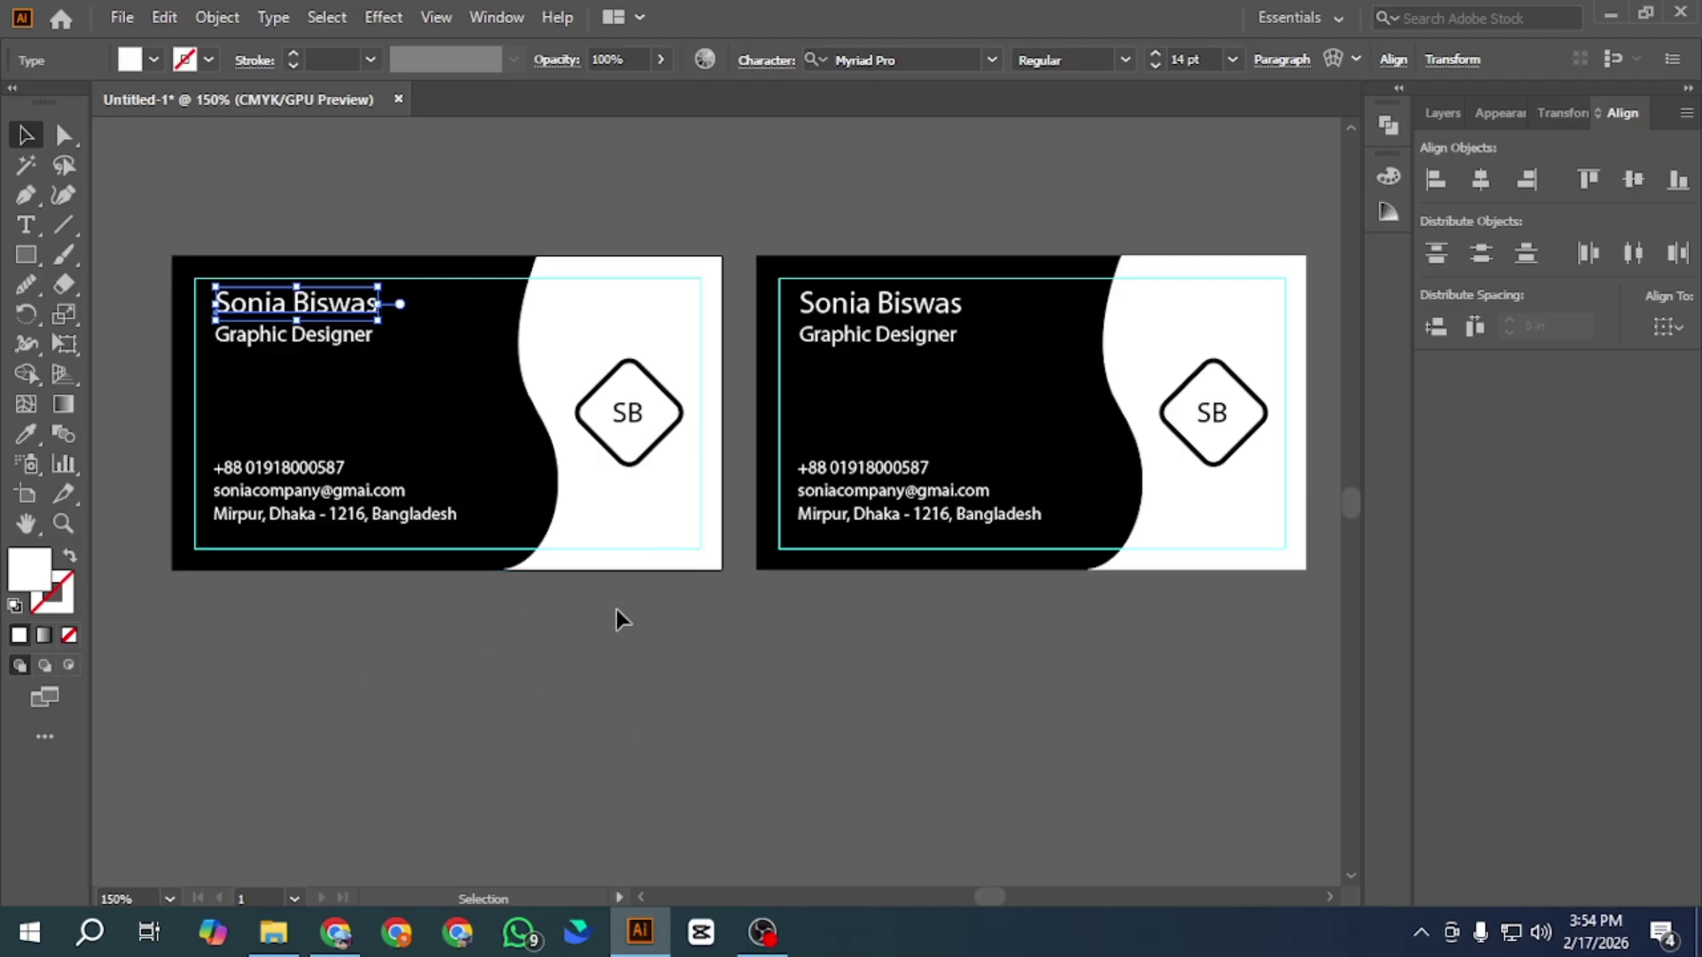
{"action": "left_click", "coordinate": [205, 235]}
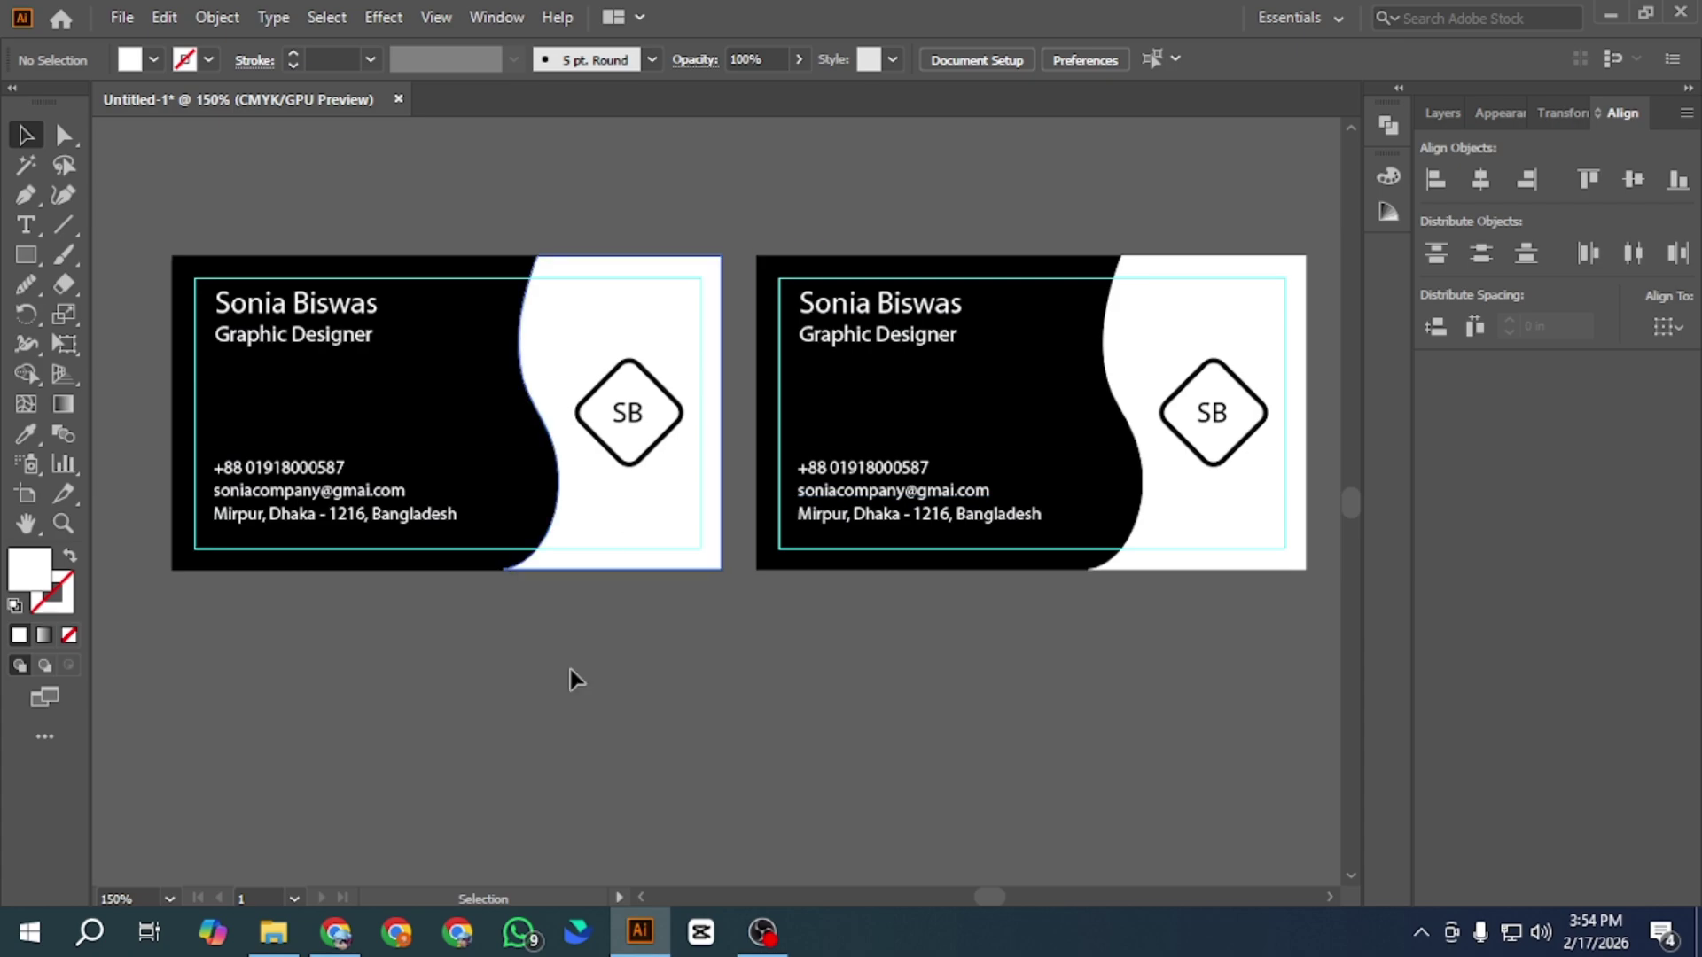
{"action": "left_click", "coordinate": [330, 944]}
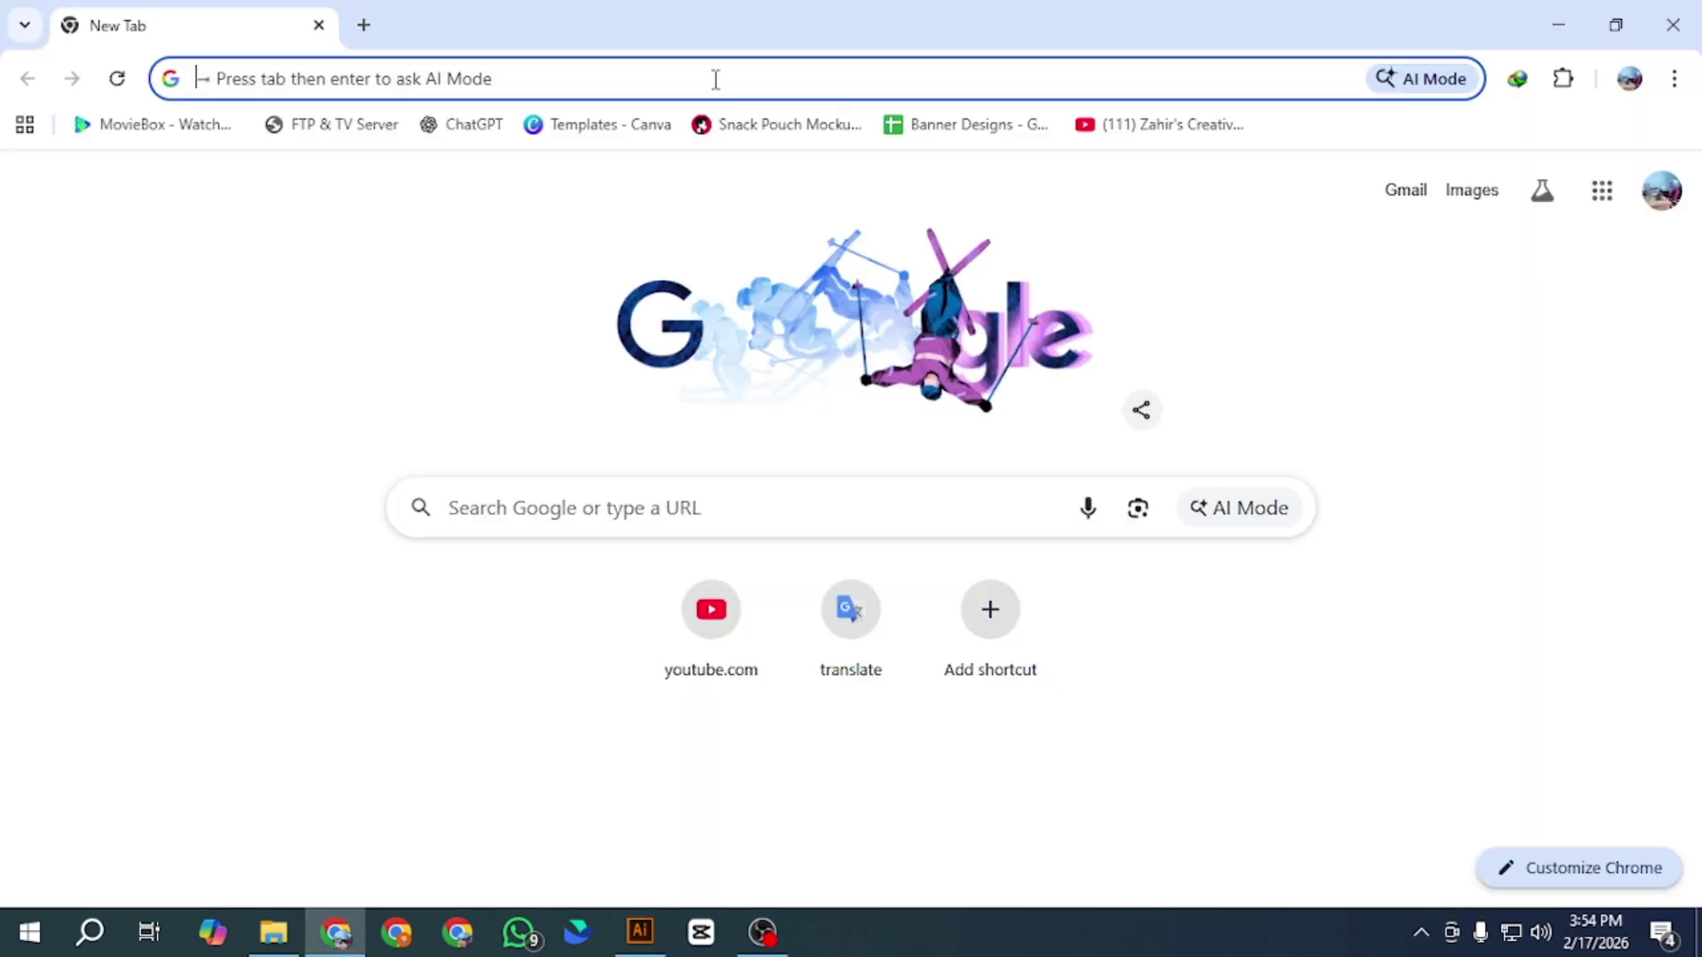
{"action": "left_click", "coordinate": [640, 931]}
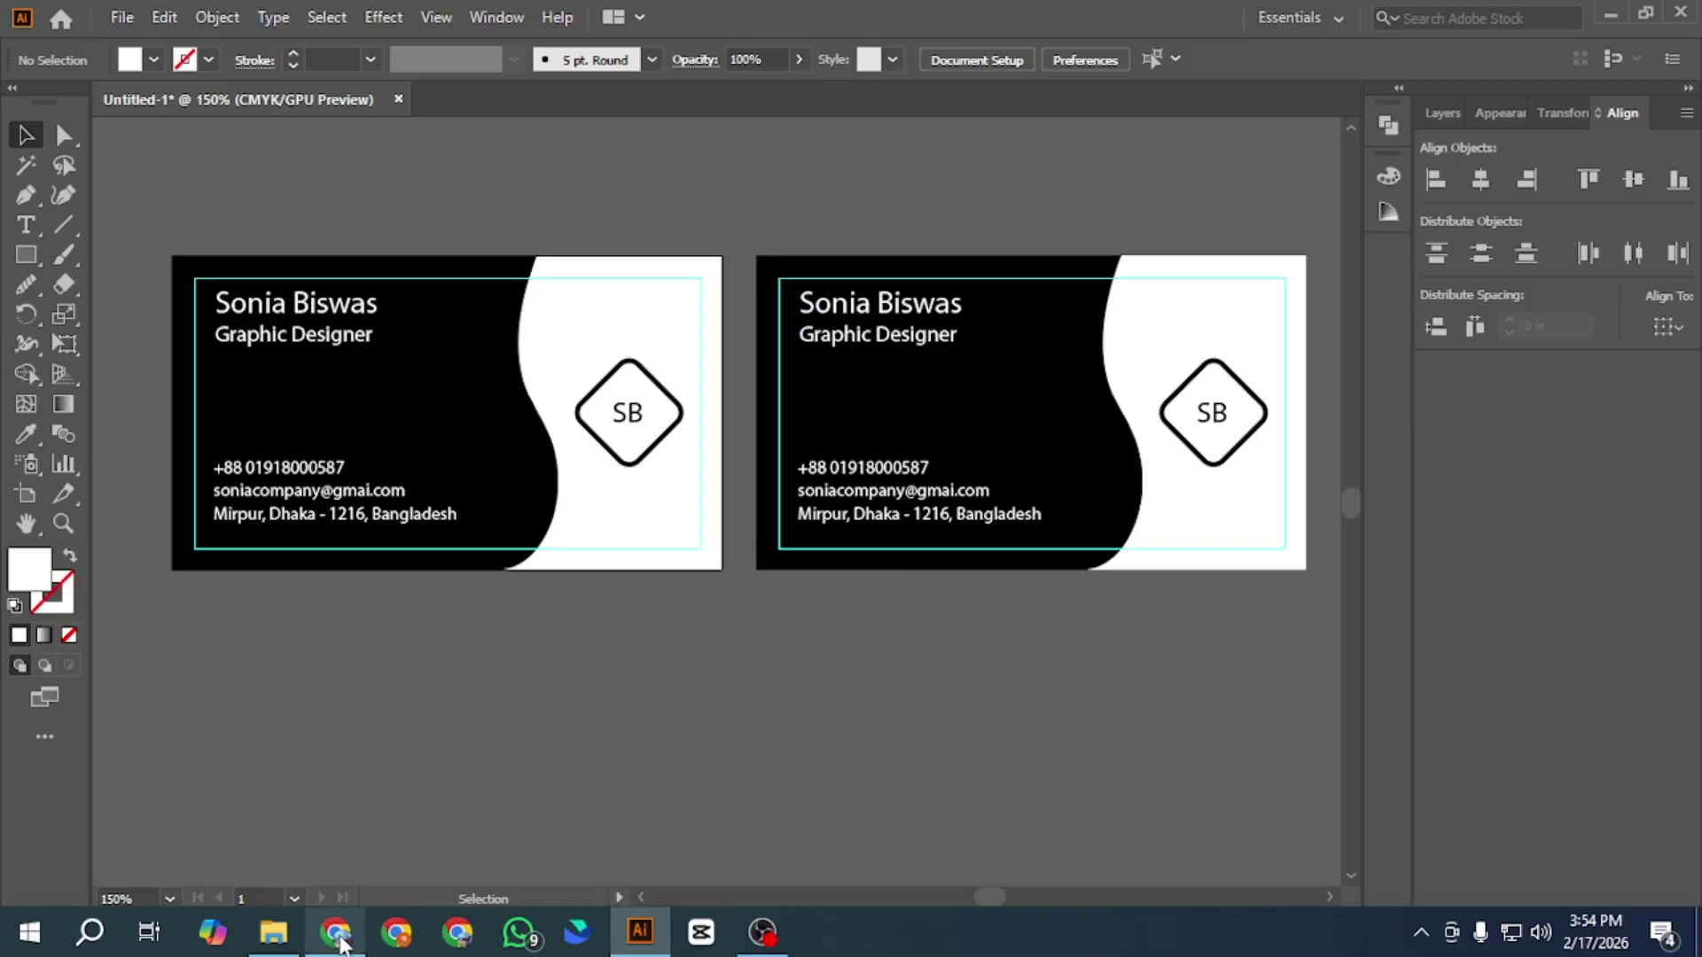
Switch to Chrome, search the web for "lato font family" and open the Google Fonts page for Lato.
{"action": "left_click", "coordinate": [335, 932]}
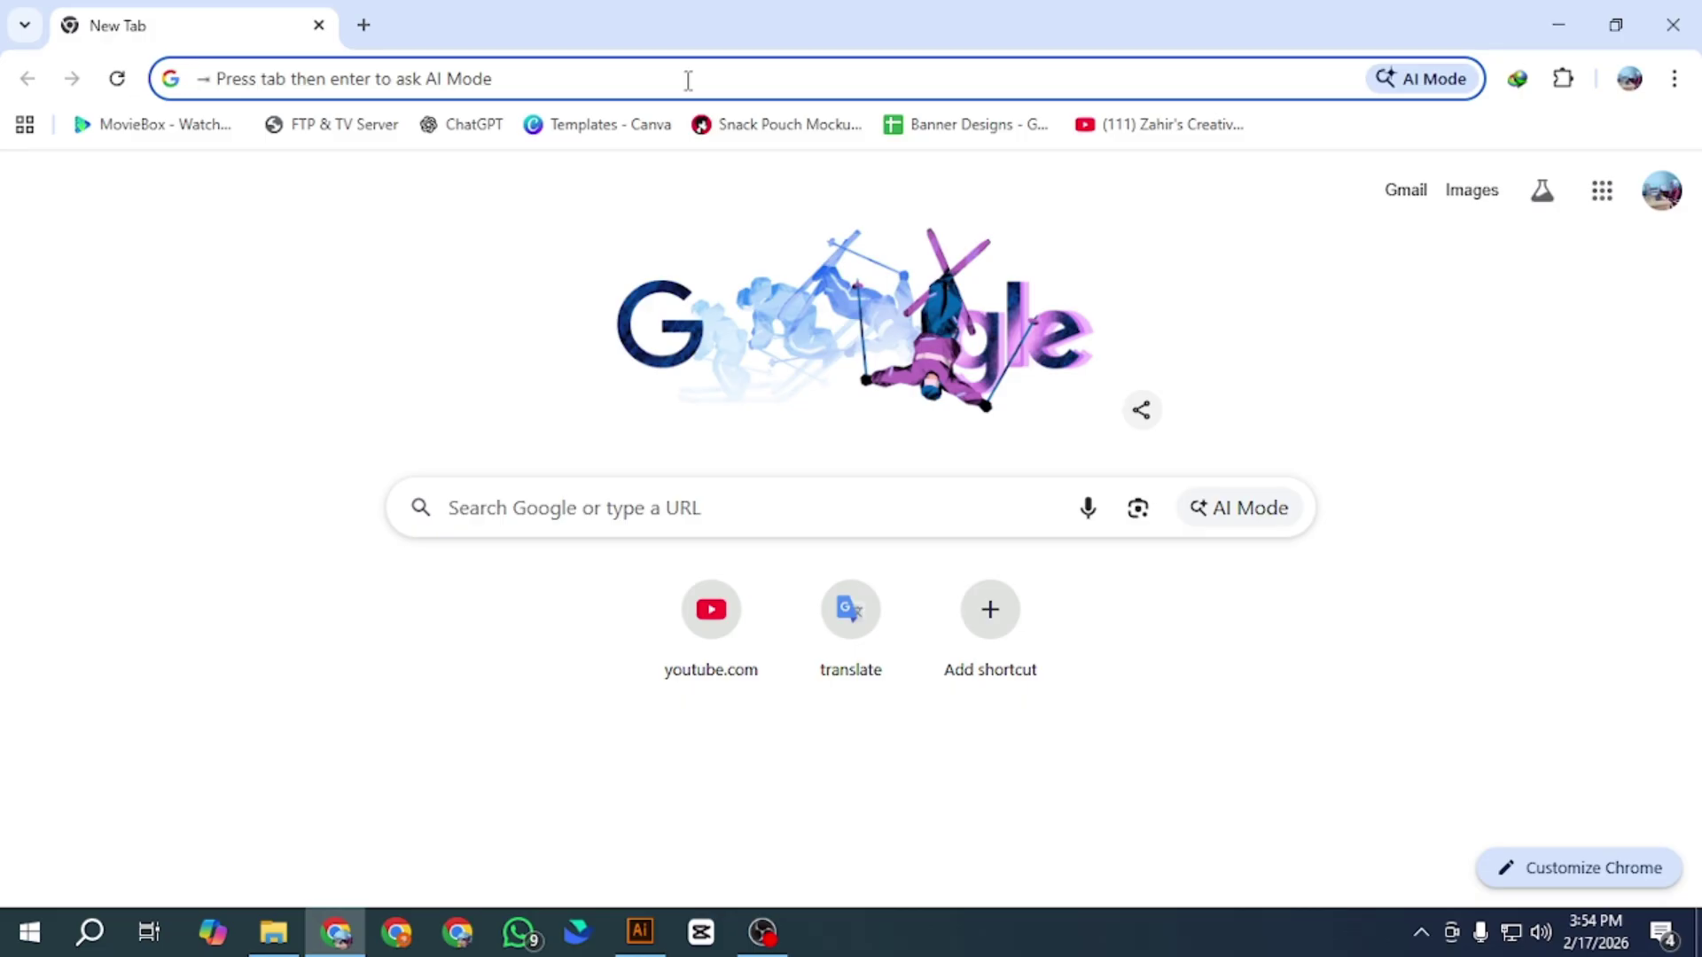
{"action": "type", "text": "lato"}
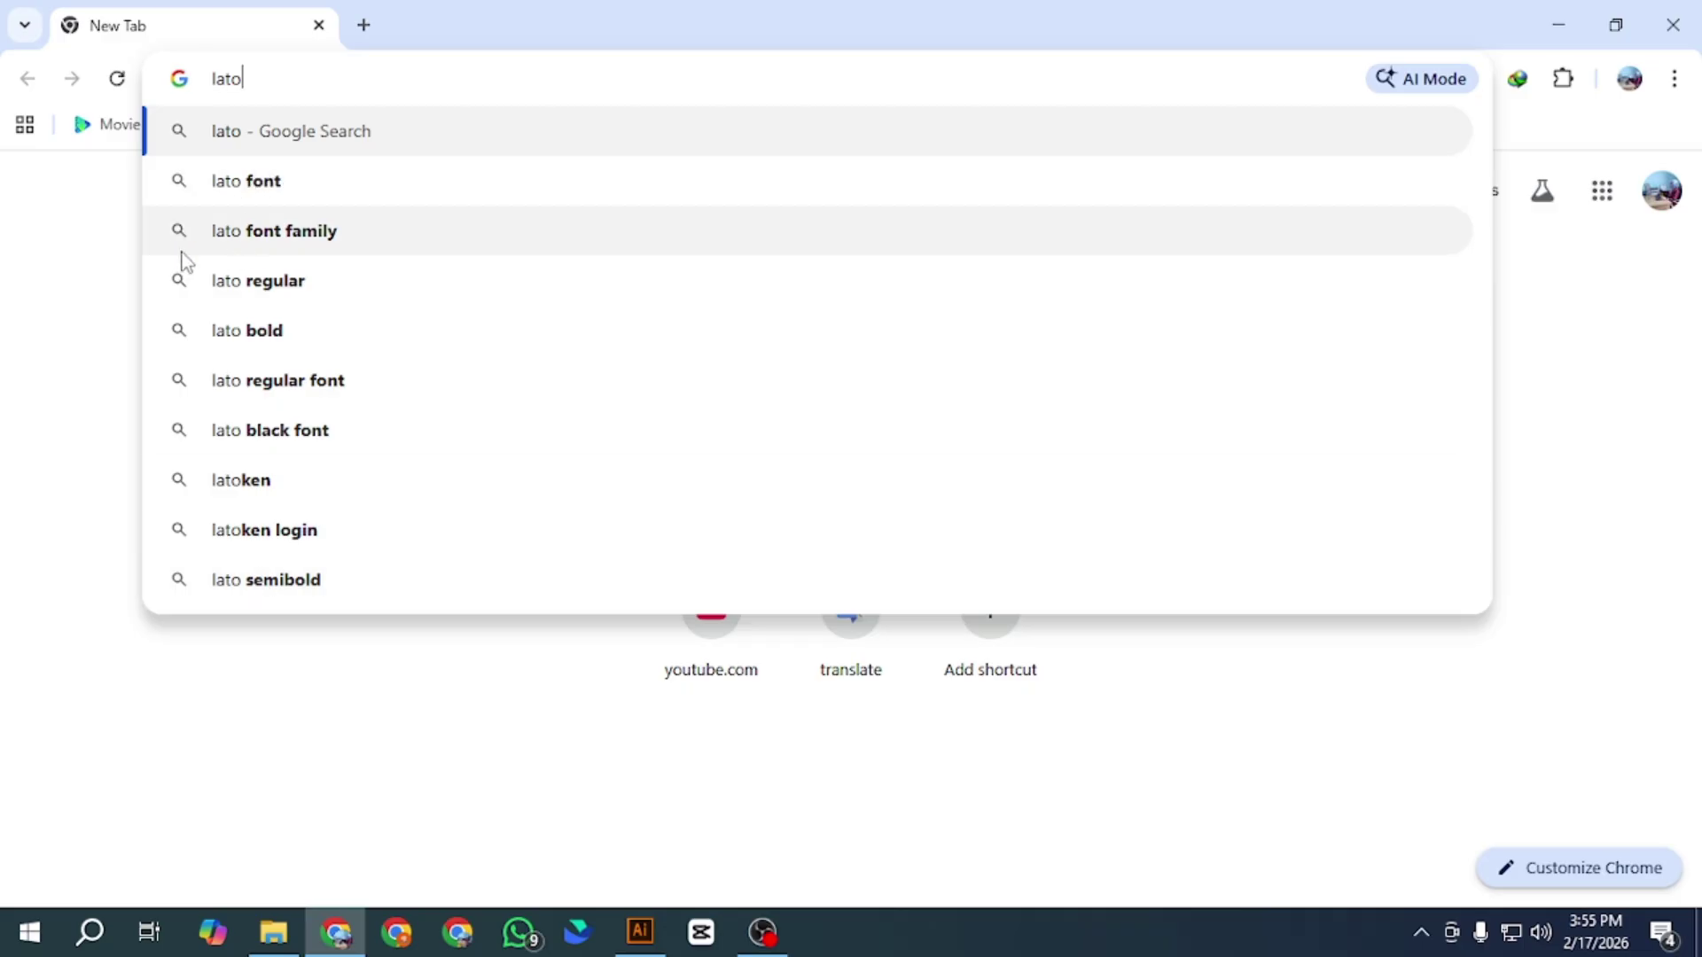
{"action": "left_click", "coordinate": [266, 241]}
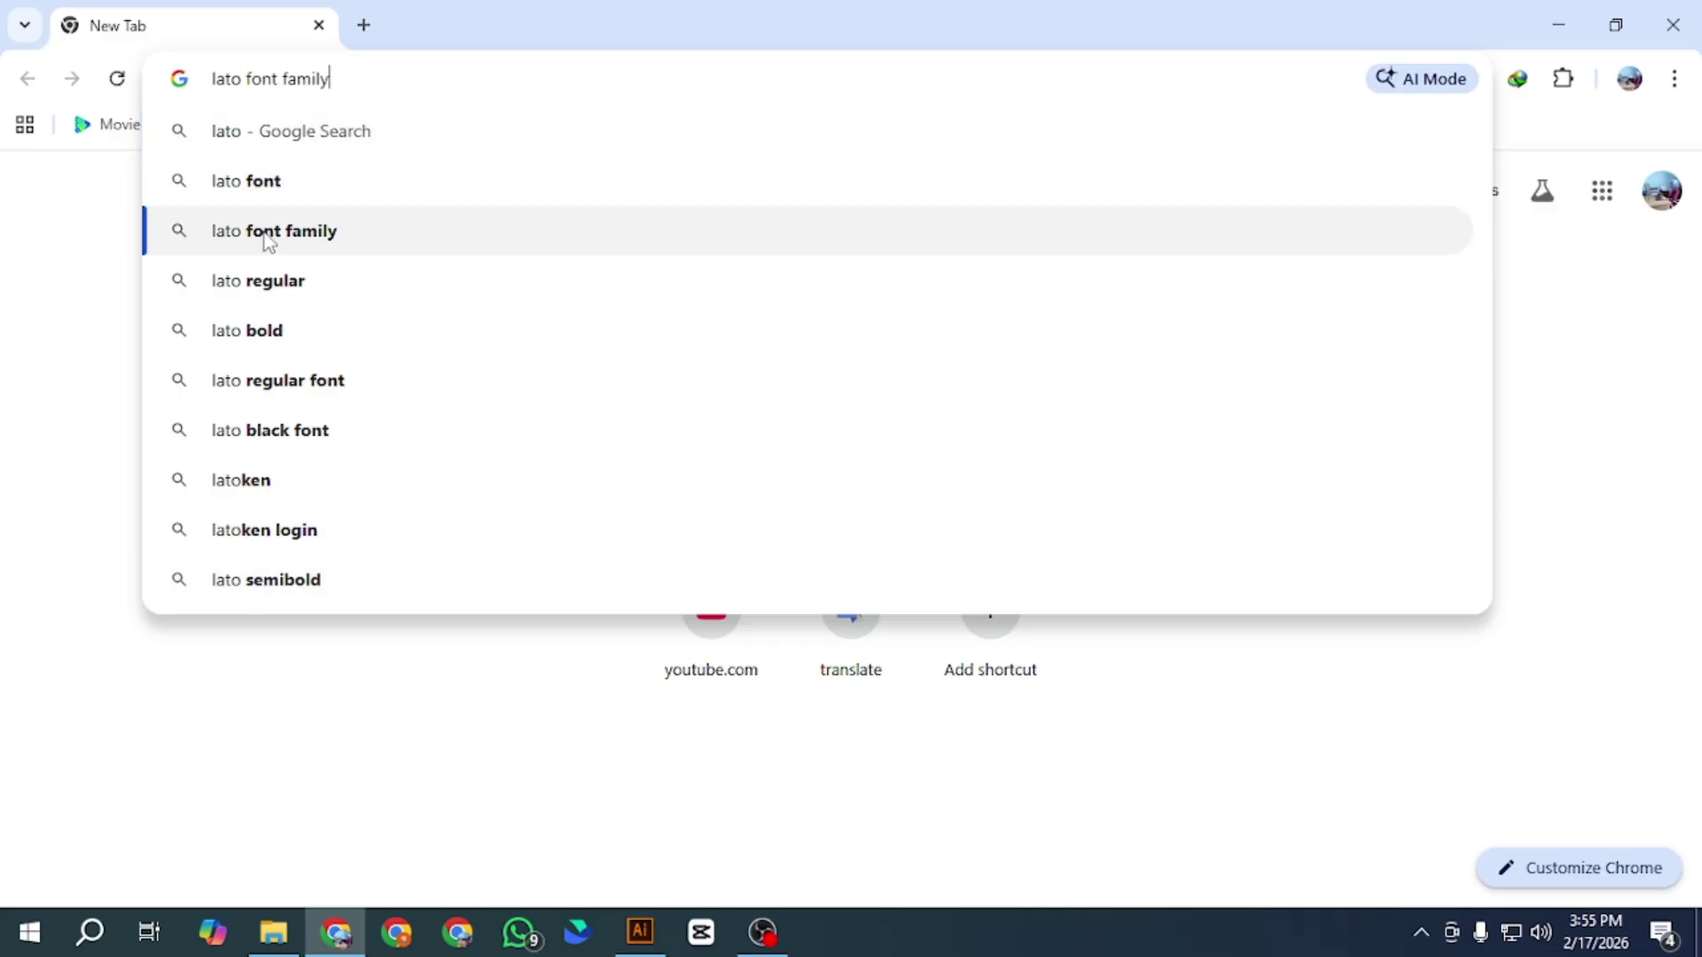
{"action": "left_click", "coordinate": [186, 393]}
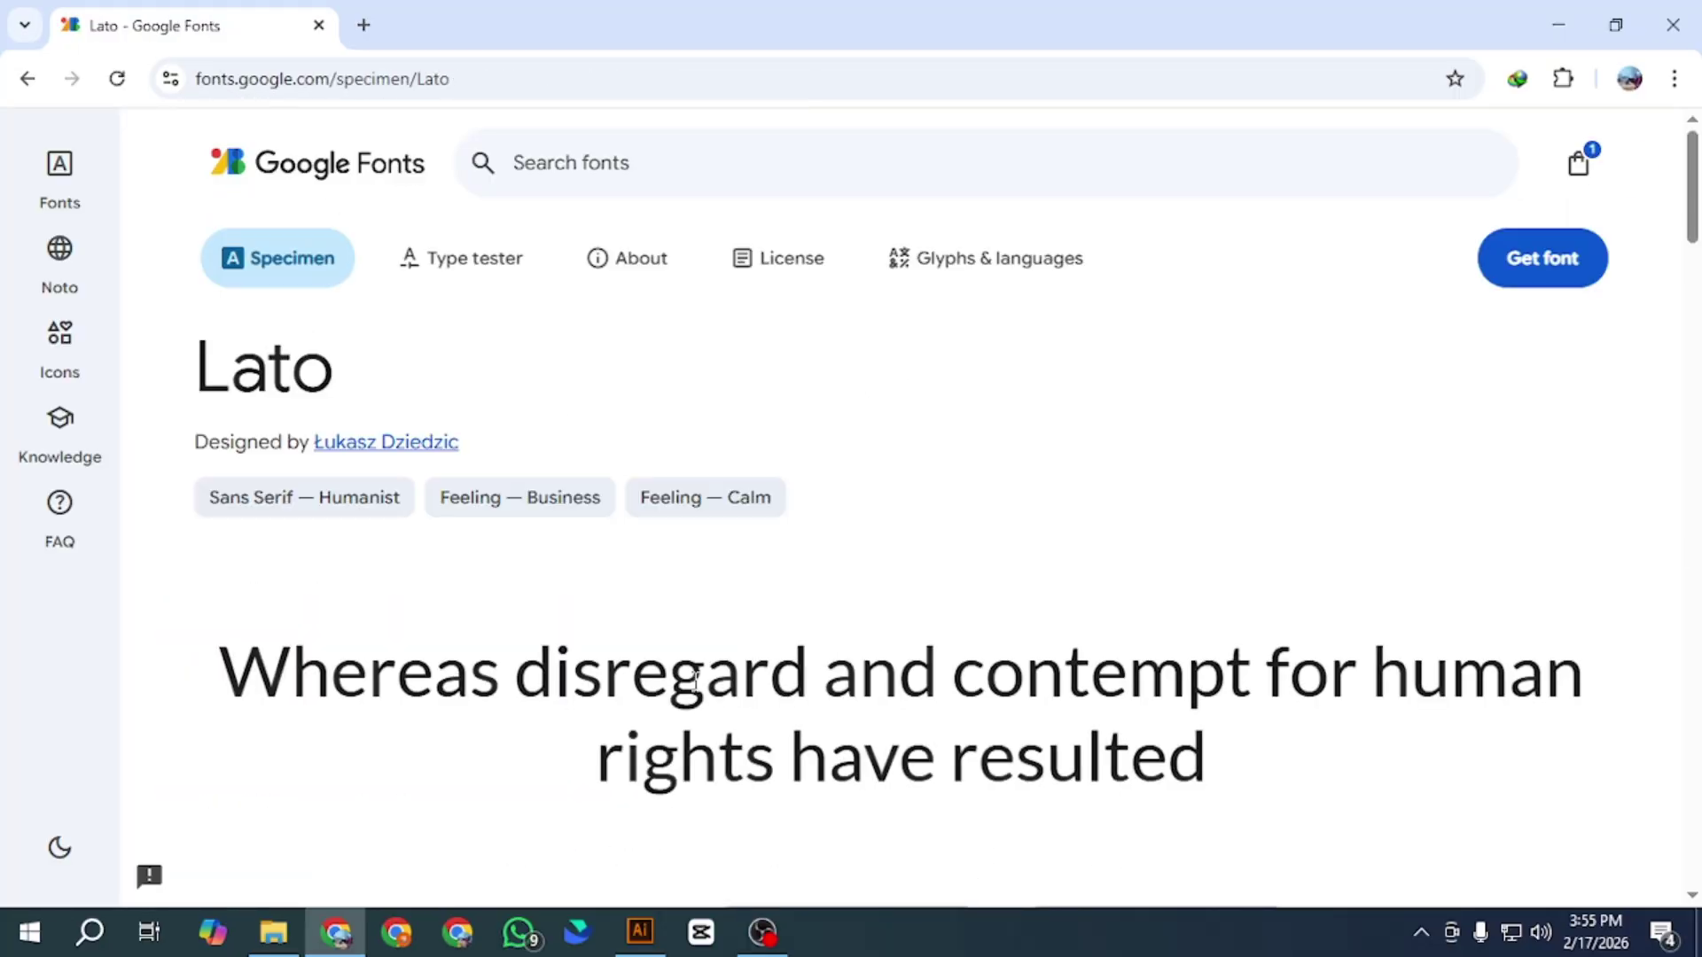
Review the Lato styles on Google Fonts and examine the other search results offering the font.
{"action": "scroll", "coordinate": [494, 635], "scroll_direction": "down", "scroll_amount": 5}
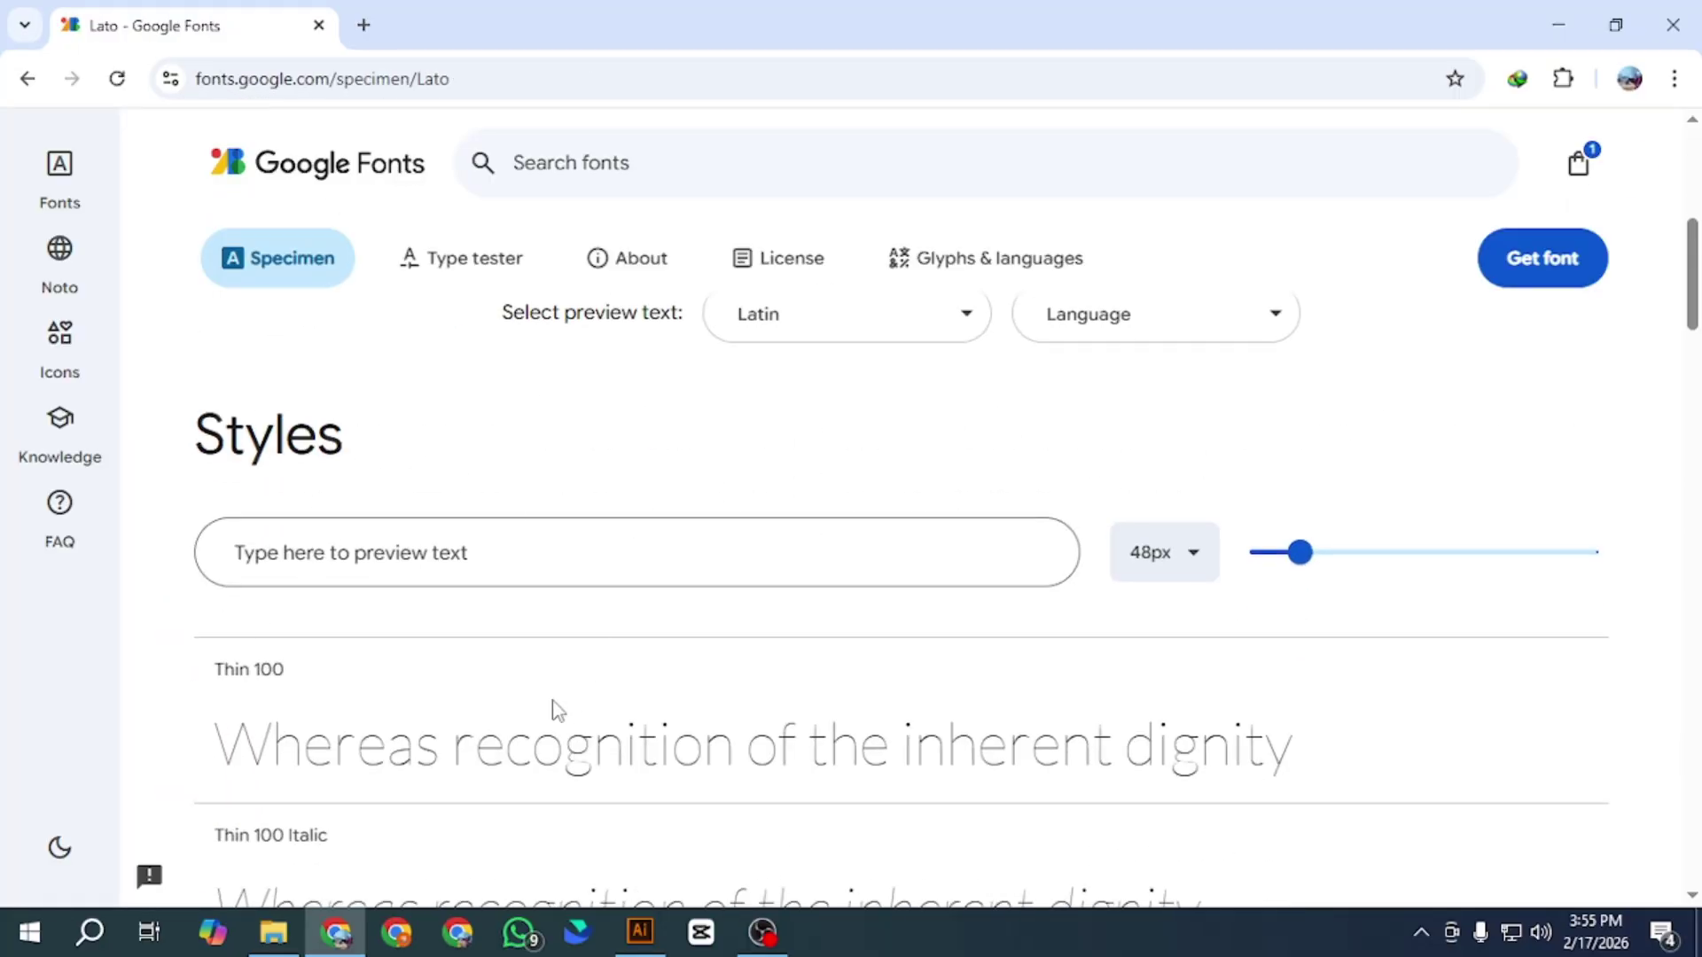
{"action": "scroll", "coordinate": [556, 709], "scroll_direction": "down", "scroll_amount": 5}
{"action": "scroll", "coordinate": [487, 656], "scroll_direction": "down", "scroll_amount": 12}
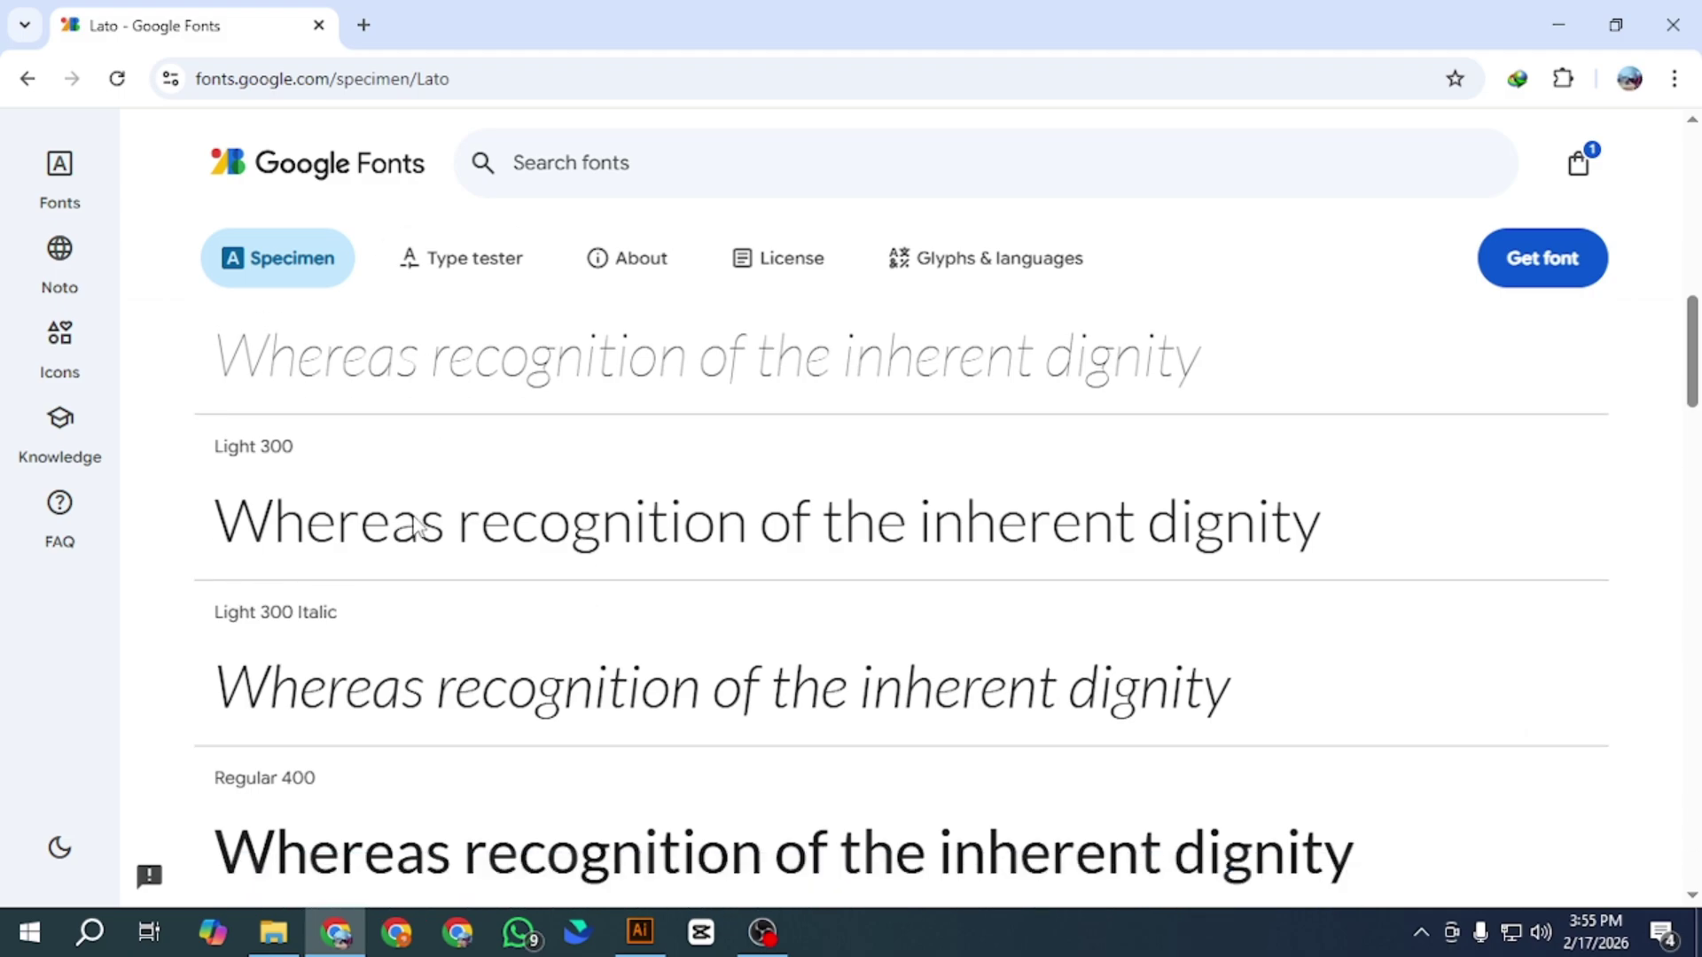
{"action": "scroll", "coordinate": [490, 647], "scroll_direction": "up", "scroll_amount": 15}
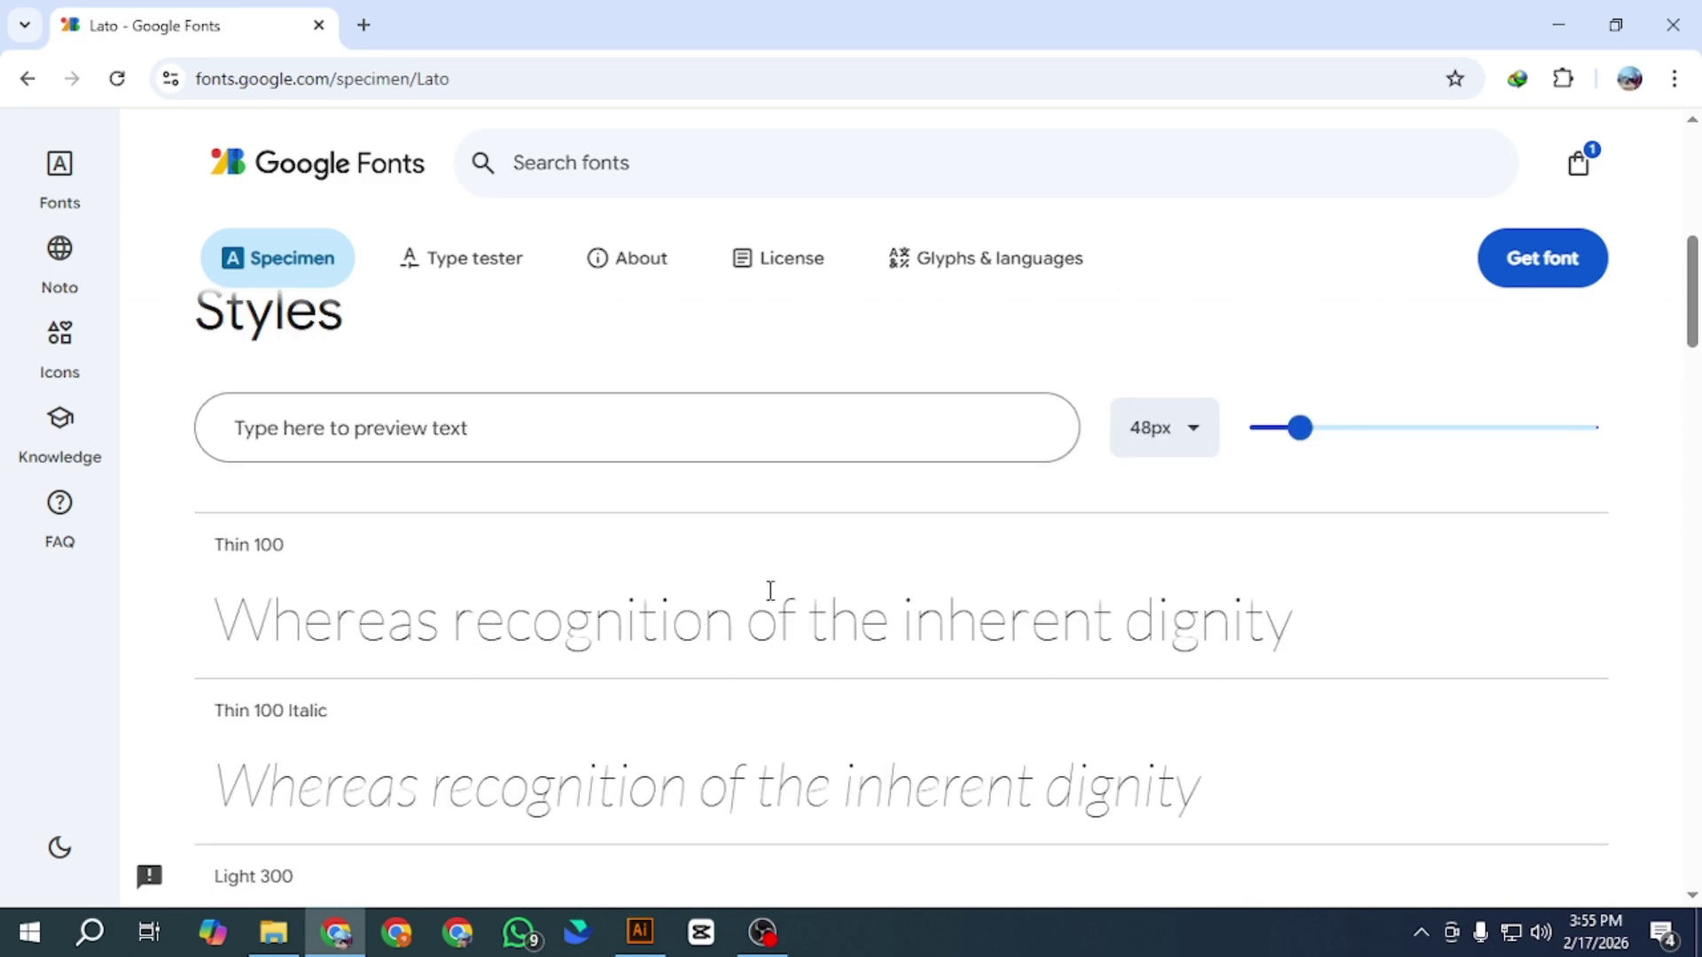
{"action": "key", "text": "alt+Left"}
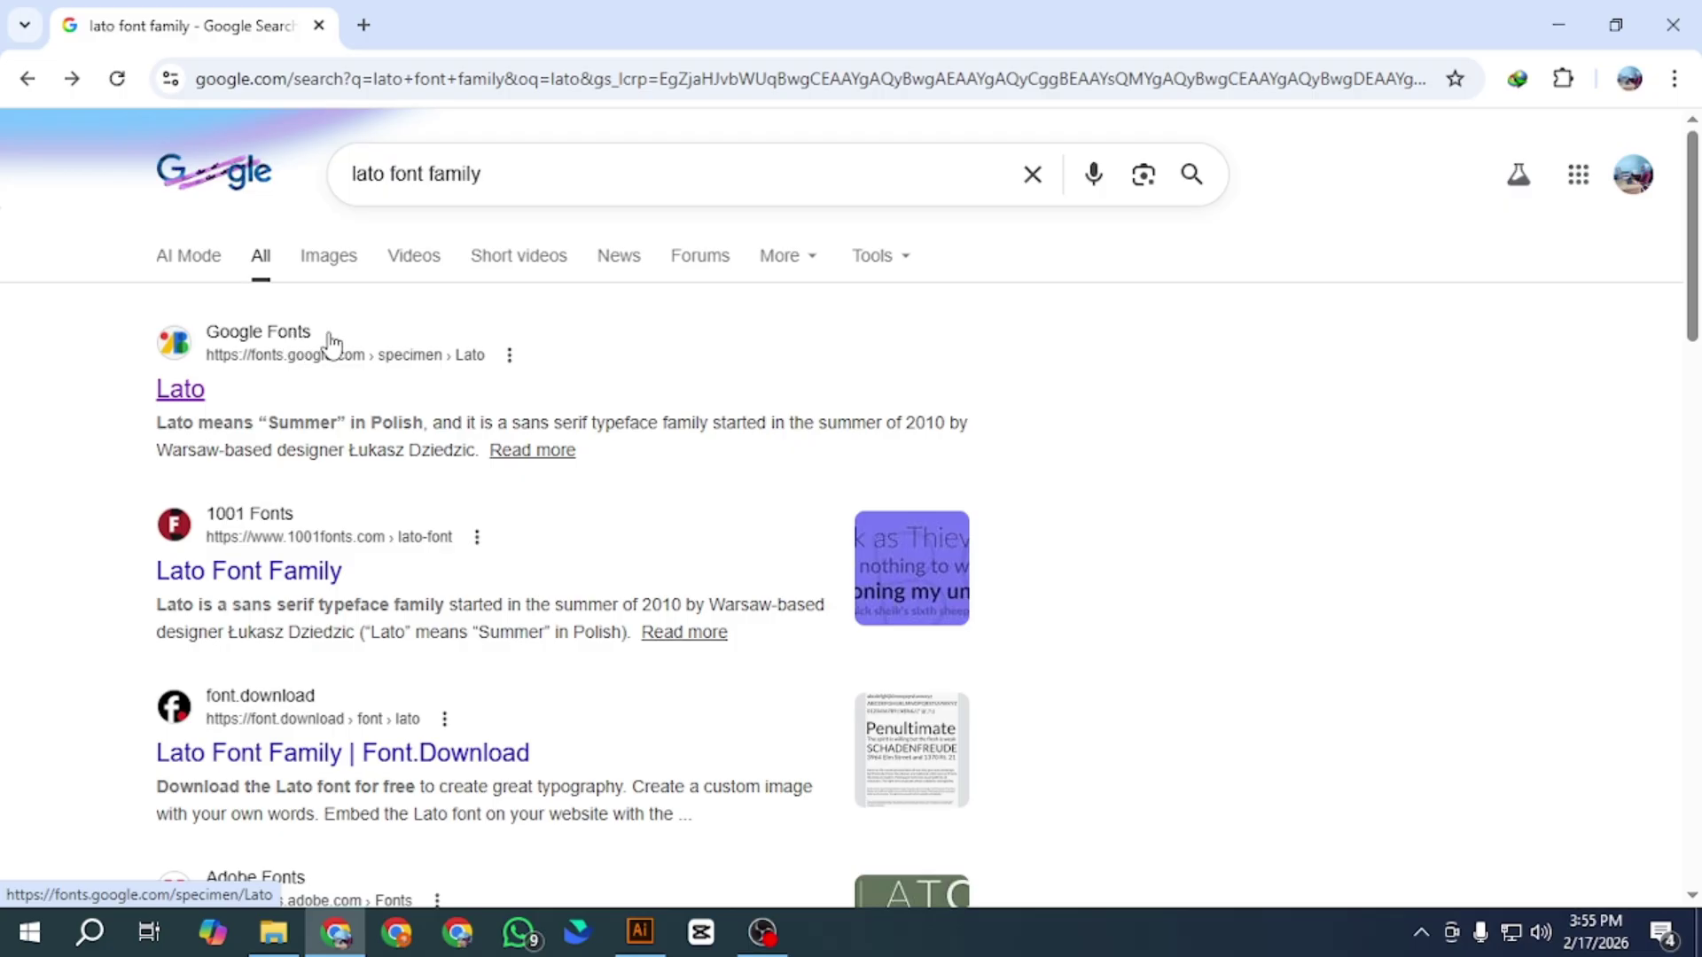
{"action": "scroll", "coordinate": [78, 409], "scroll_direction": "down", "scroll_amount": 1}
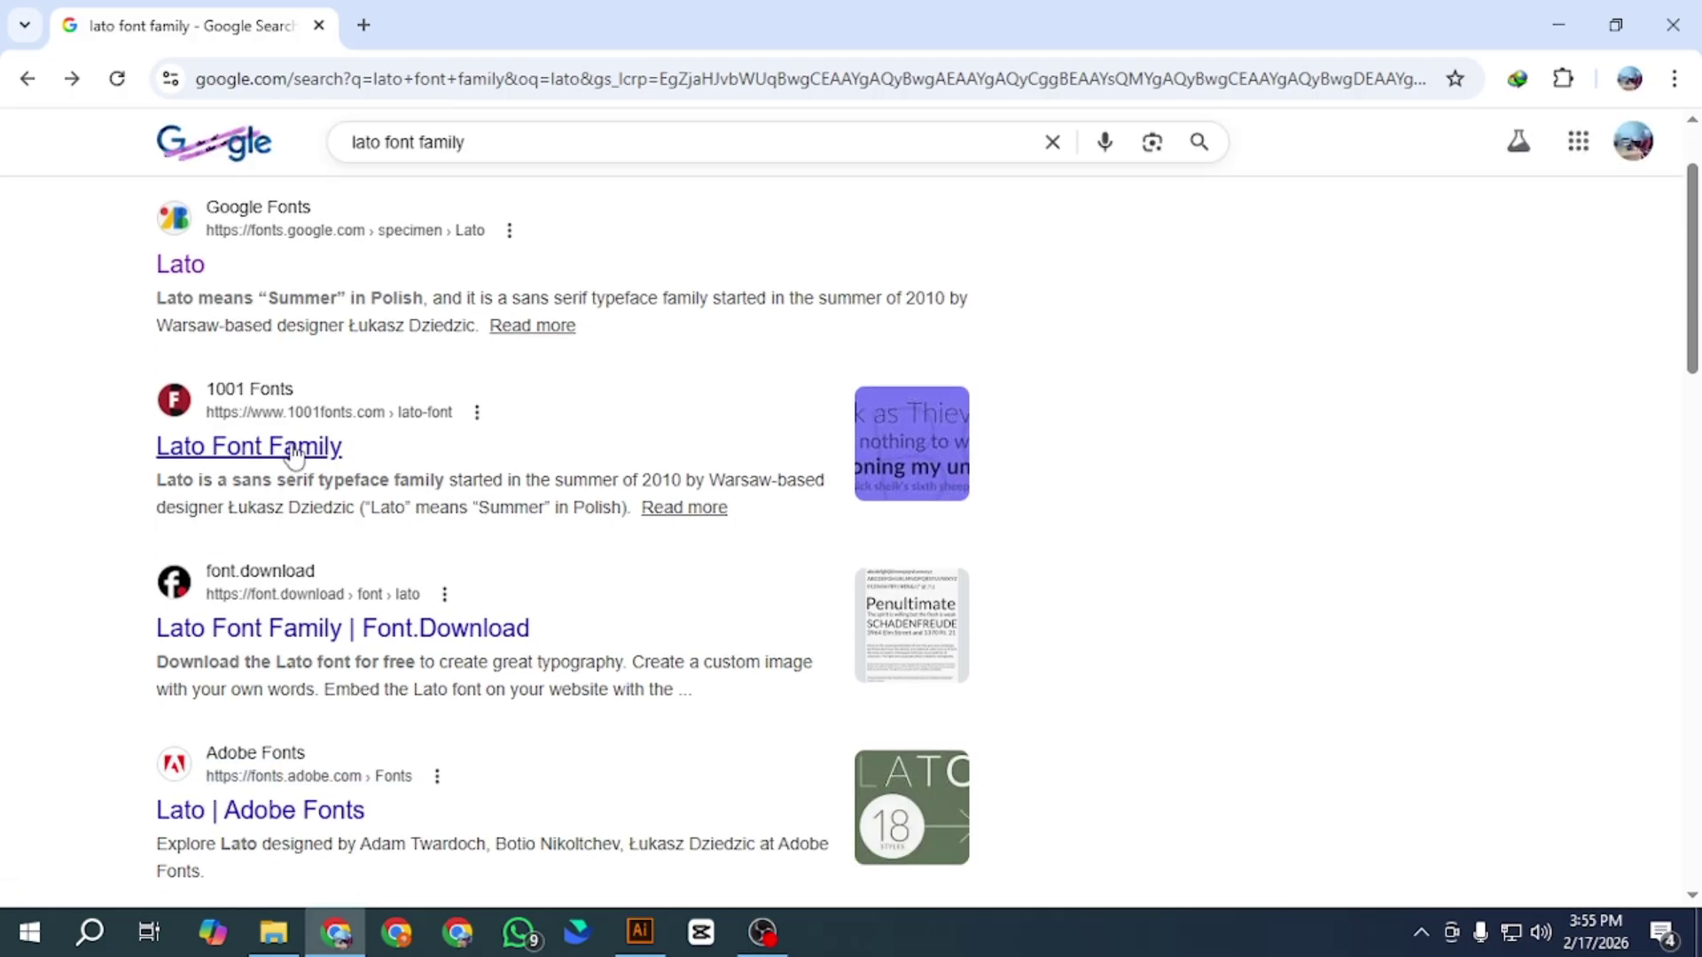
{"action": "scroll", "coordinate": [78, 429], "scroll_direction": "down", "scroll_amount": 1}
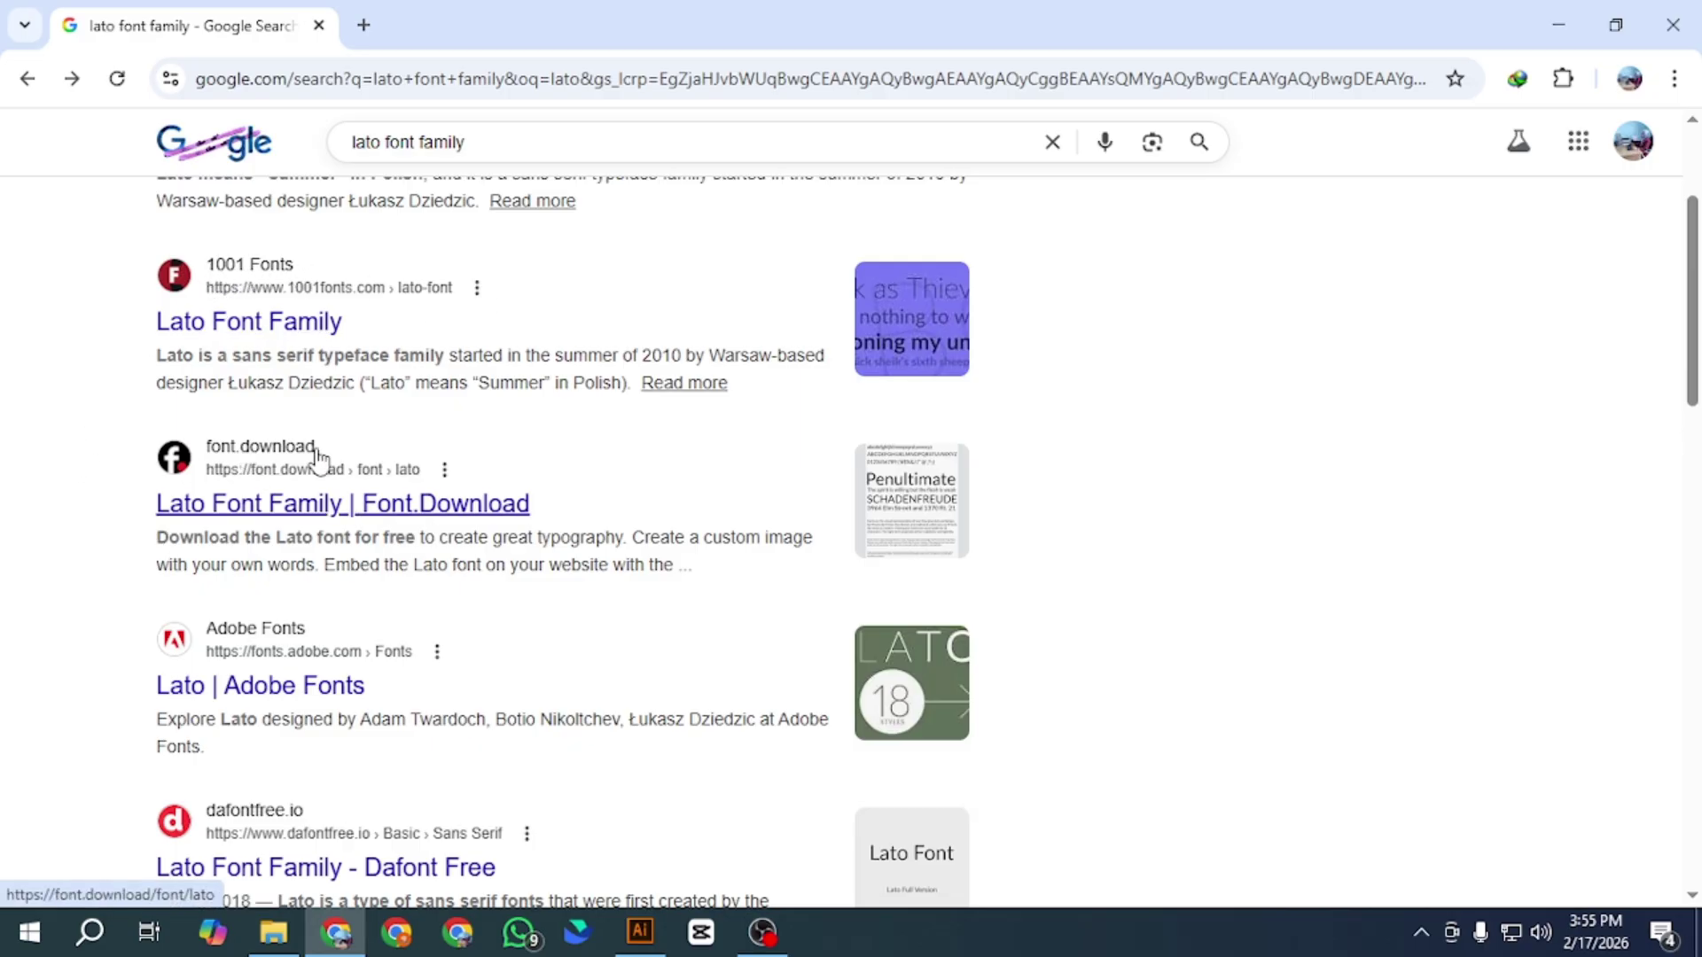
{"action": "scroll", "coordinate": [106, 615], "scroll_direction": "down", "scroll_amount": 8}
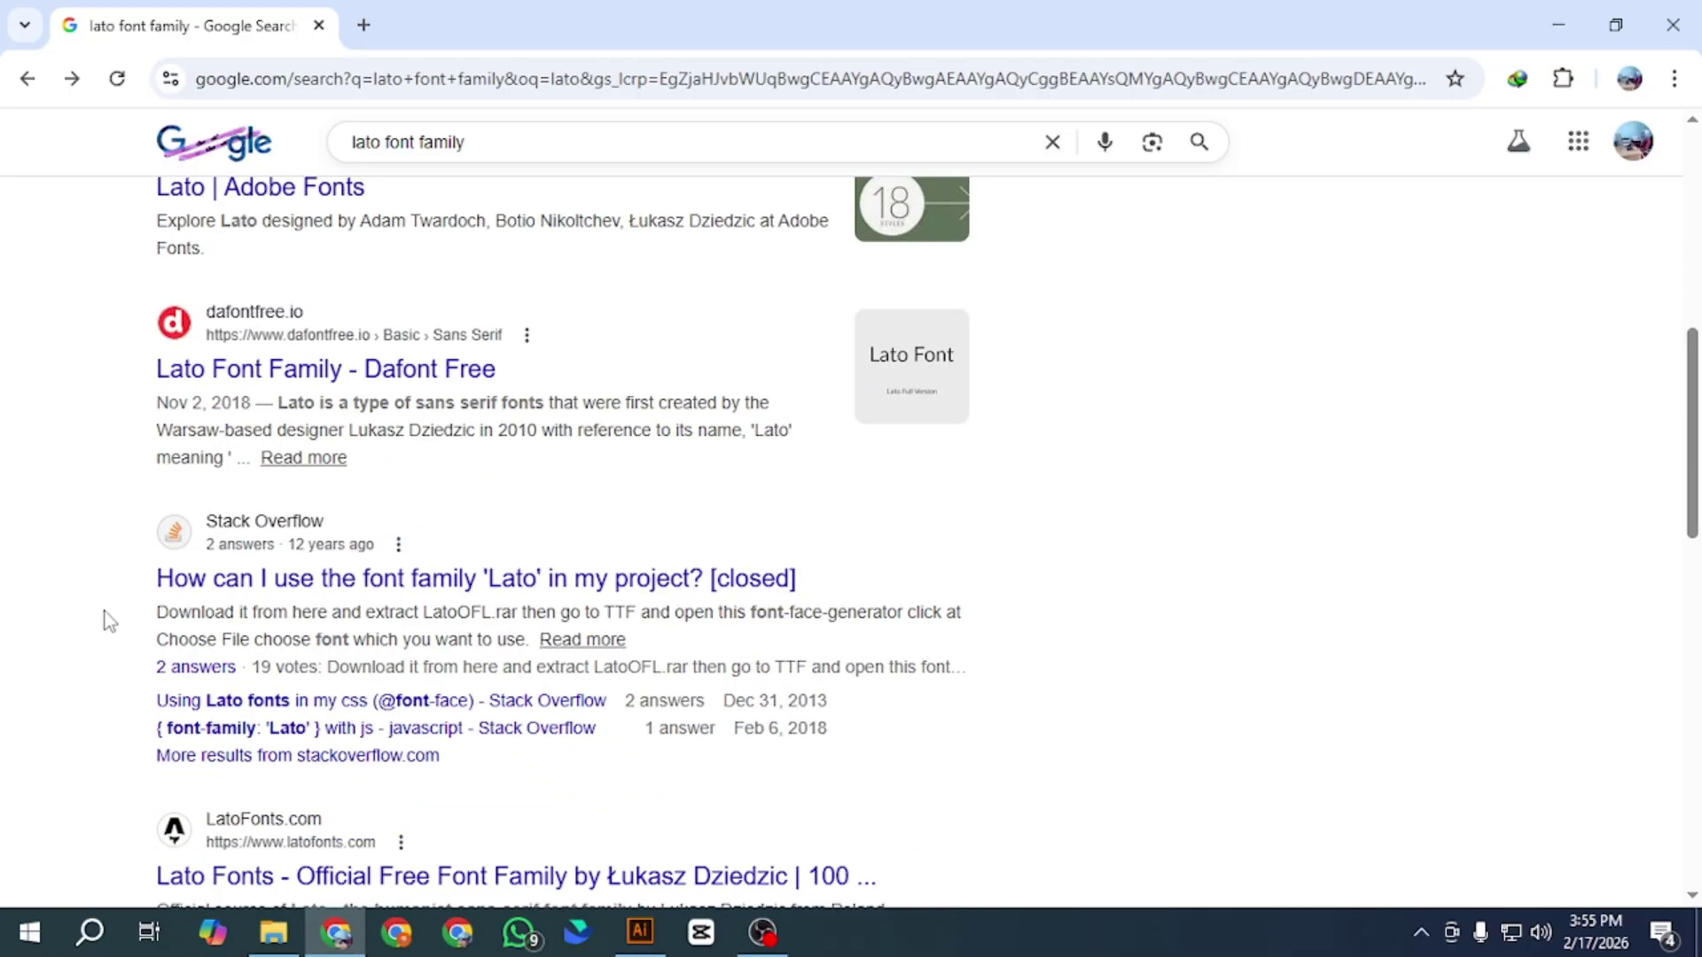
{"action": "scroll", "coordinate": [108, 618], "scroll_direction": "down", "scroll_amount": 3}
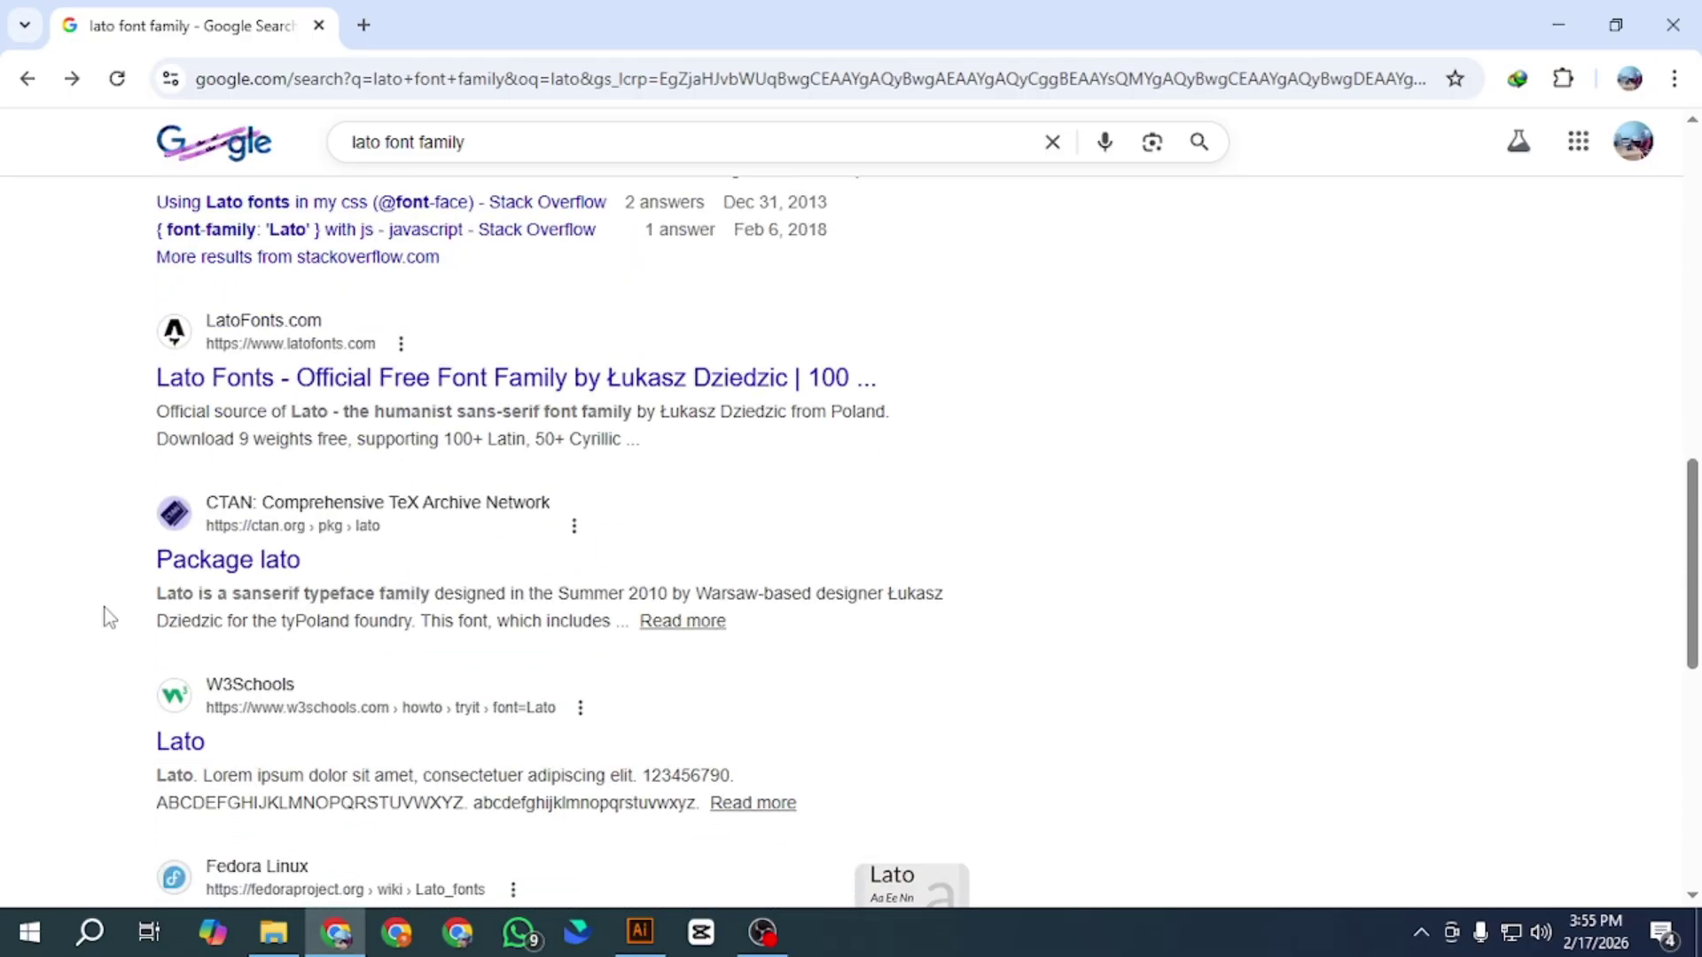
{"action": "scroll", "coordinate": [109, 618], "scroll_direction": "up", "scroll_amount": 15}
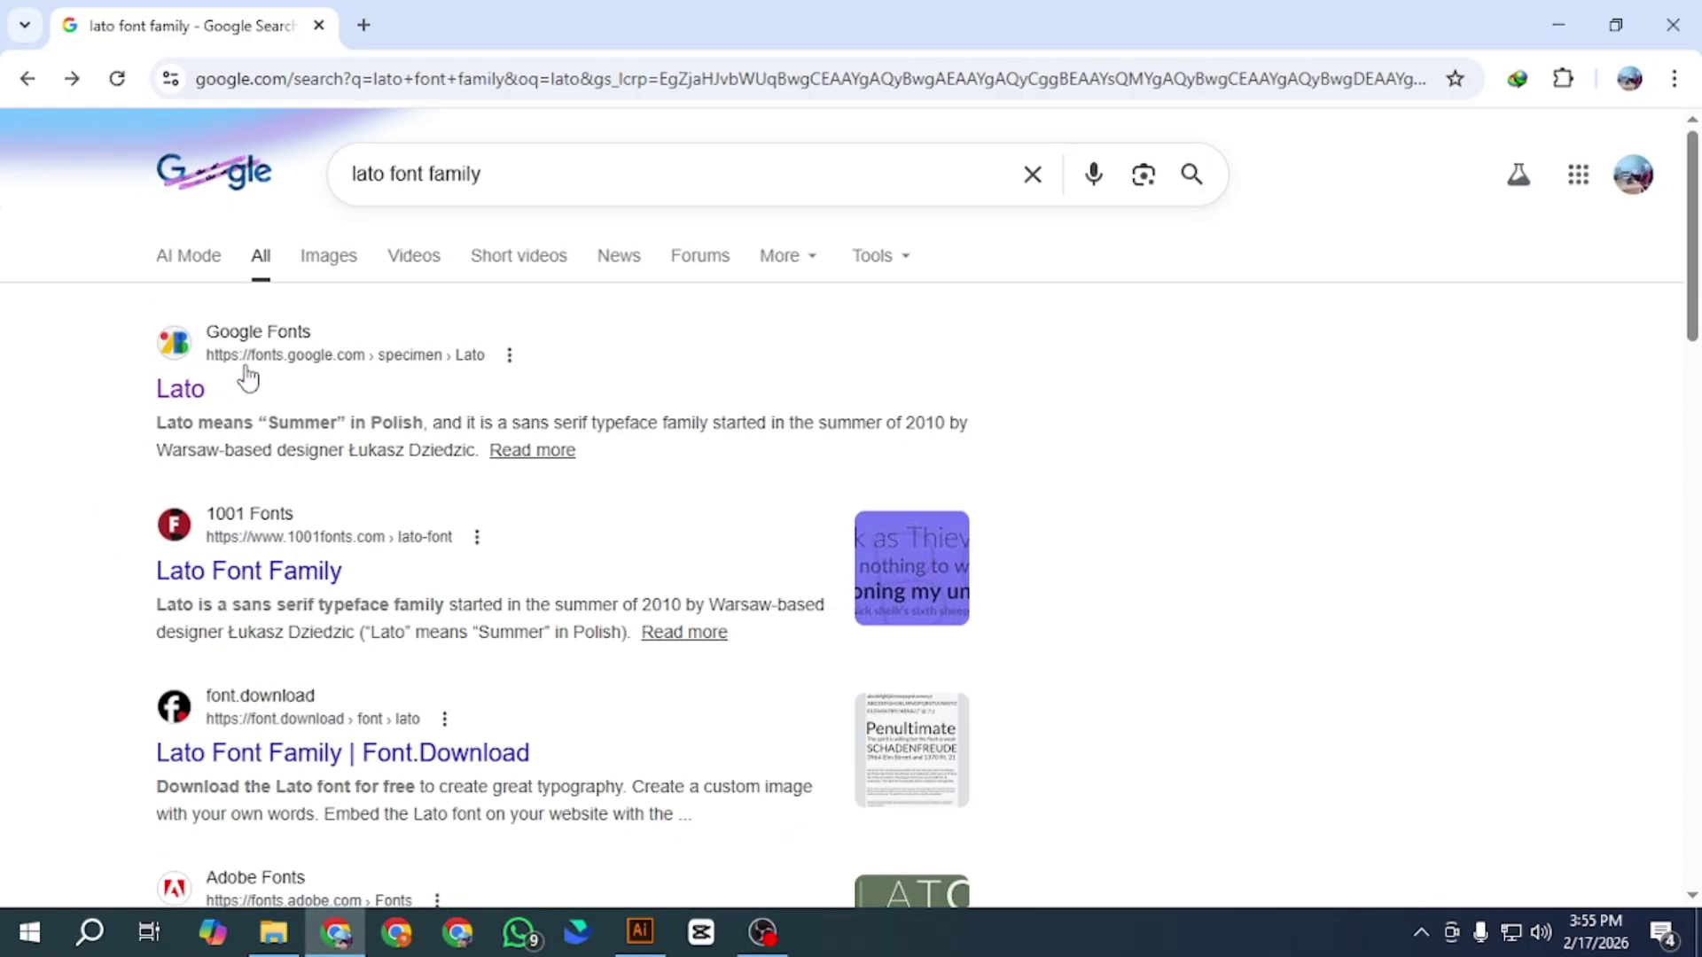
Reopen the Google Fonts page for Lato, look over its styles and add the font to the download selection.
{"action": "left_click", "coordinate": [183, 400]}
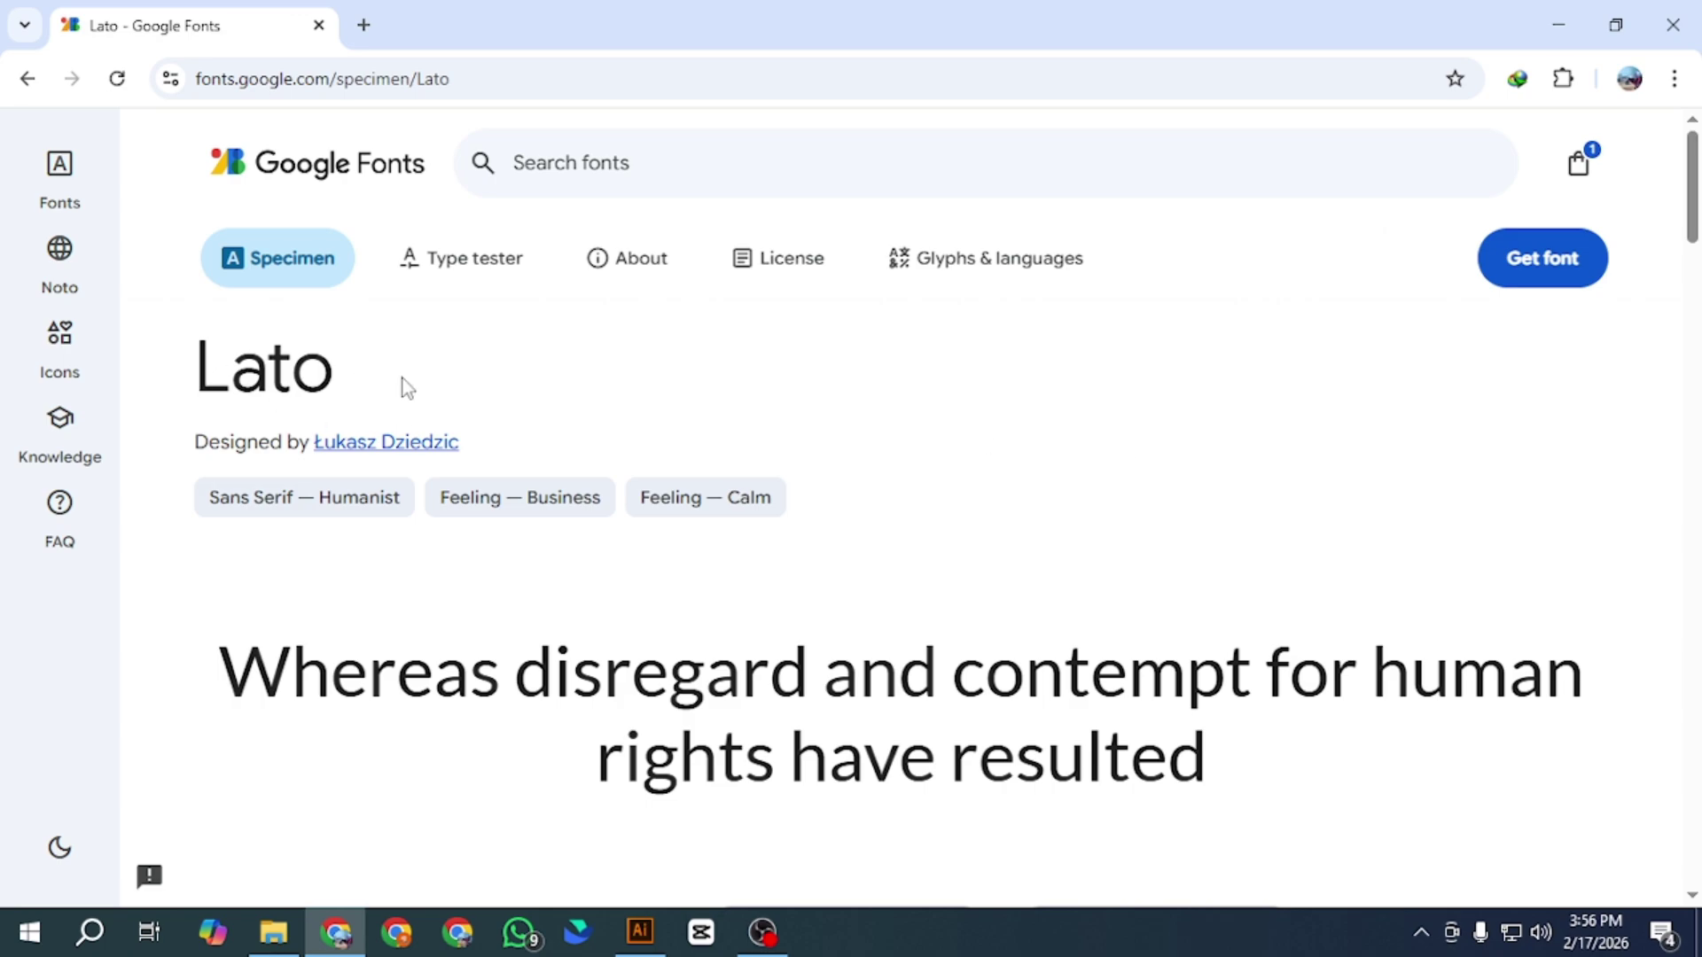
{"action": "scroll", "coordinate": [334, 577], "scroll_direction": "down", "scroll_amount": 7}
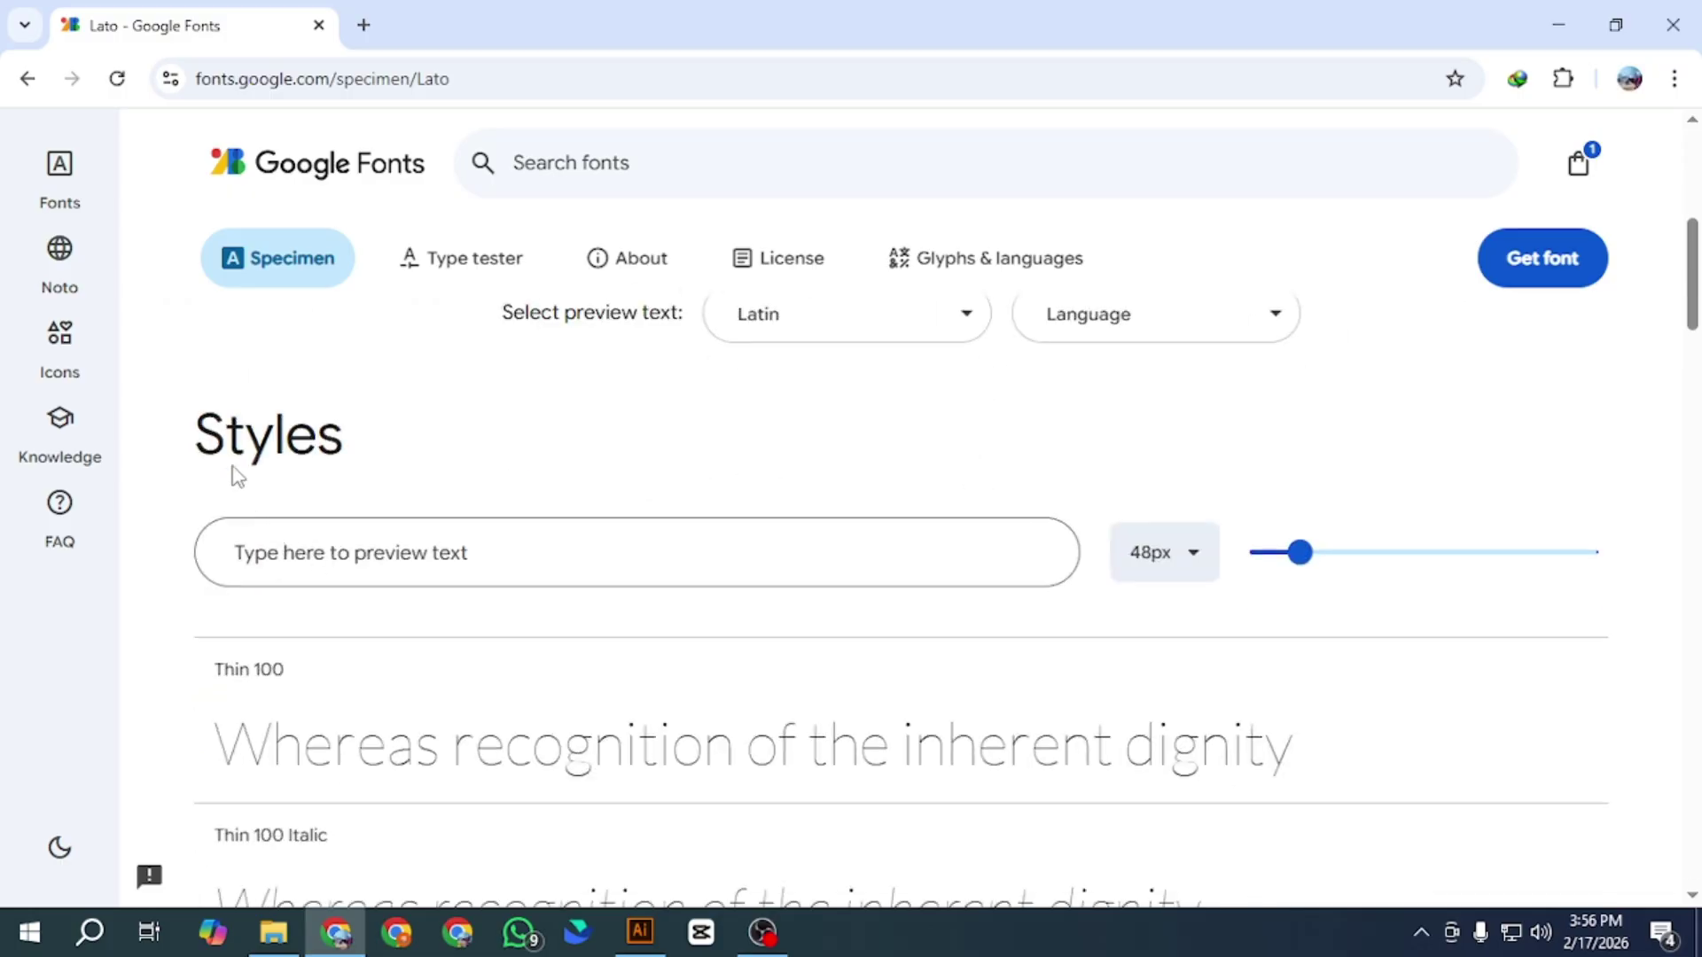
{"action": "scroll", "coordinate": [281, 565], "scroll_direction": "down", "scroll_amount": 4}
{"action": "scroll", "coordinate": [281, 565], "scroll_direction": "down", "scroll_amount": 20}
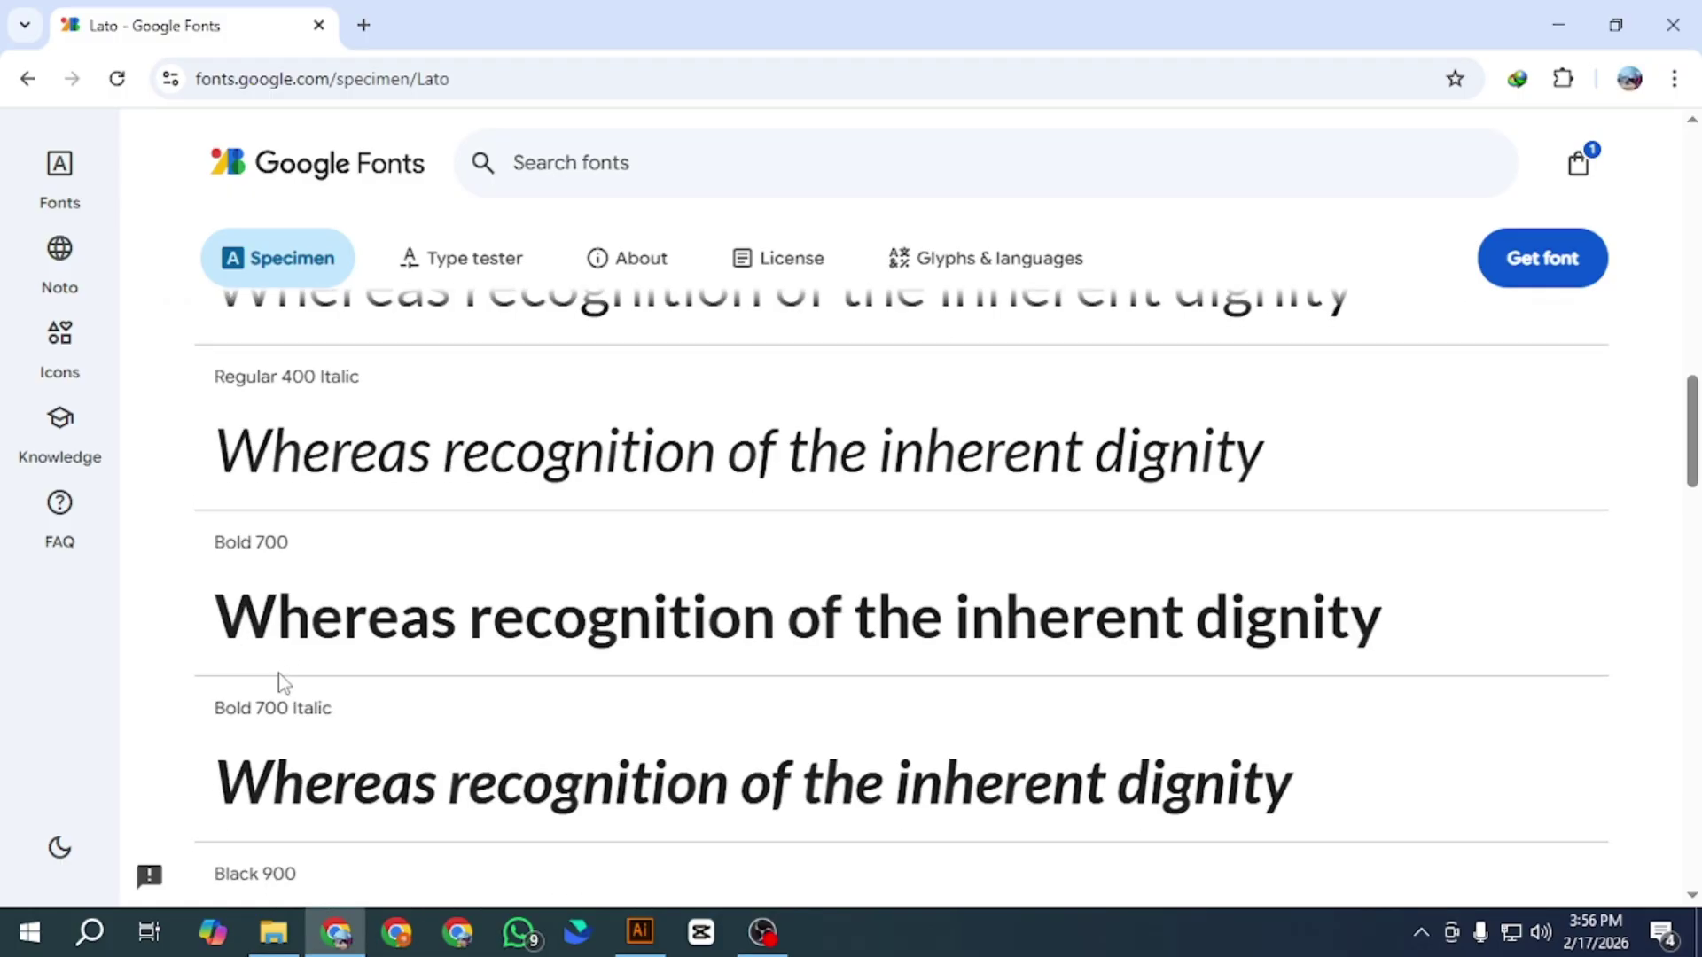
{"action": "scroll", "coordinate": [276, 671], "scroll_direction": "up", "scroll_amount": 20}
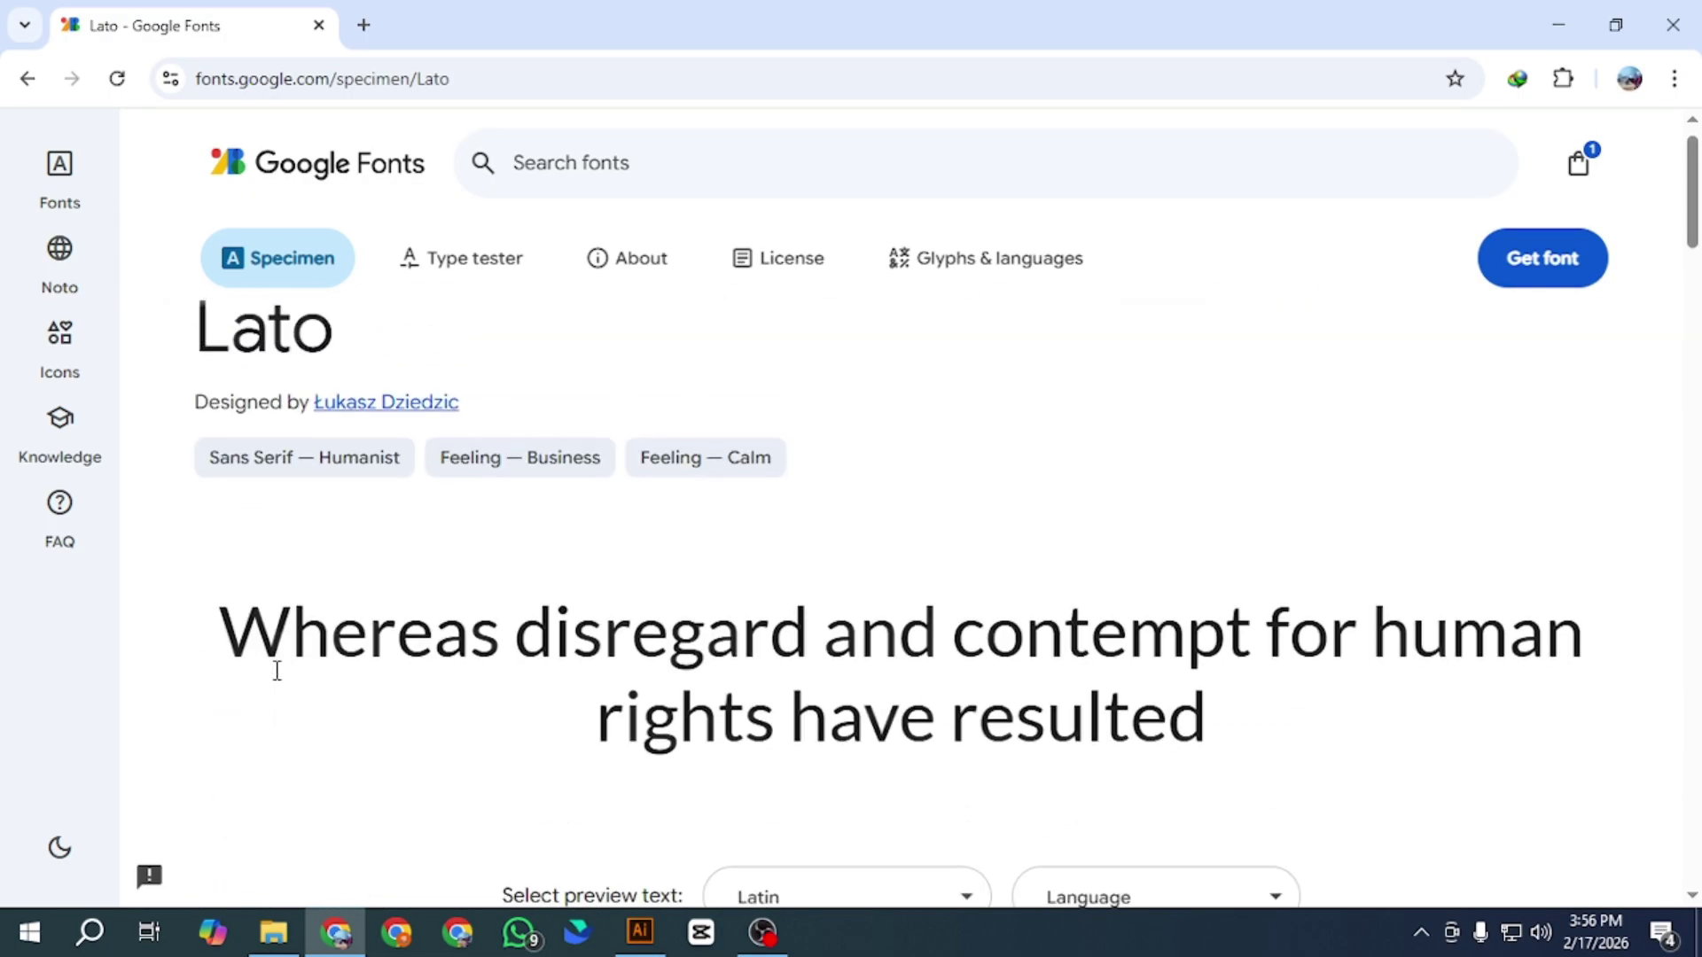
{"action": "left_click", "coordinate": [1565, 260]}
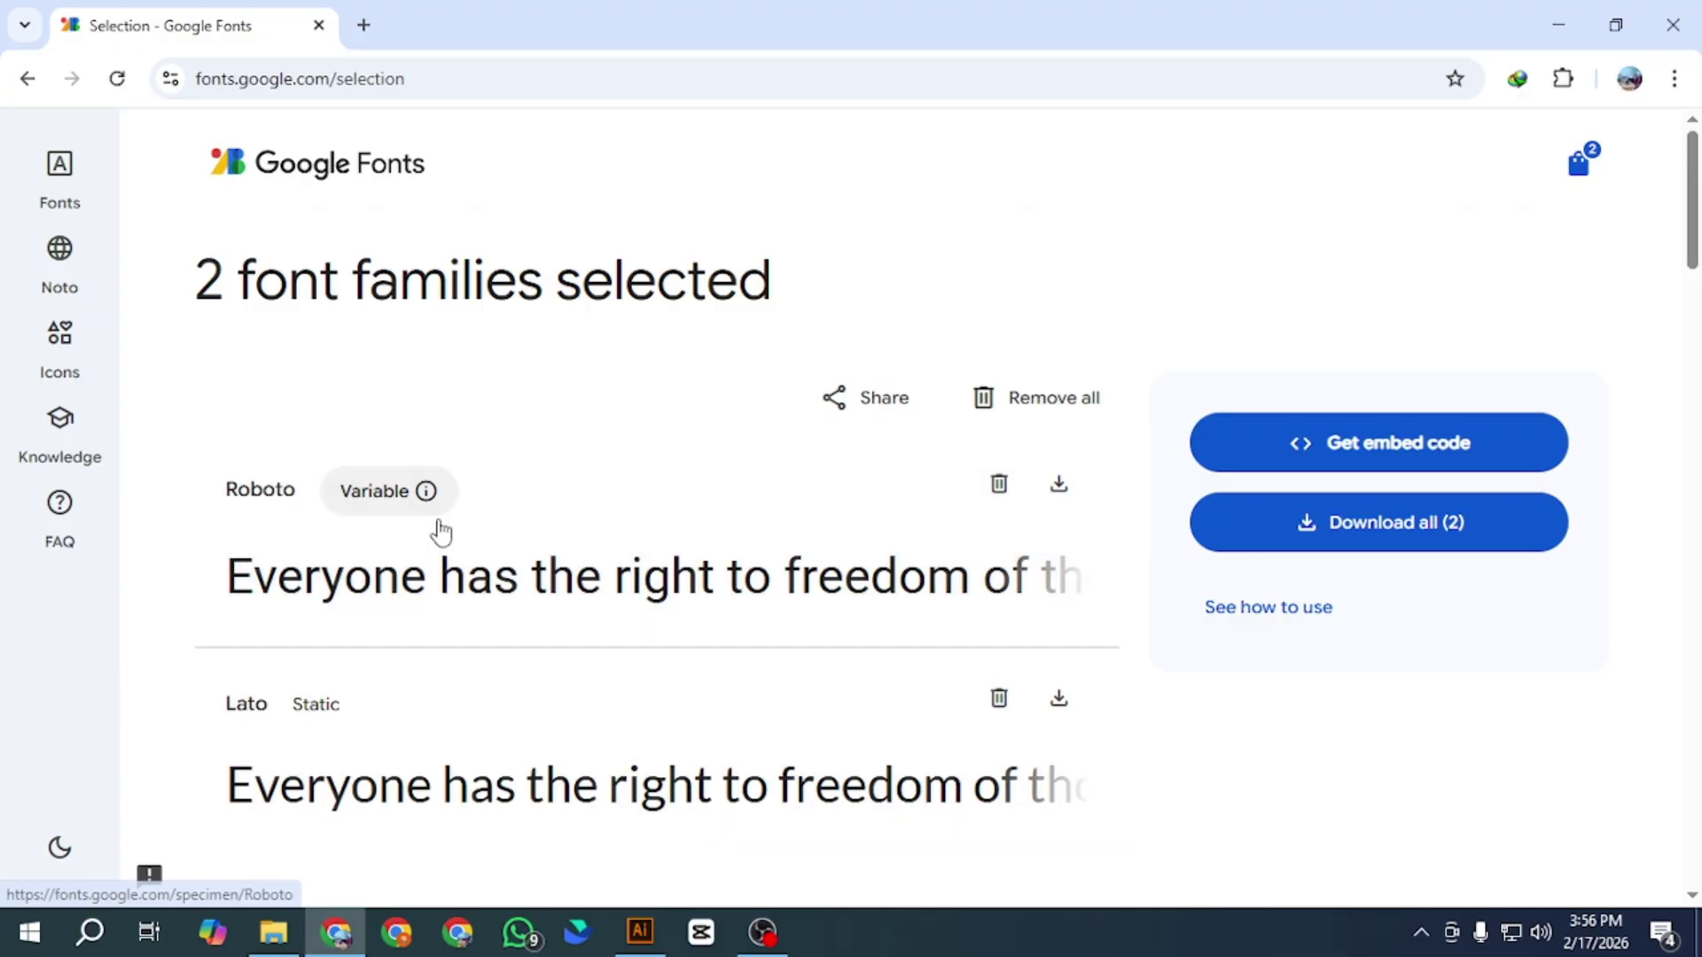
Remove Roboto from the selected font families and download the remaining Lato family.
{"action": "mouse_move", "coordinate": [450, 536]}
{"action": "scroll", "coordinate": [451, 536], "scroll_direction": "down", "scroll_amount": 1}
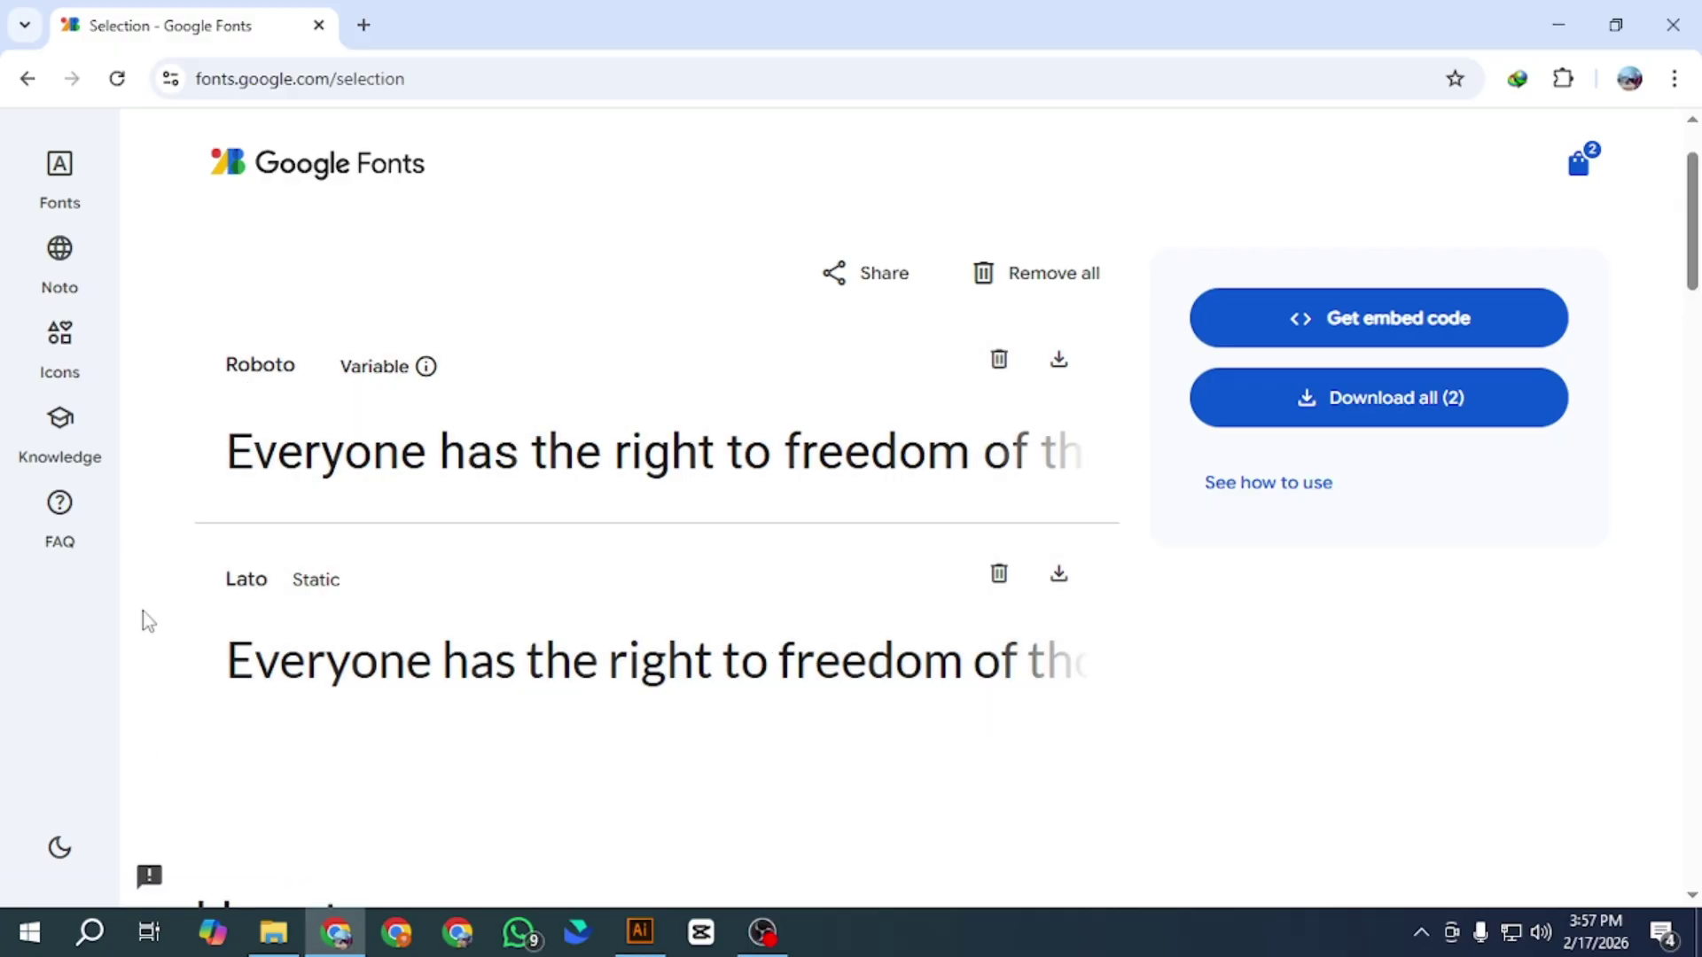
{"action": "left_click", "coordinate": [999, 361]}
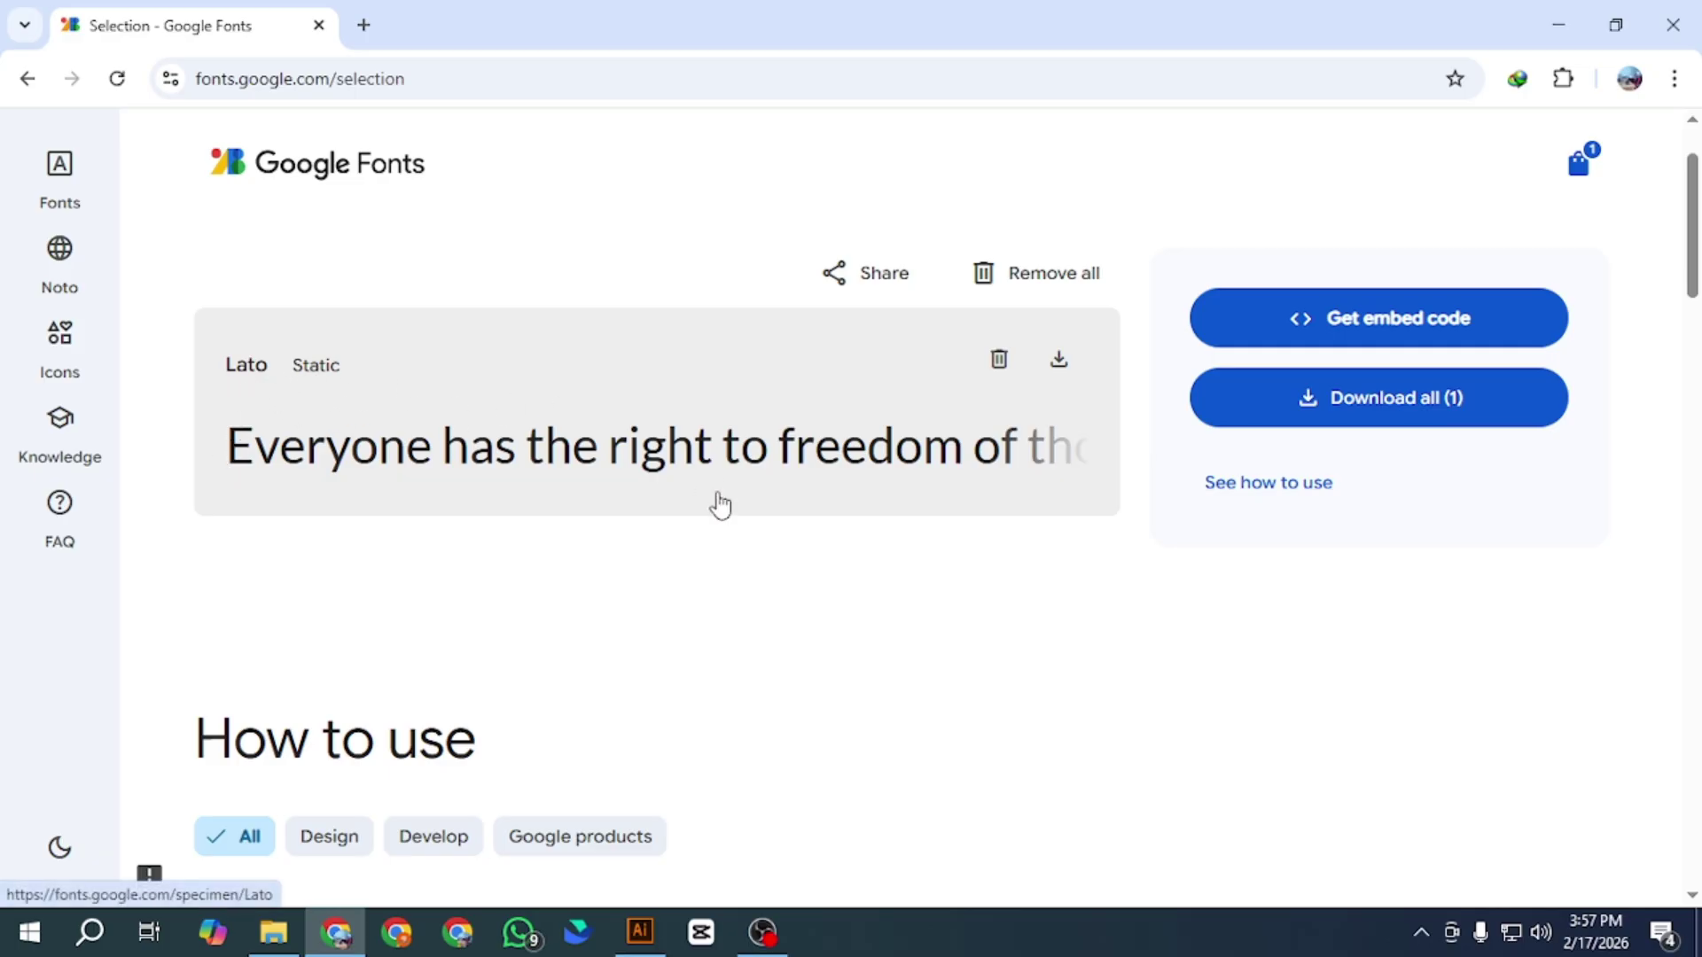
{"action": "left_click", "coordinate": [1345, 406]}
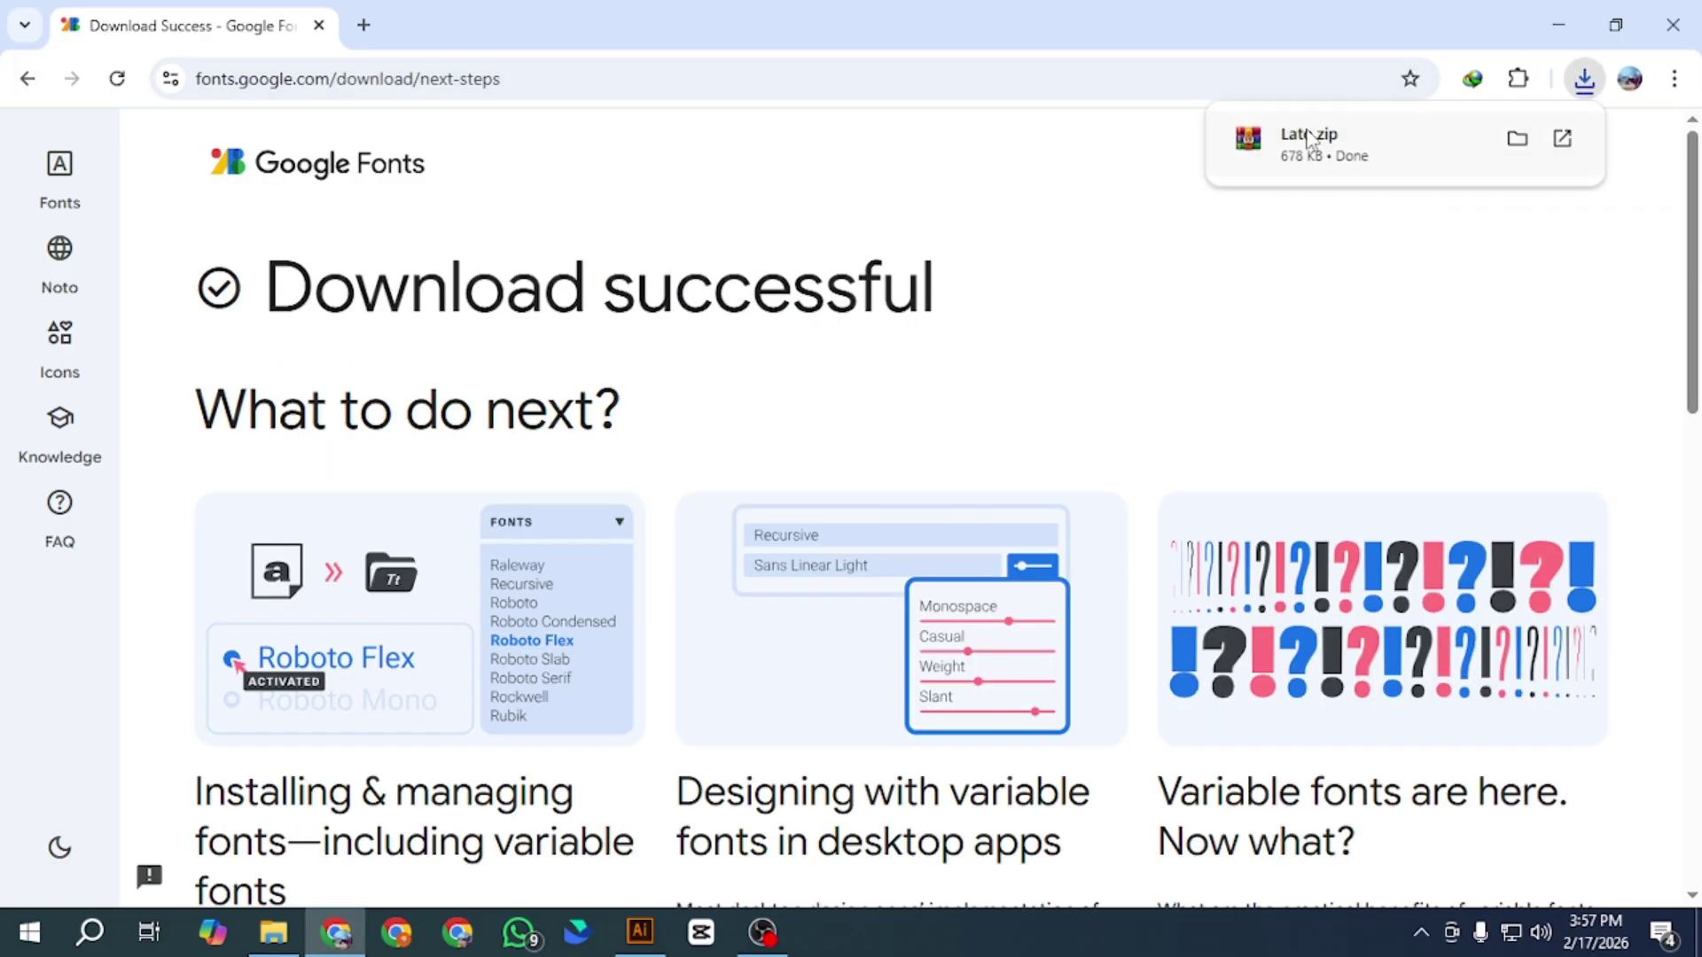
Show the downloaded Lato archive in its folder and extract it to a "Lato" subfolder.
{"action": "left_click", "coordinate": [1517, 139]}
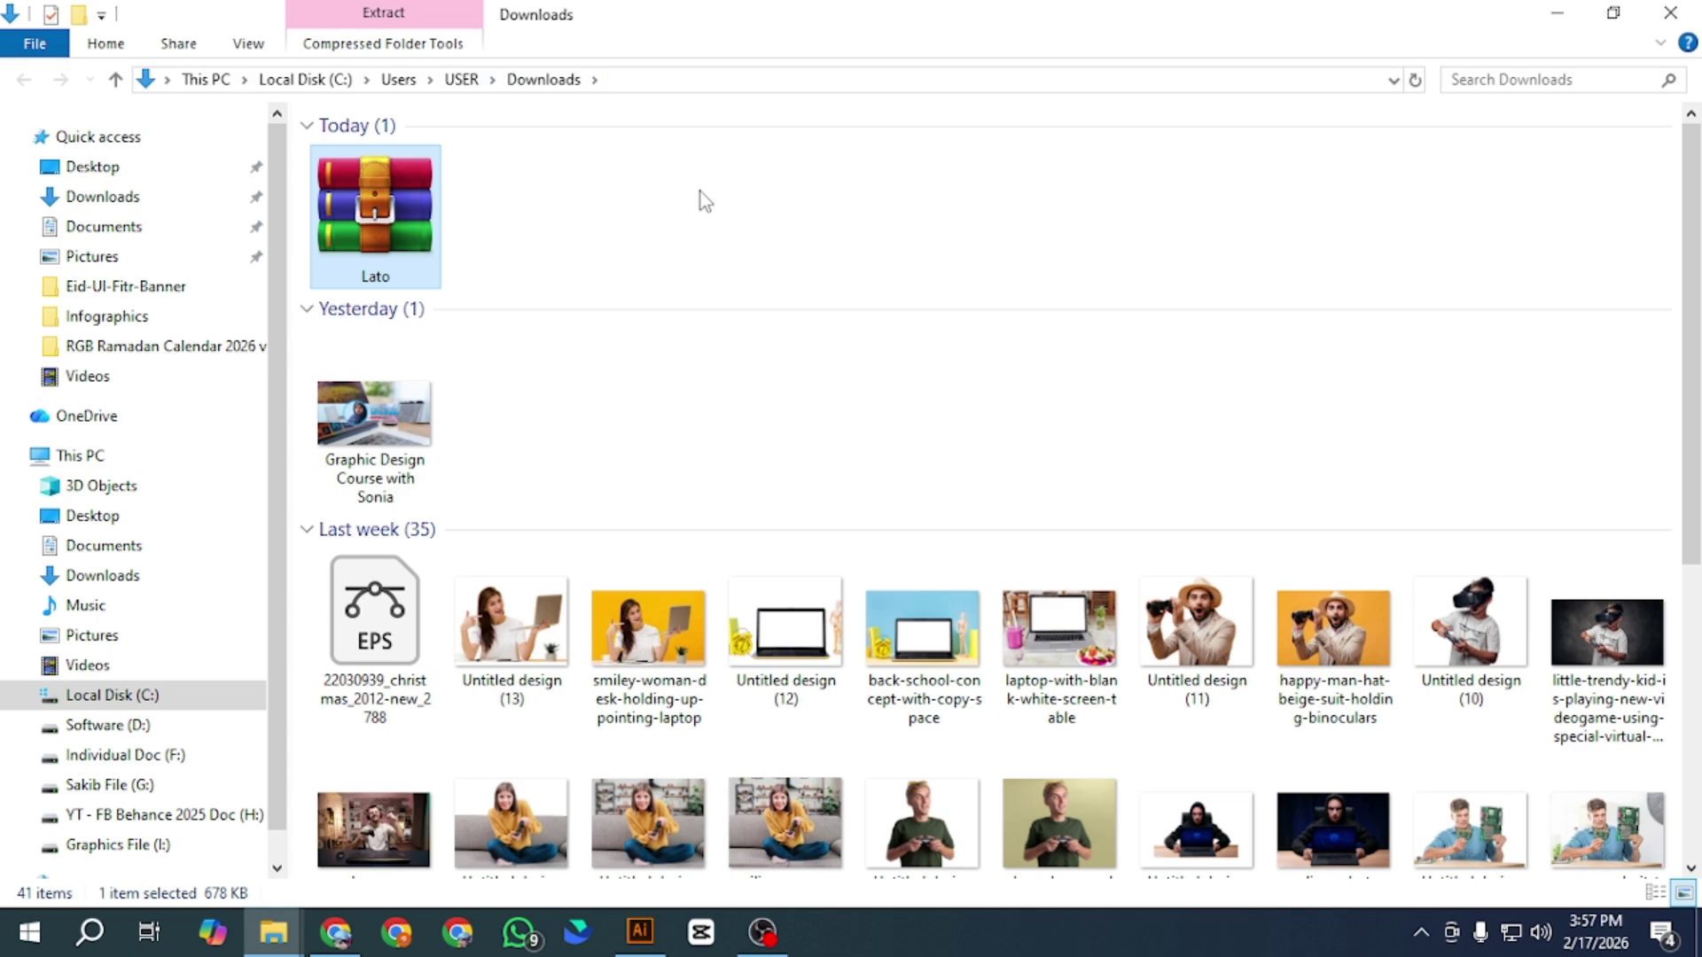
{"action": "right_click", "coordinate": [375, 182]}
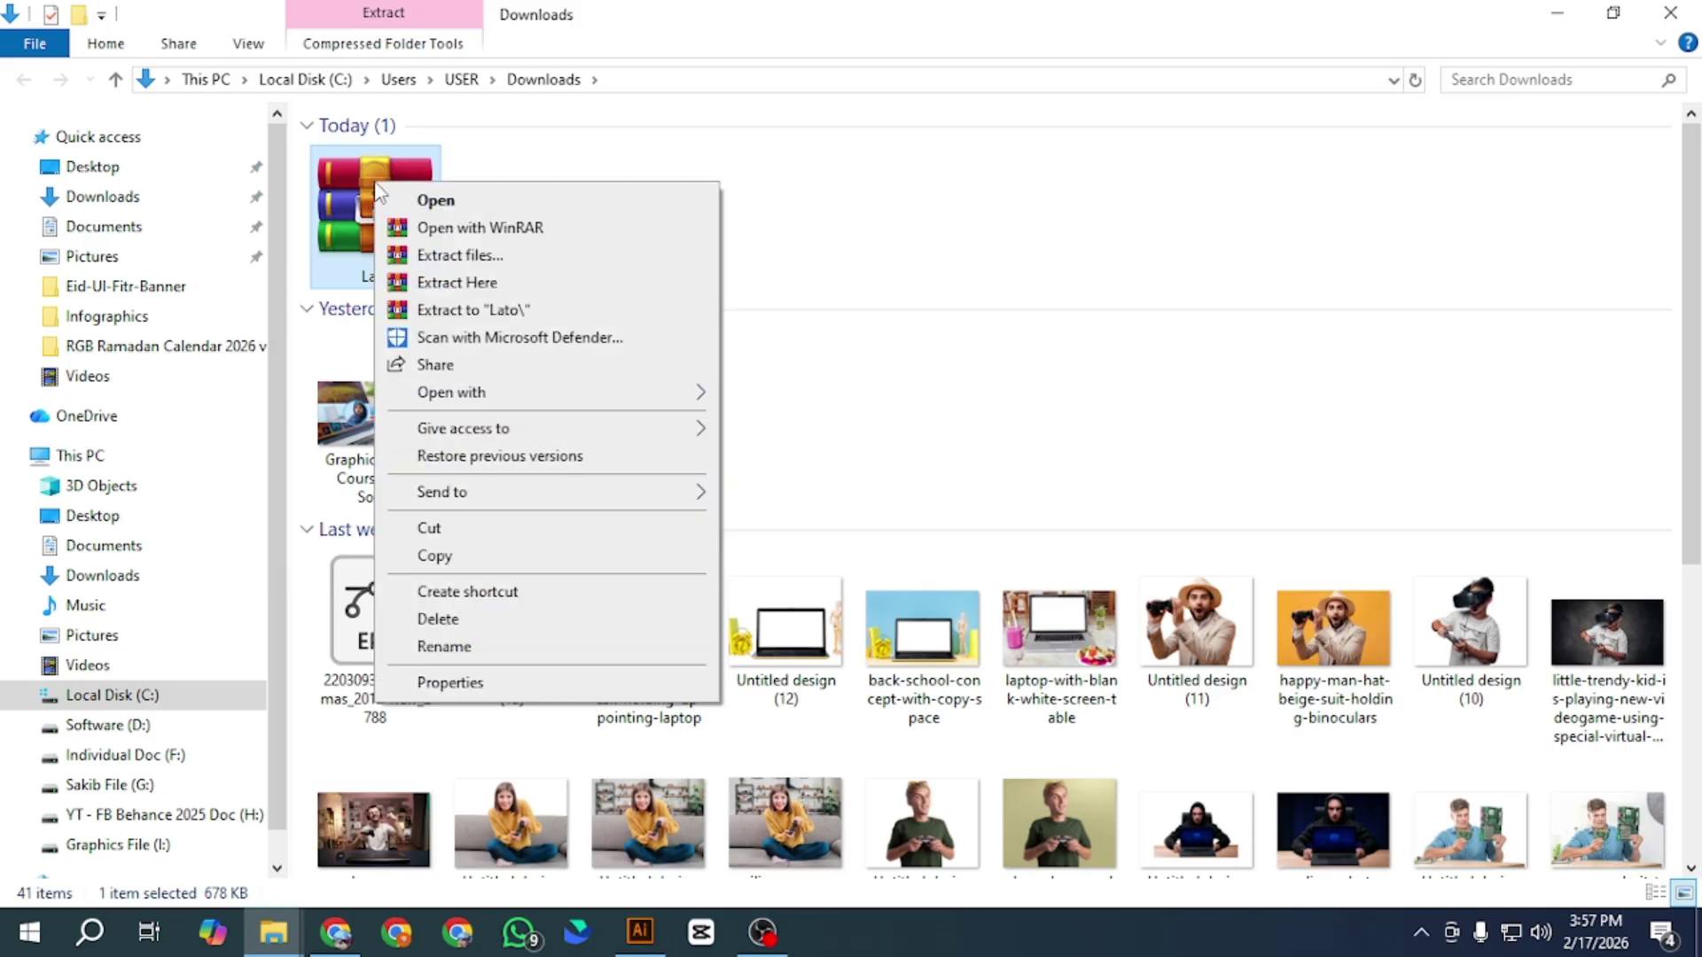
{"action": "left_click", "coordinate": [518, 312]}
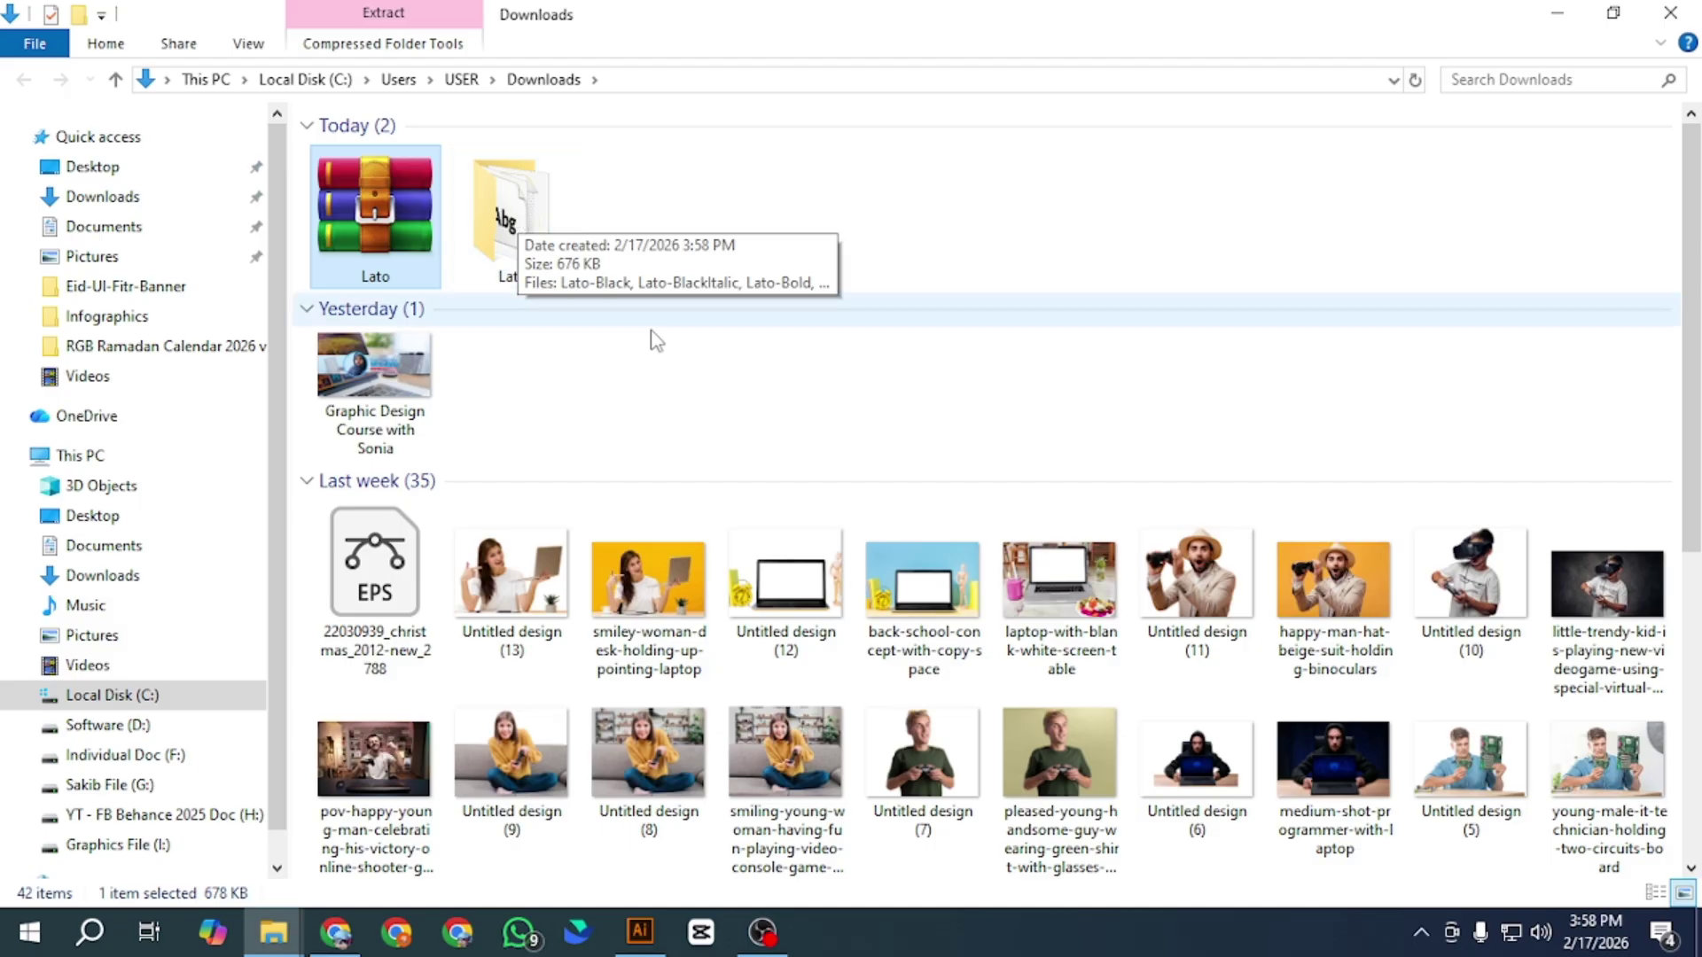
Open the extracted Lato folder, show its files as extra large icons and reduce the icon size to fit them all.
{"action": "left_click", "coordinate": [495, 207]}
{"action": "double_click", "coordinate": [495, 206]}
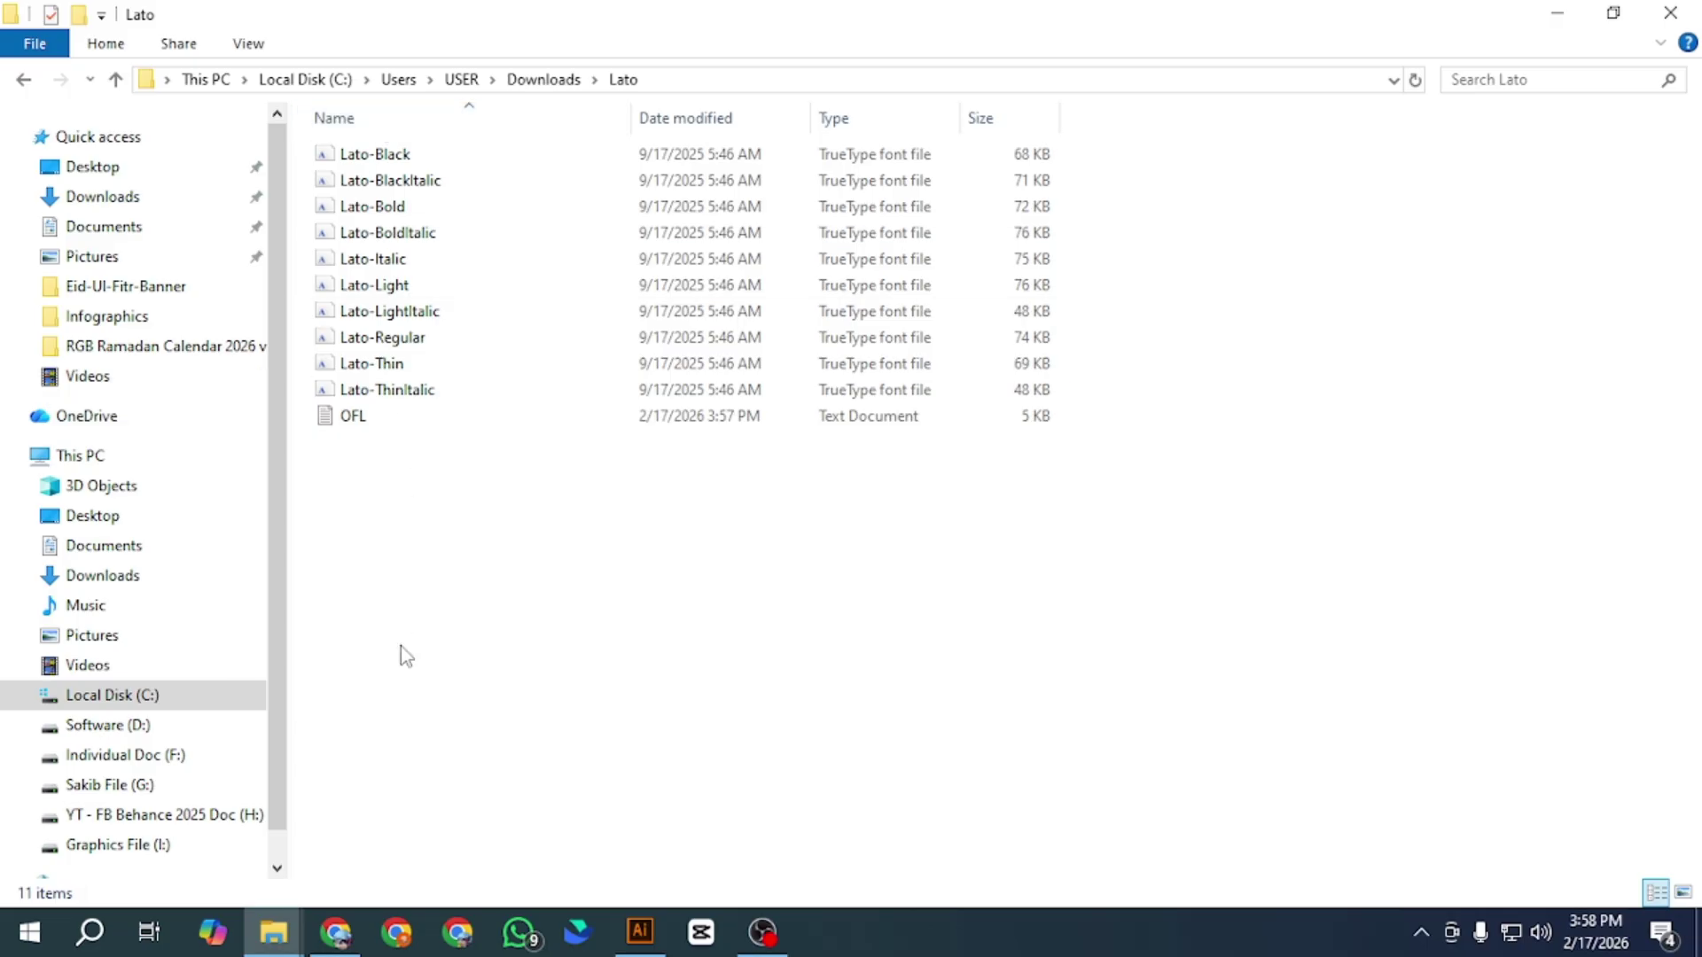
{"action": "right_click", "coordinate": [513, 473]}
{"action": "mouse_move", "coordinate": [767, 490]}
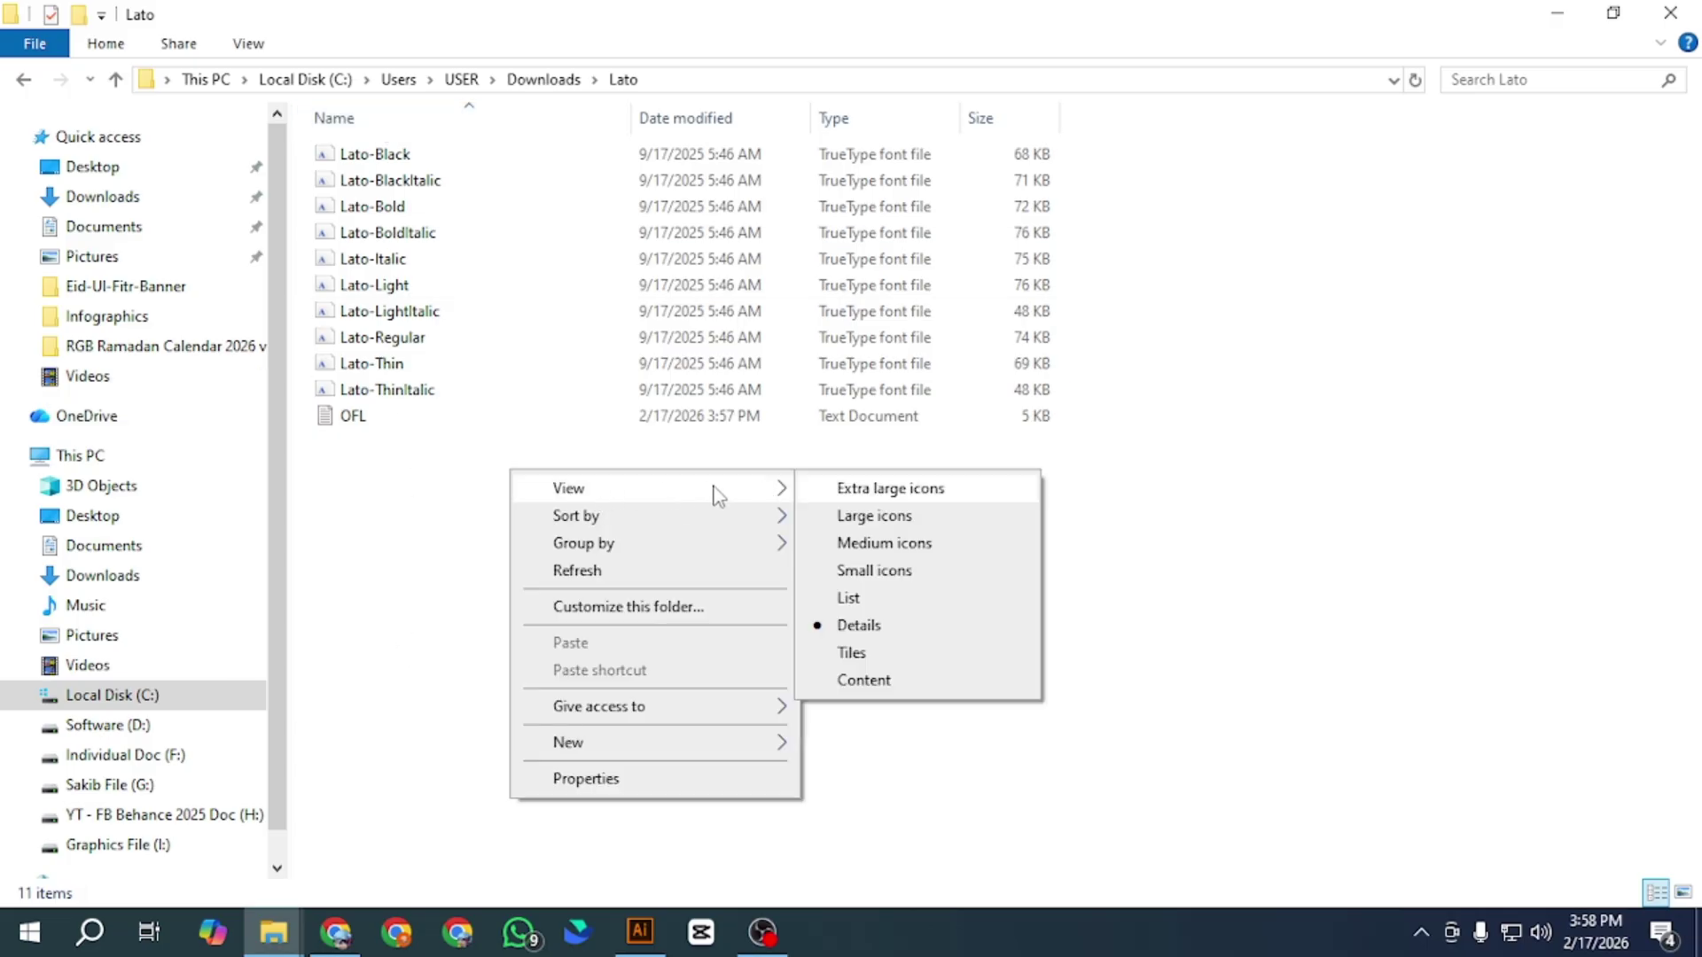
{"action": "left_click", "coordinate": [949, 499]}
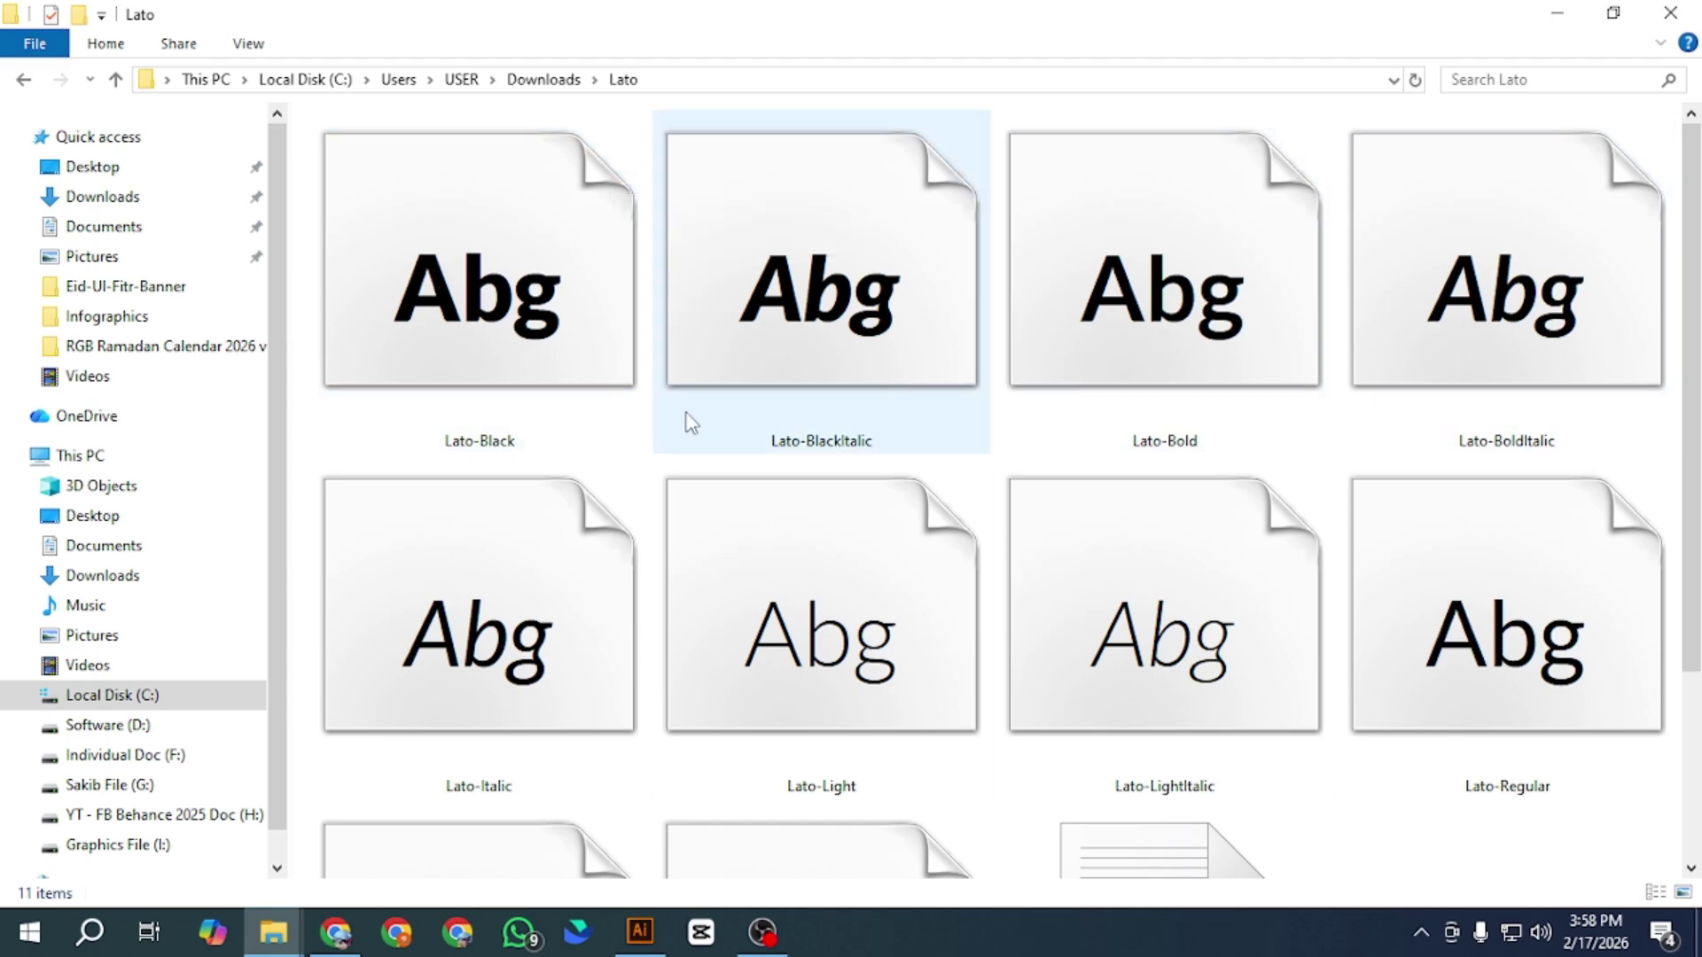
{"action": "scroll", "coordinate": [904, 497], "scroll_direction": "down", "scroll_amount": 3}
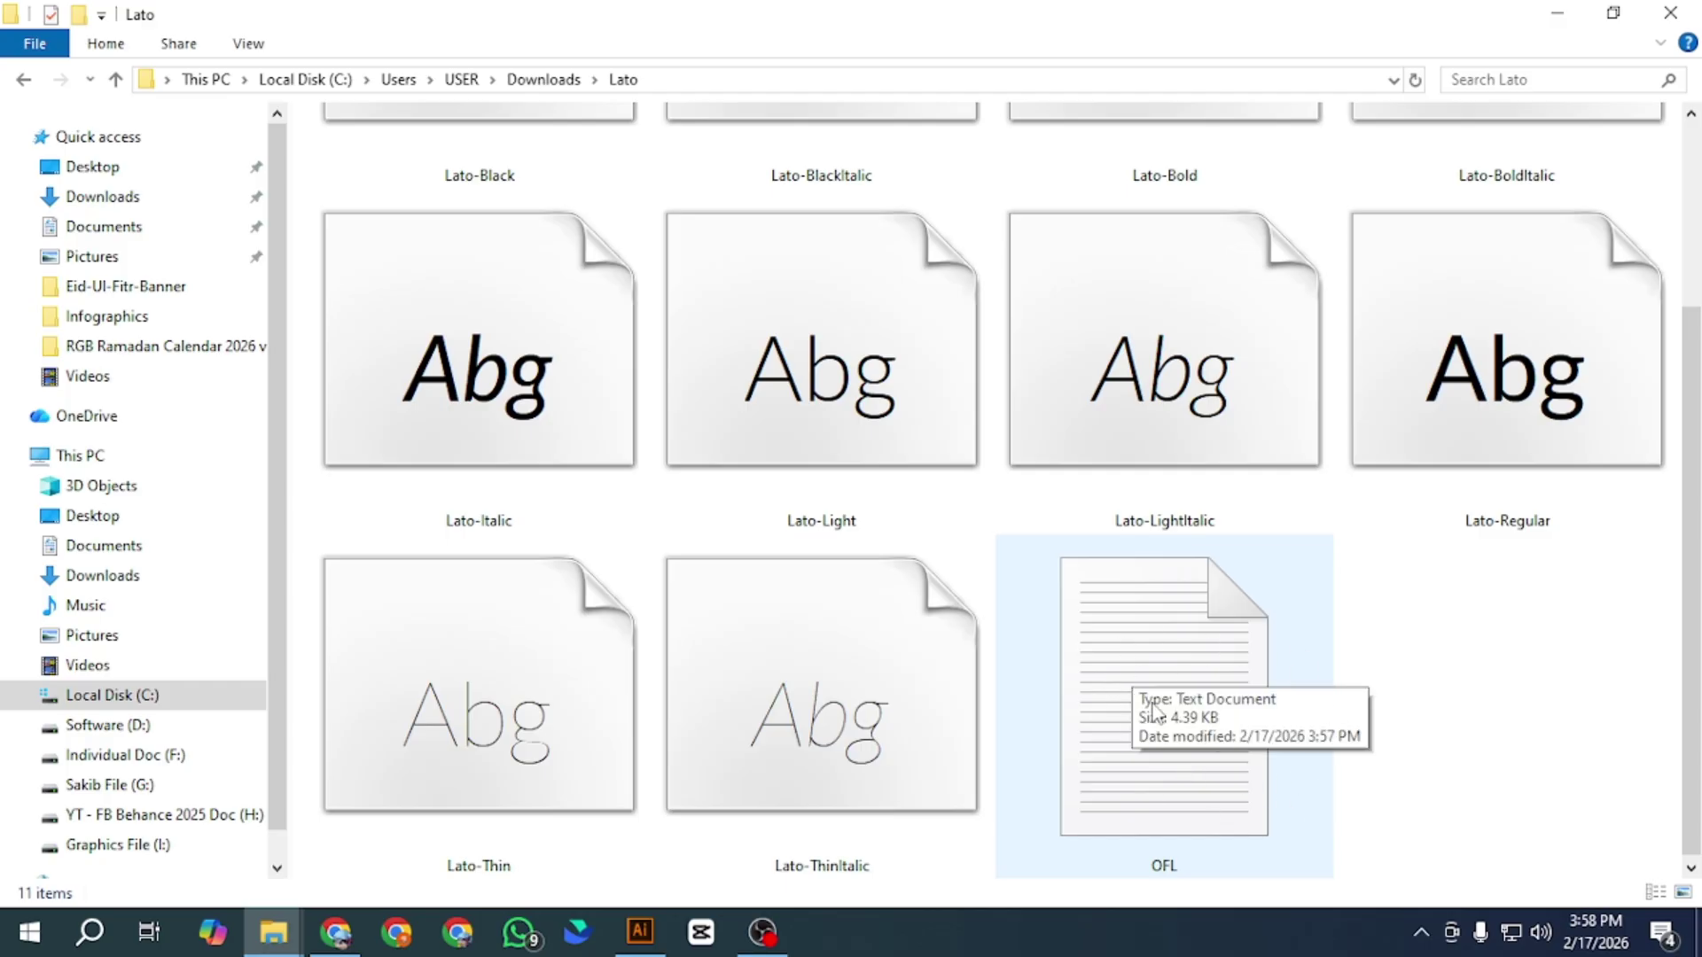
{"action": "scroll", "coordinate": [1094, 669], "scroll_direction": "down", "scroll_amount": 3, "text": "ctrl"}
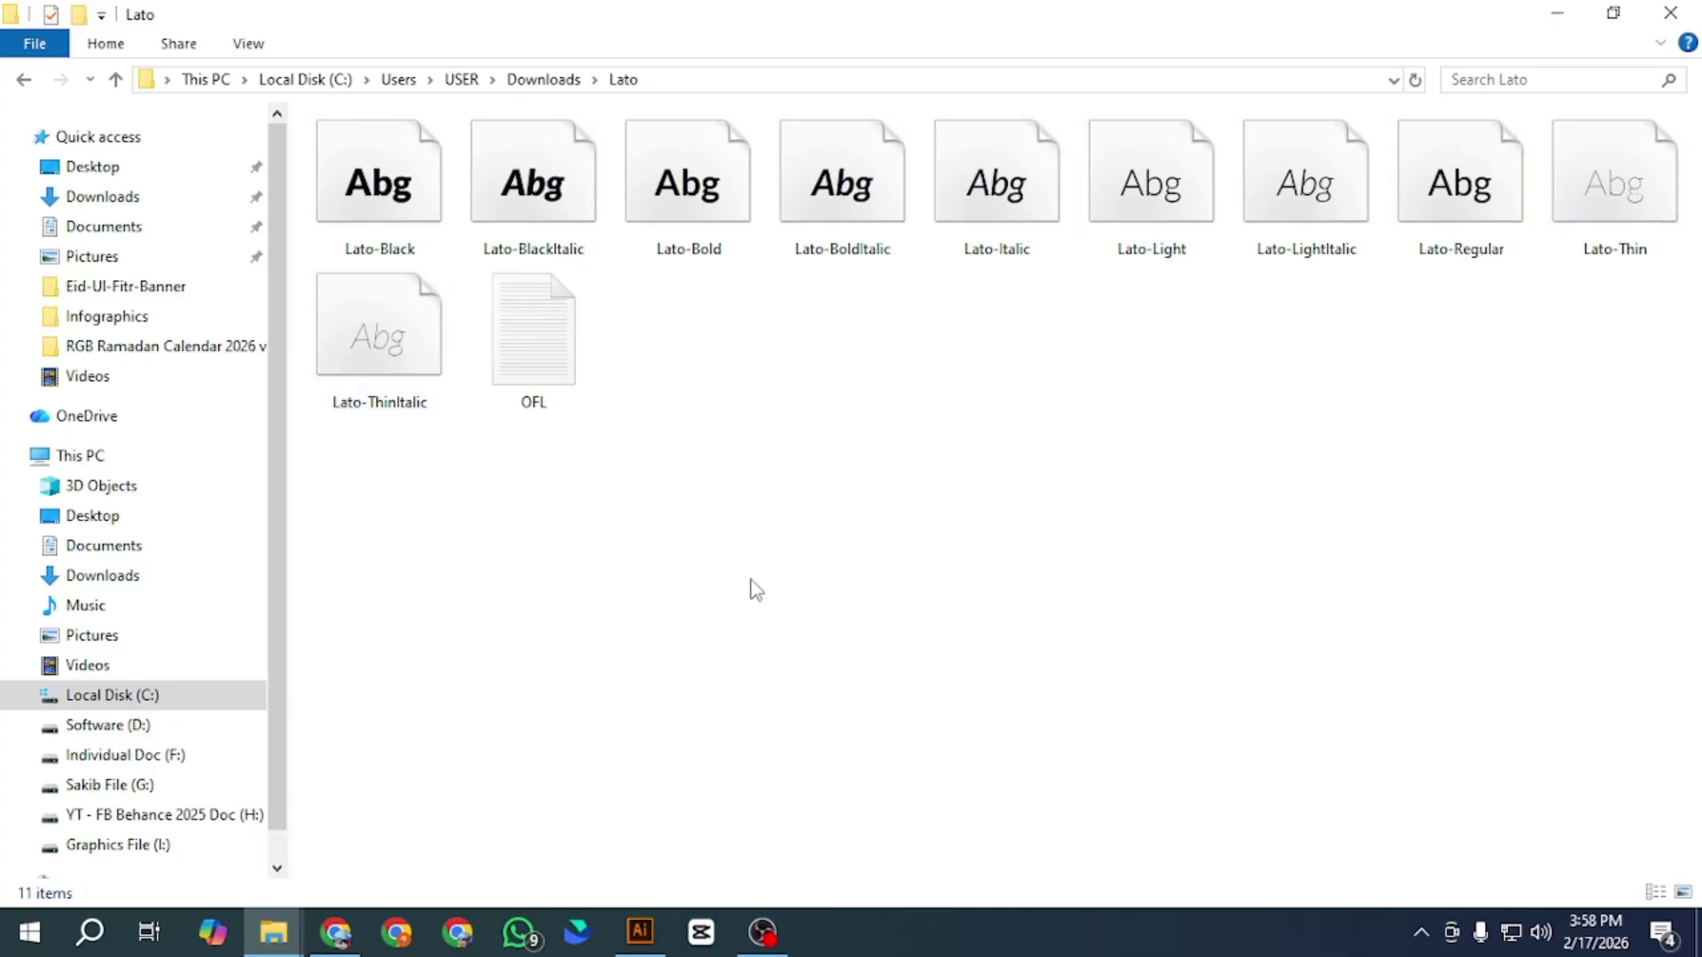
Select all the Lato font files except the OFL text document and install them for all users.
{"action": "key", "text": "ctrl+a"}
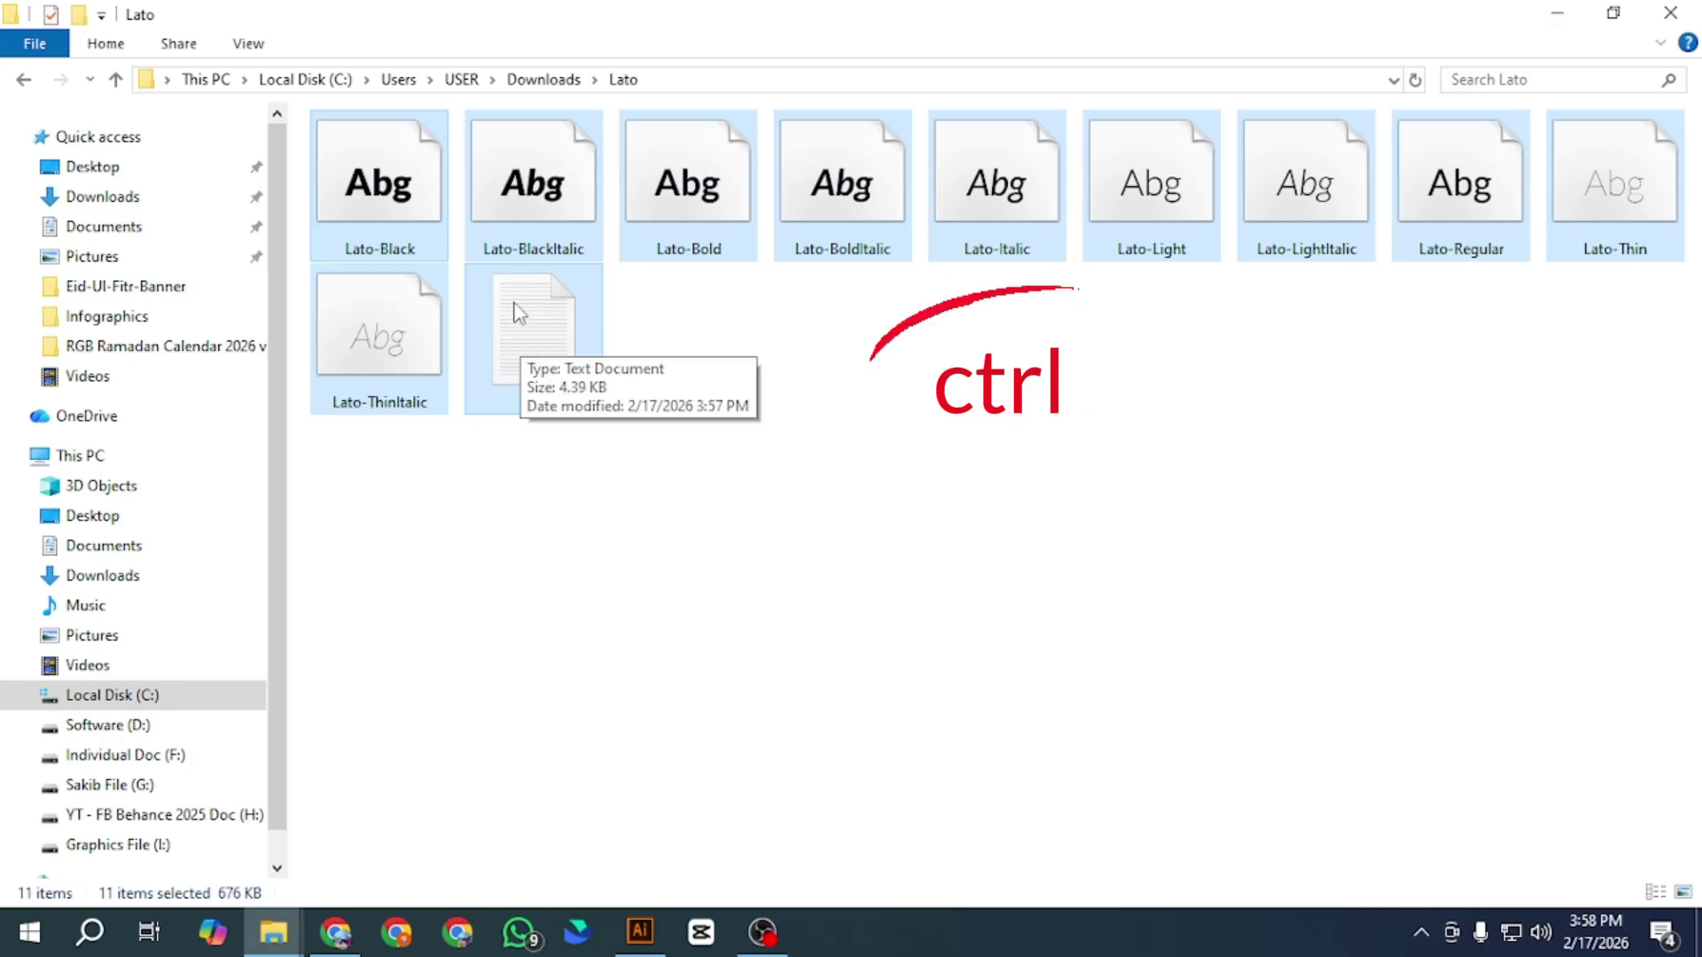
{"action": "left_click", "coordinate": [531, 346], "text": "ctrl"}
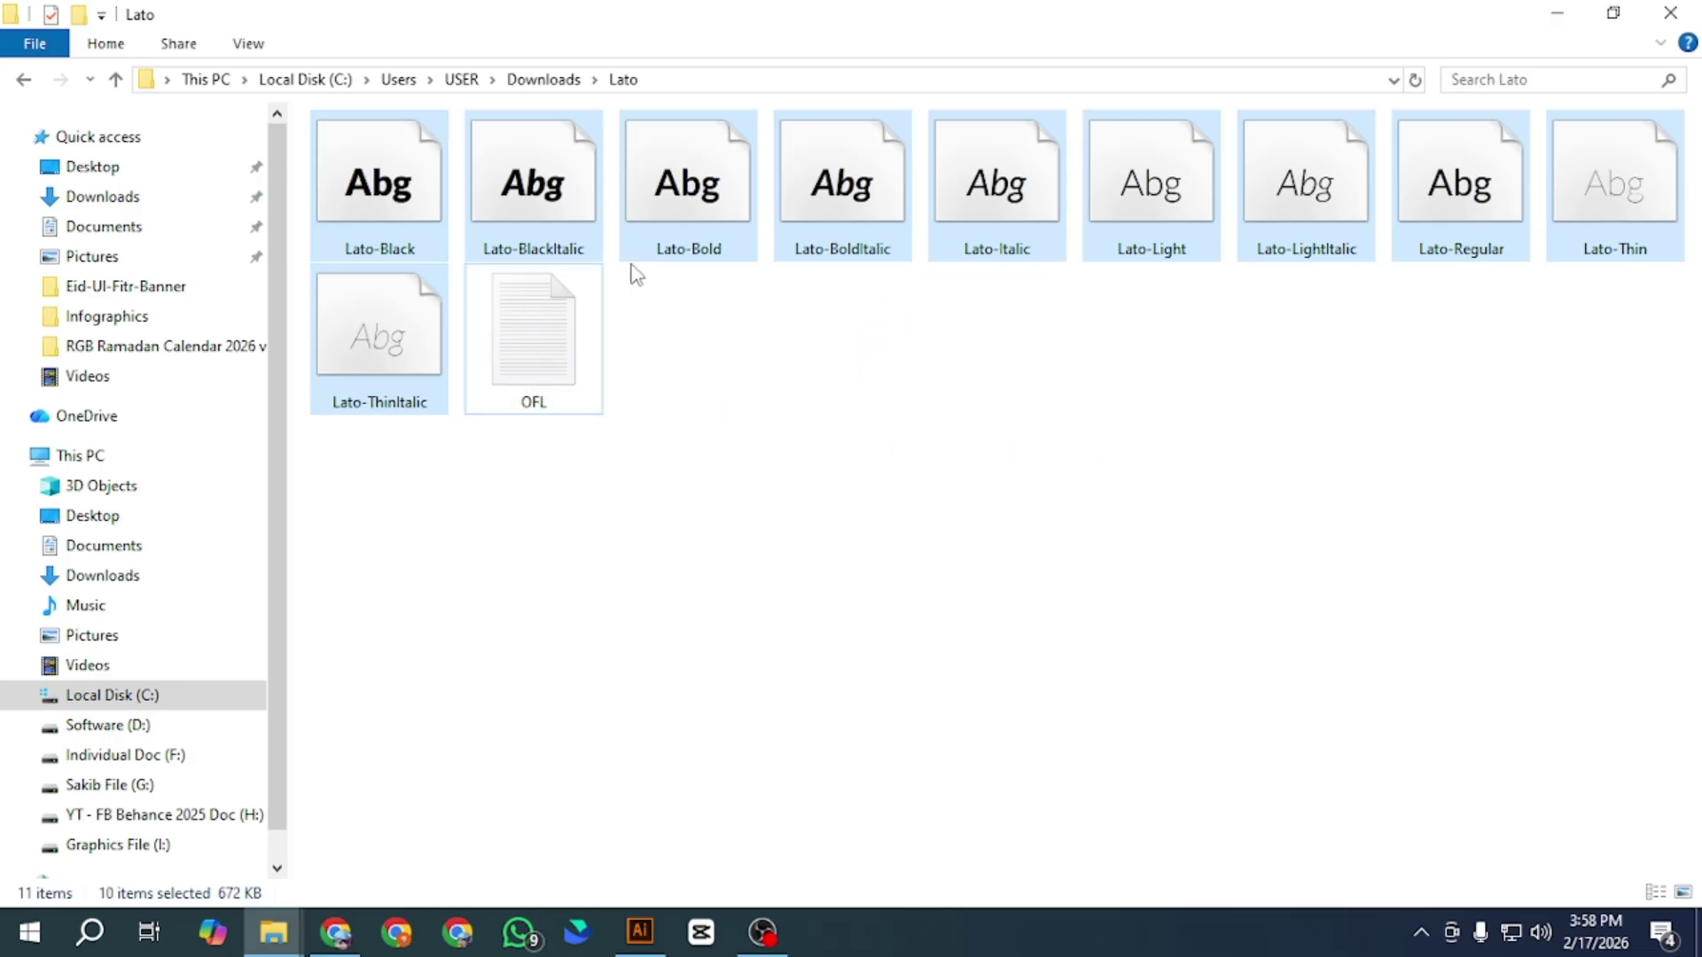
{"action": "right_click", "coordinate": [675, 153]}
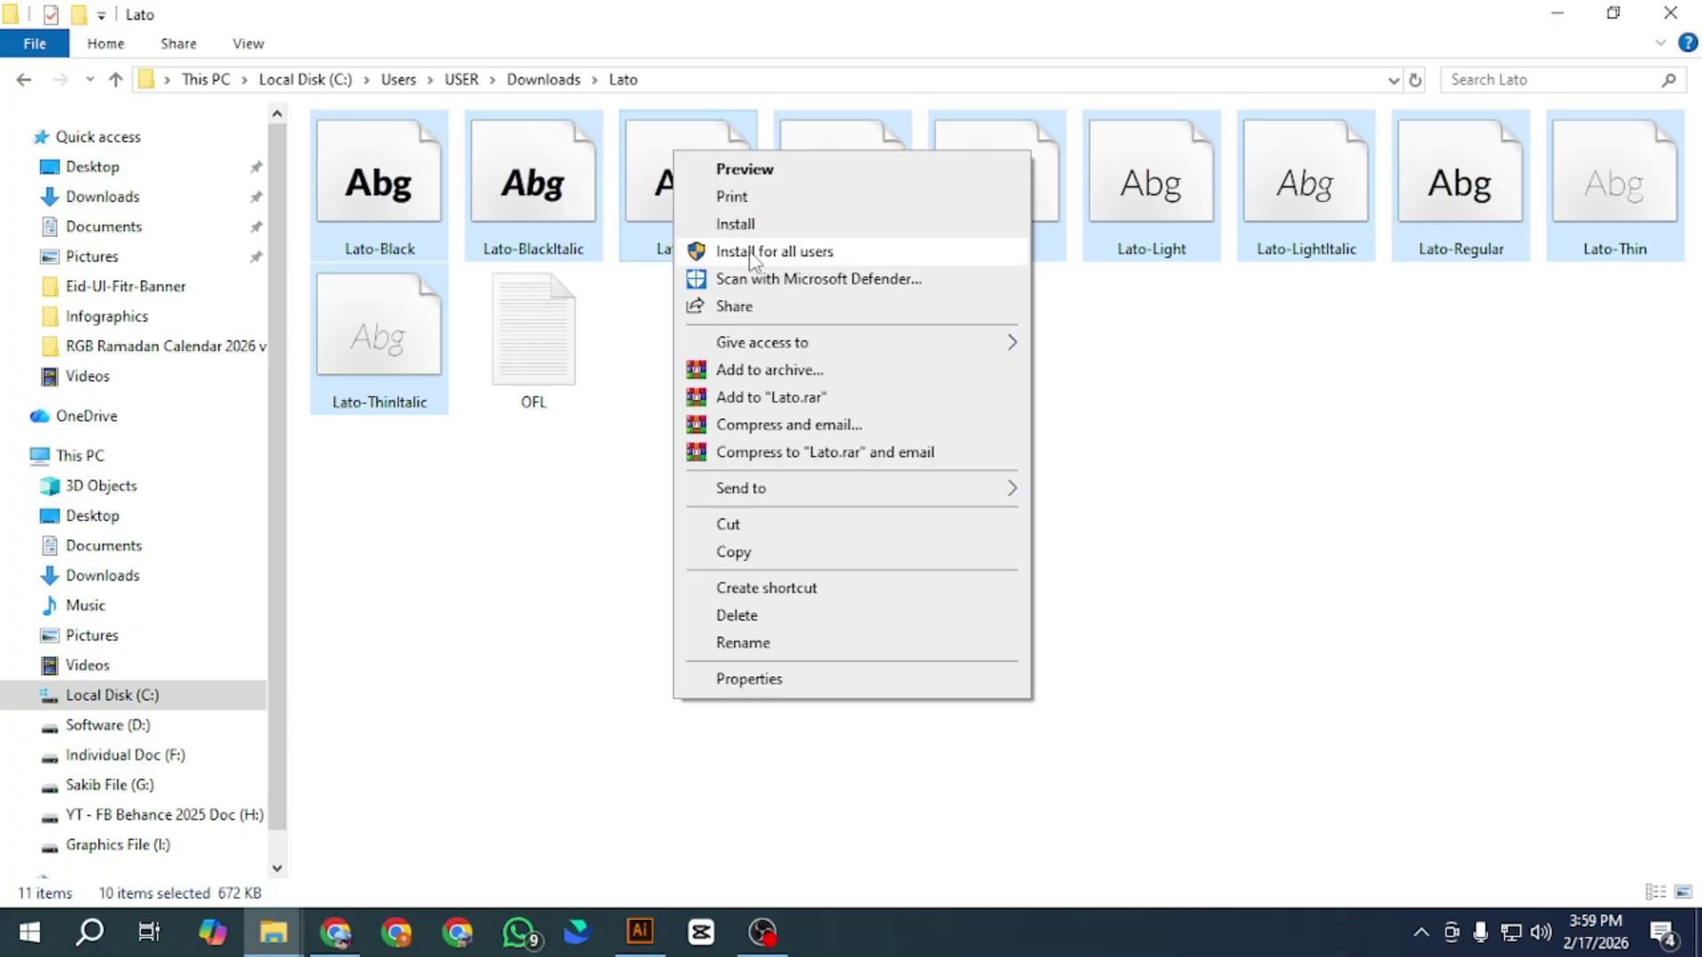
{"action": "left_click", "coordinate": [712, 255]}
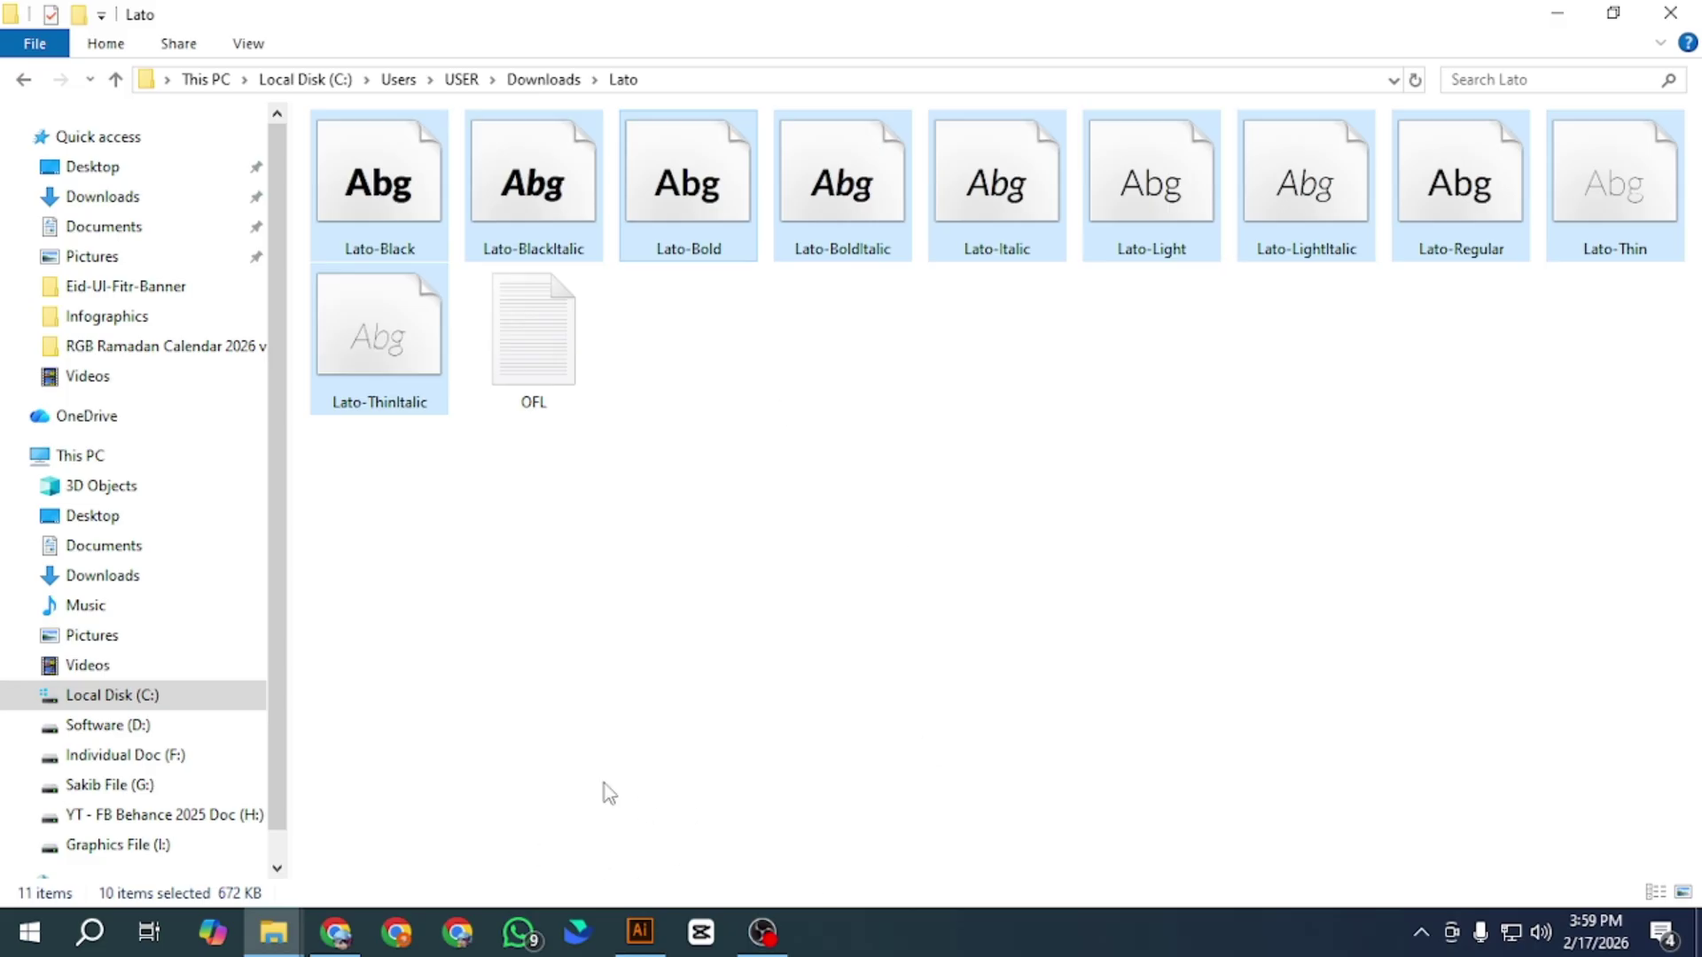
Switch to Illustrator and set the person's name on the second business card in Lato Black.
{"action": "left_click", "coordinate": [652, 947]}
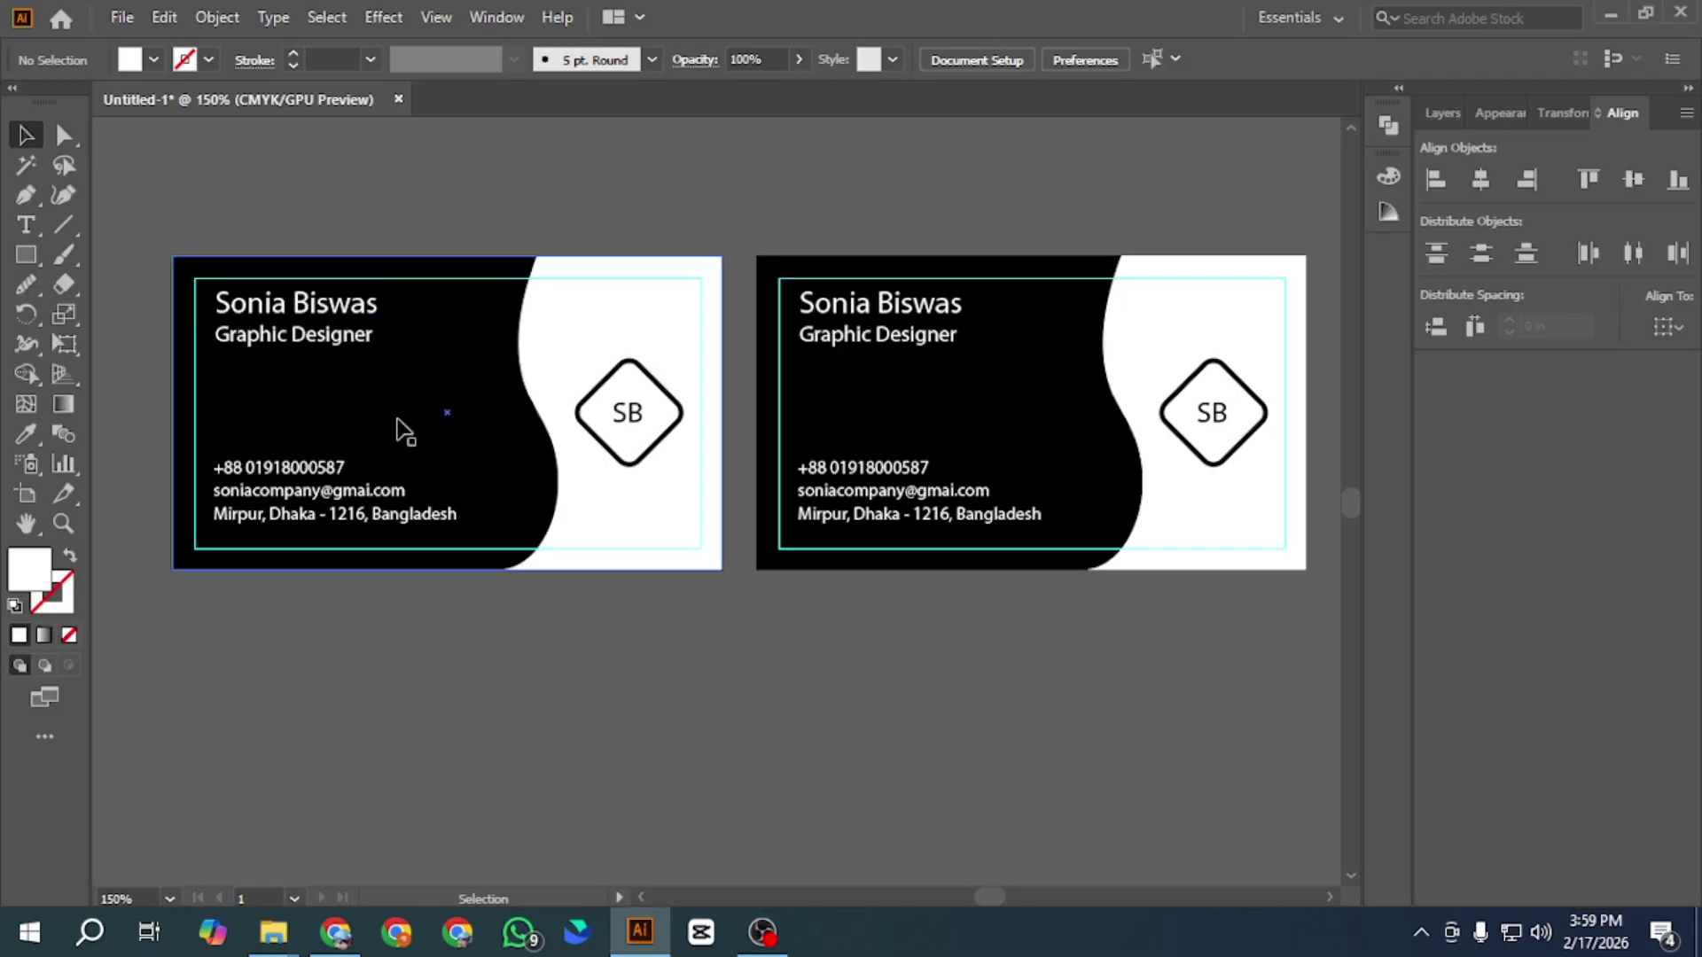
{"action": "left_click", "coordinate": [303, 316]}
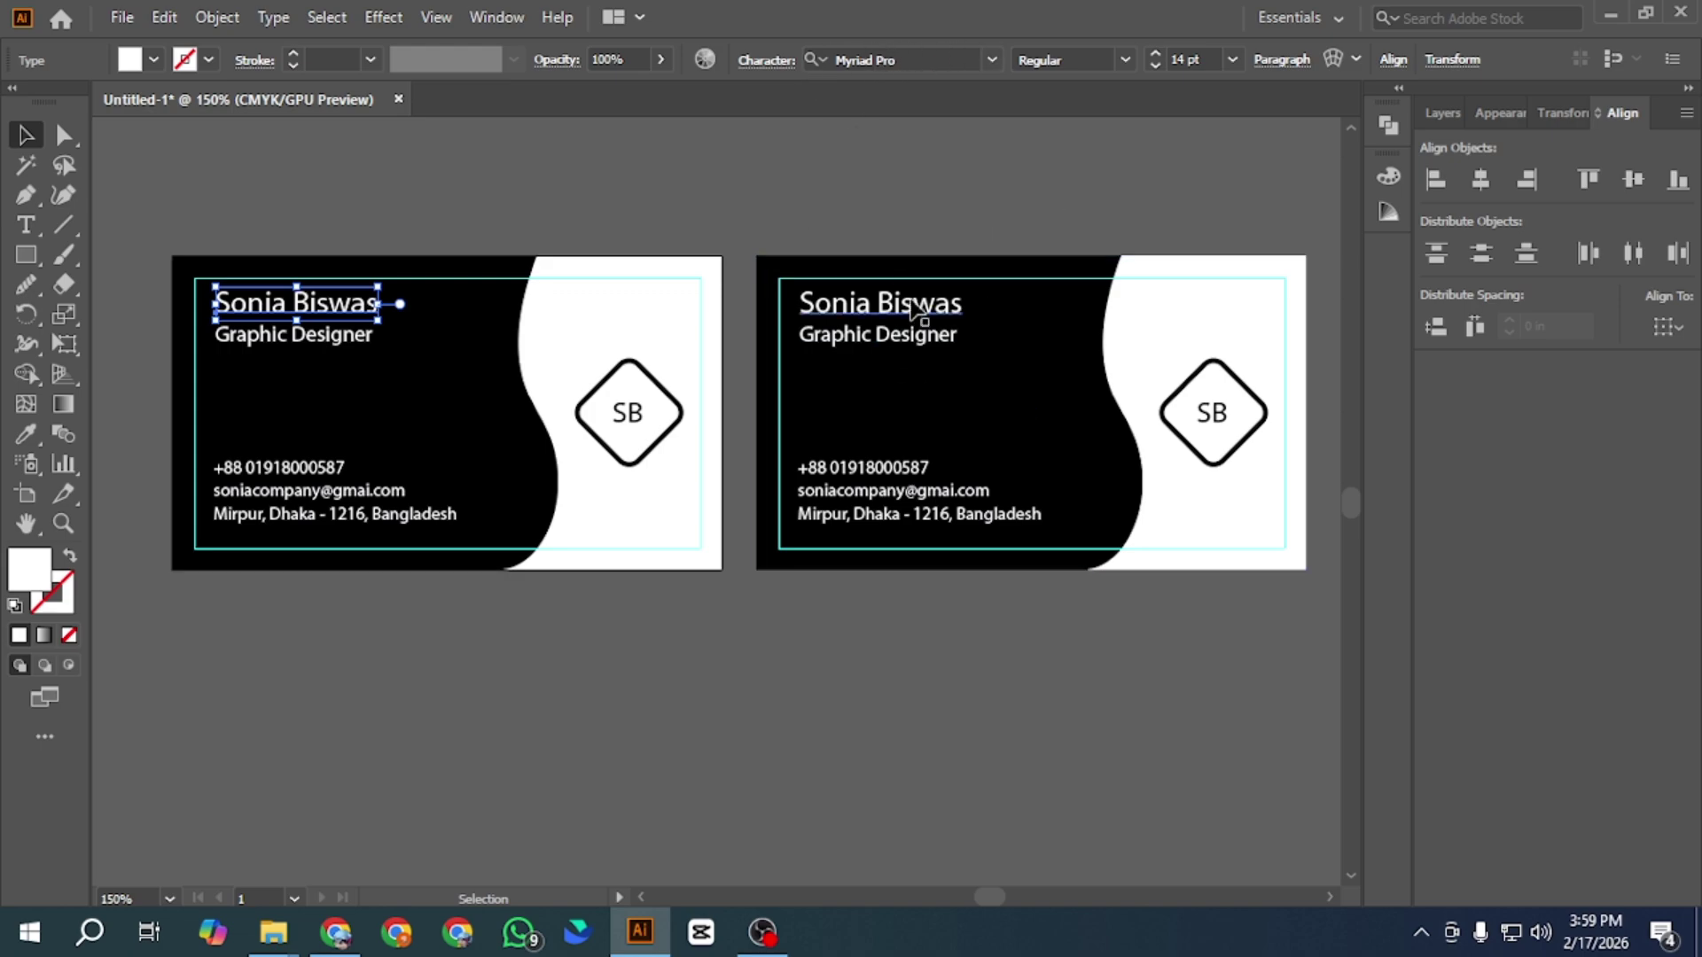
{"action": "left_click", "coordinate": [1020, 184]}
{"action": "left_click_drag", "start_coordinate": [1020, 184], "coordinate": [725, 192]}
{"action": "left_click", "coordinate": [1106, 200]}
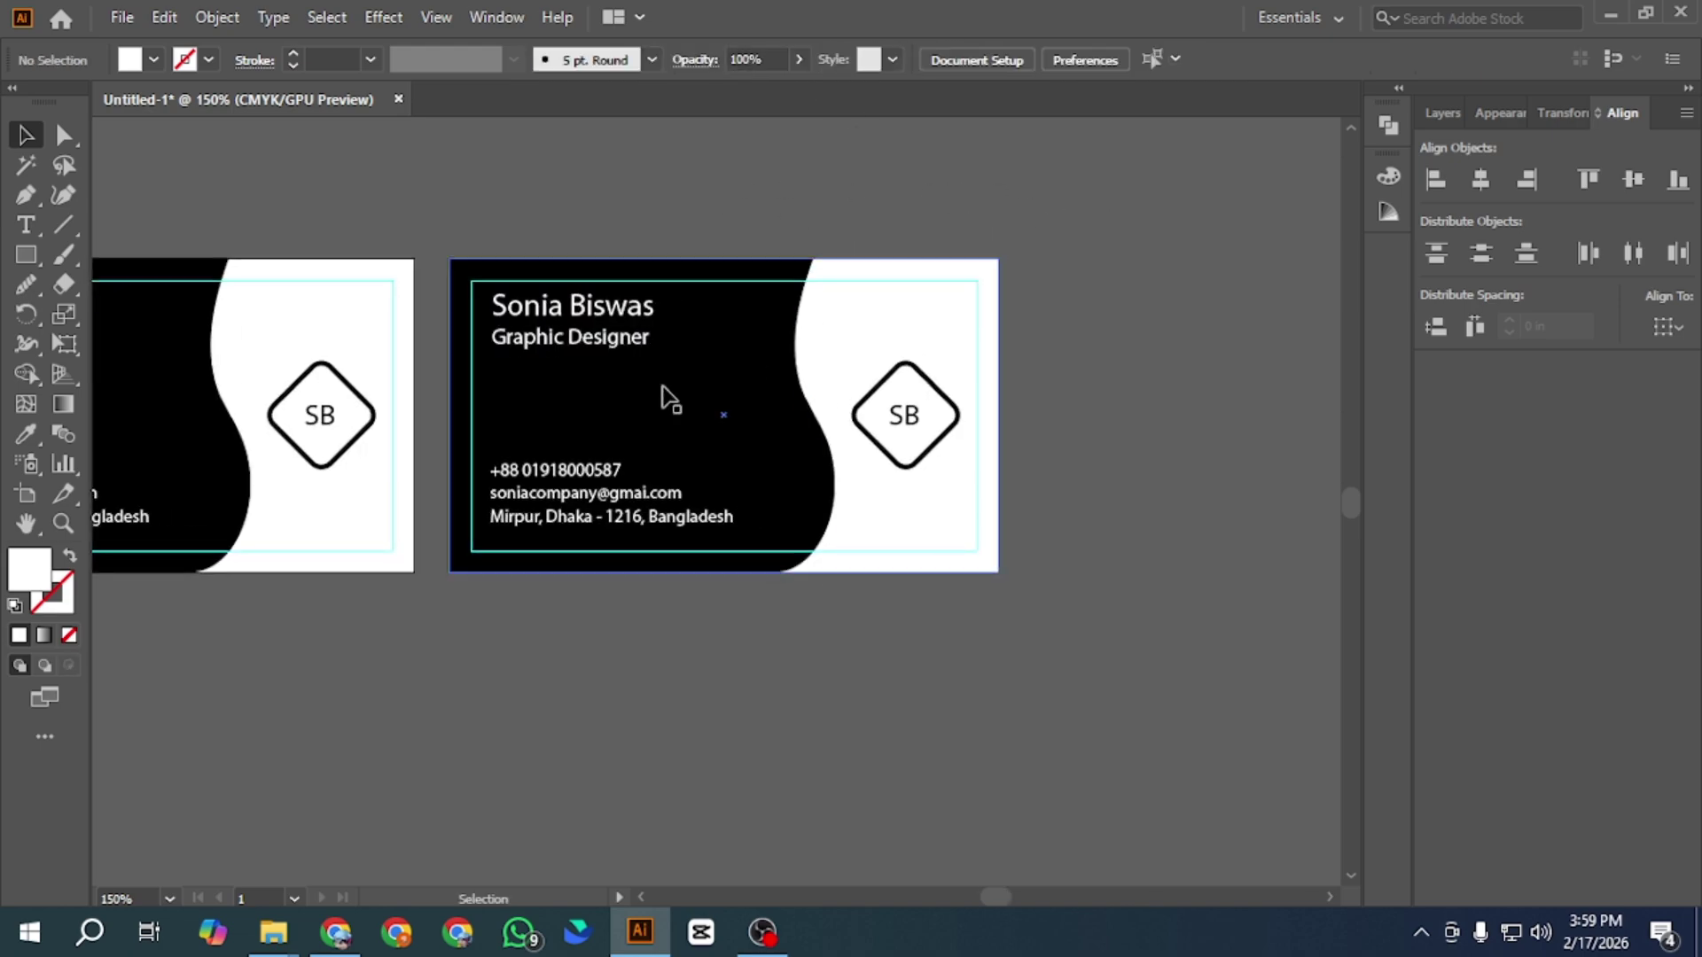
{"action": "scroll", "coordinate": [870, 213], "scroll_direction": "left", "scroll_amount": 5}
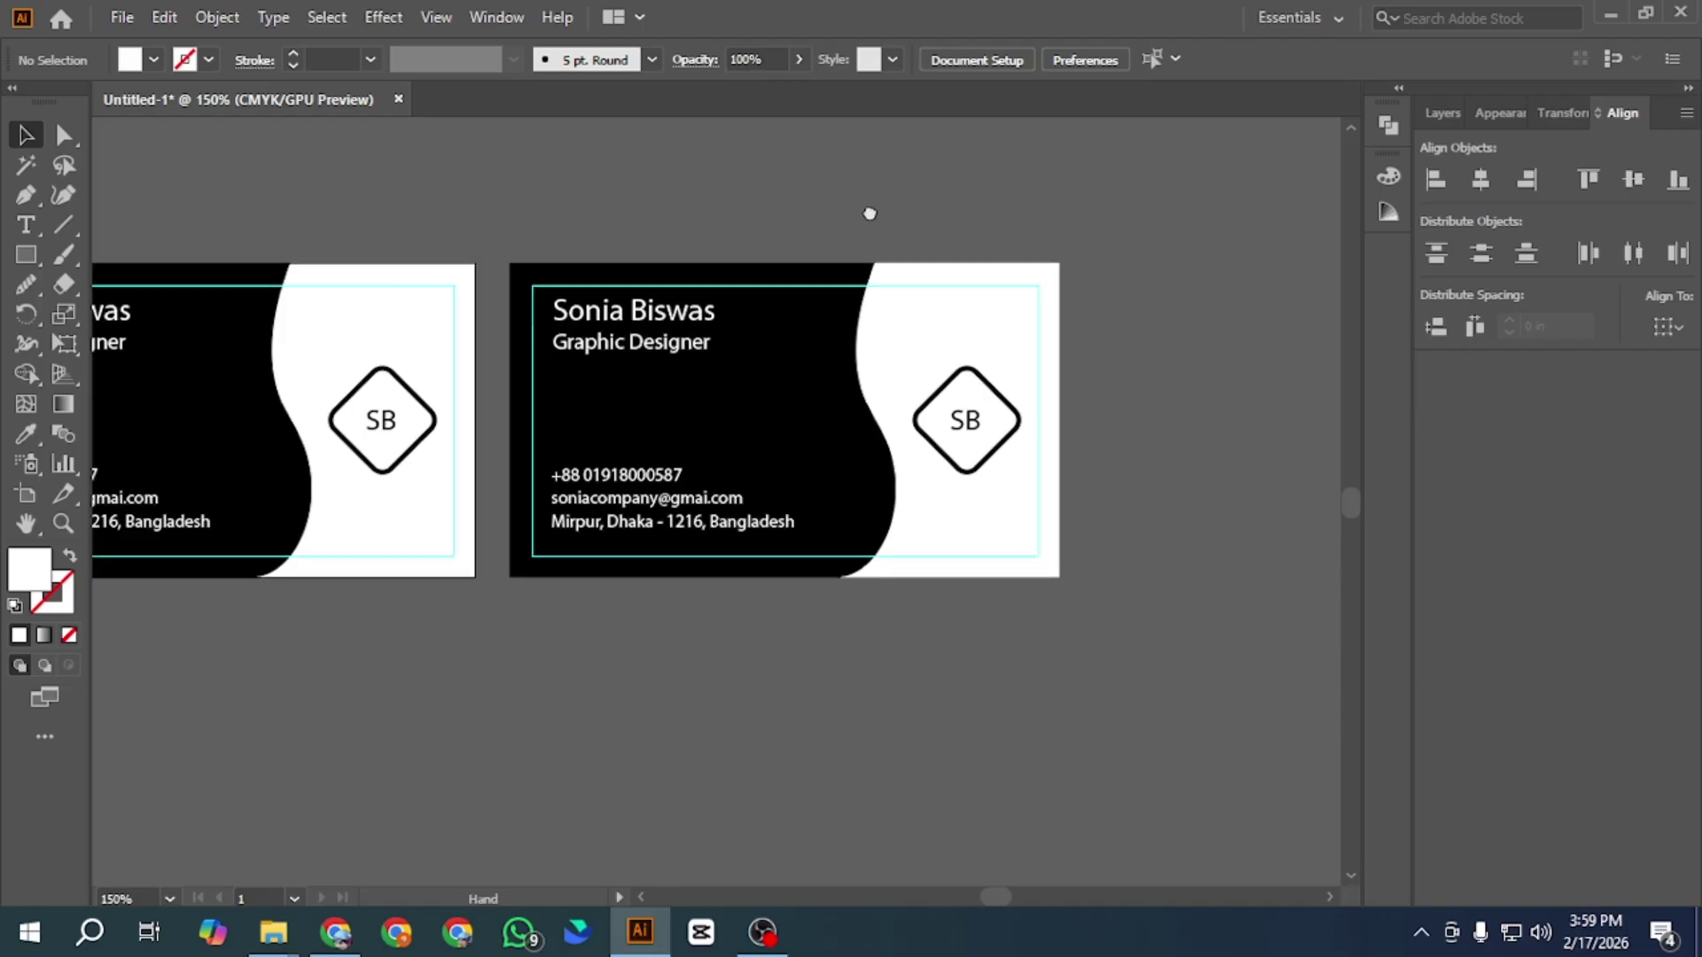
{"action": "left_click", "coordinate": [849, 328]}
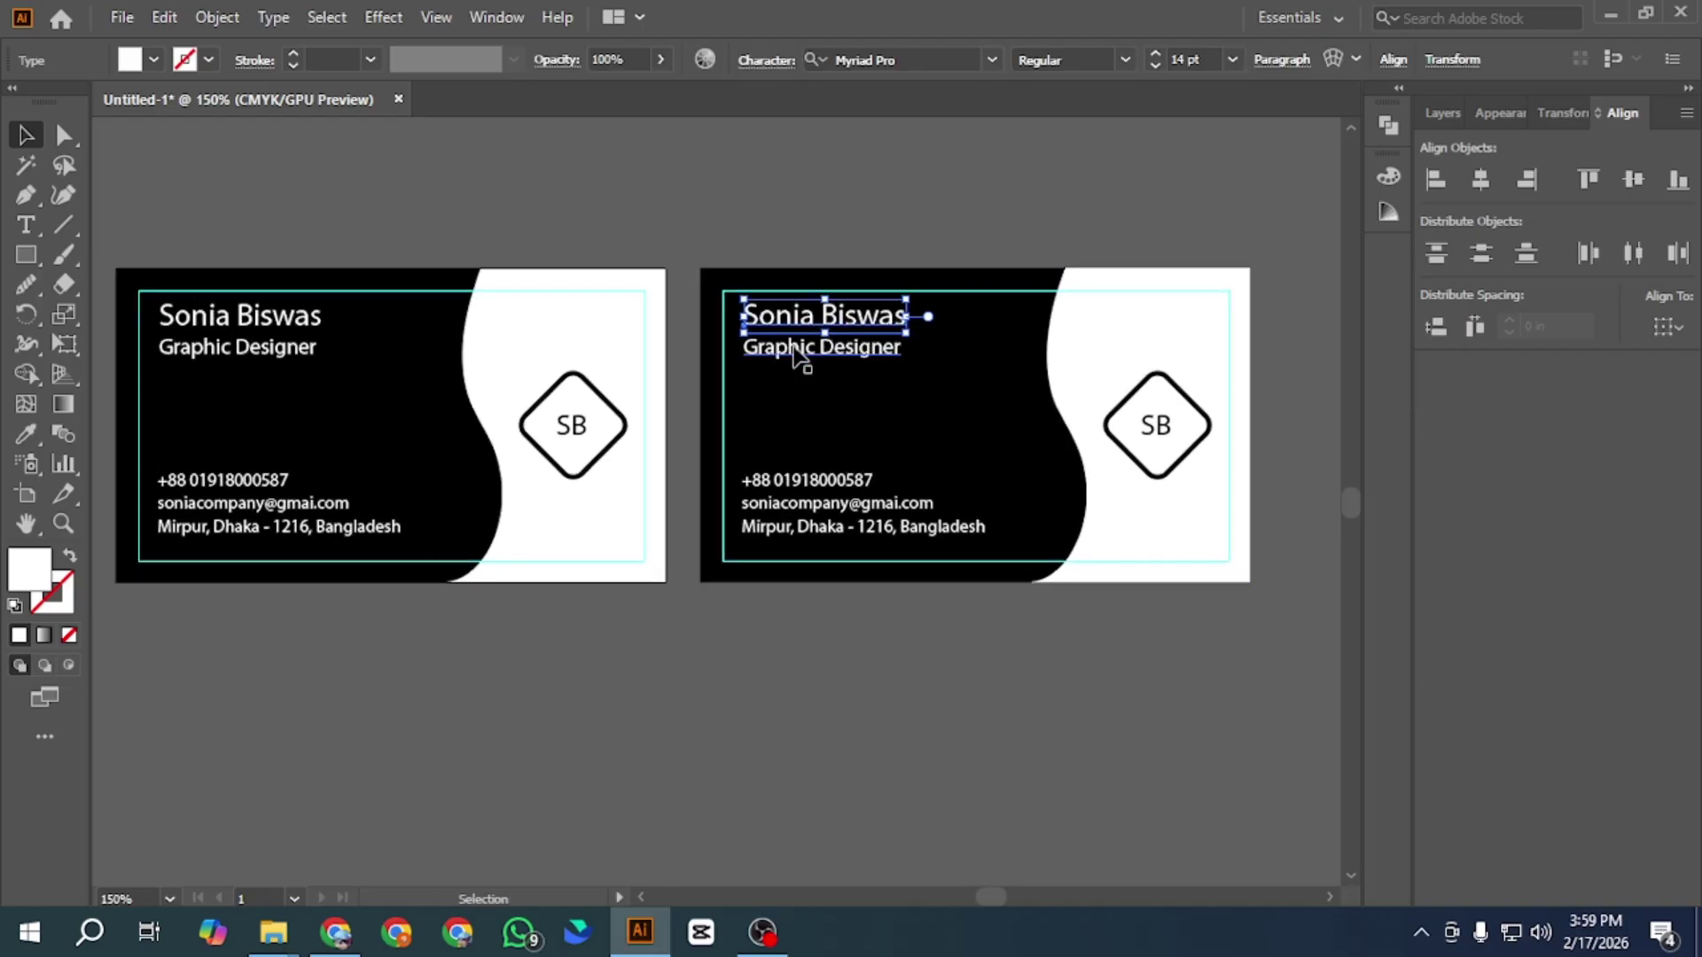
{"action": "left_click", "coordinate": [923, 59]}
{"action": "type", "text": "lato"}
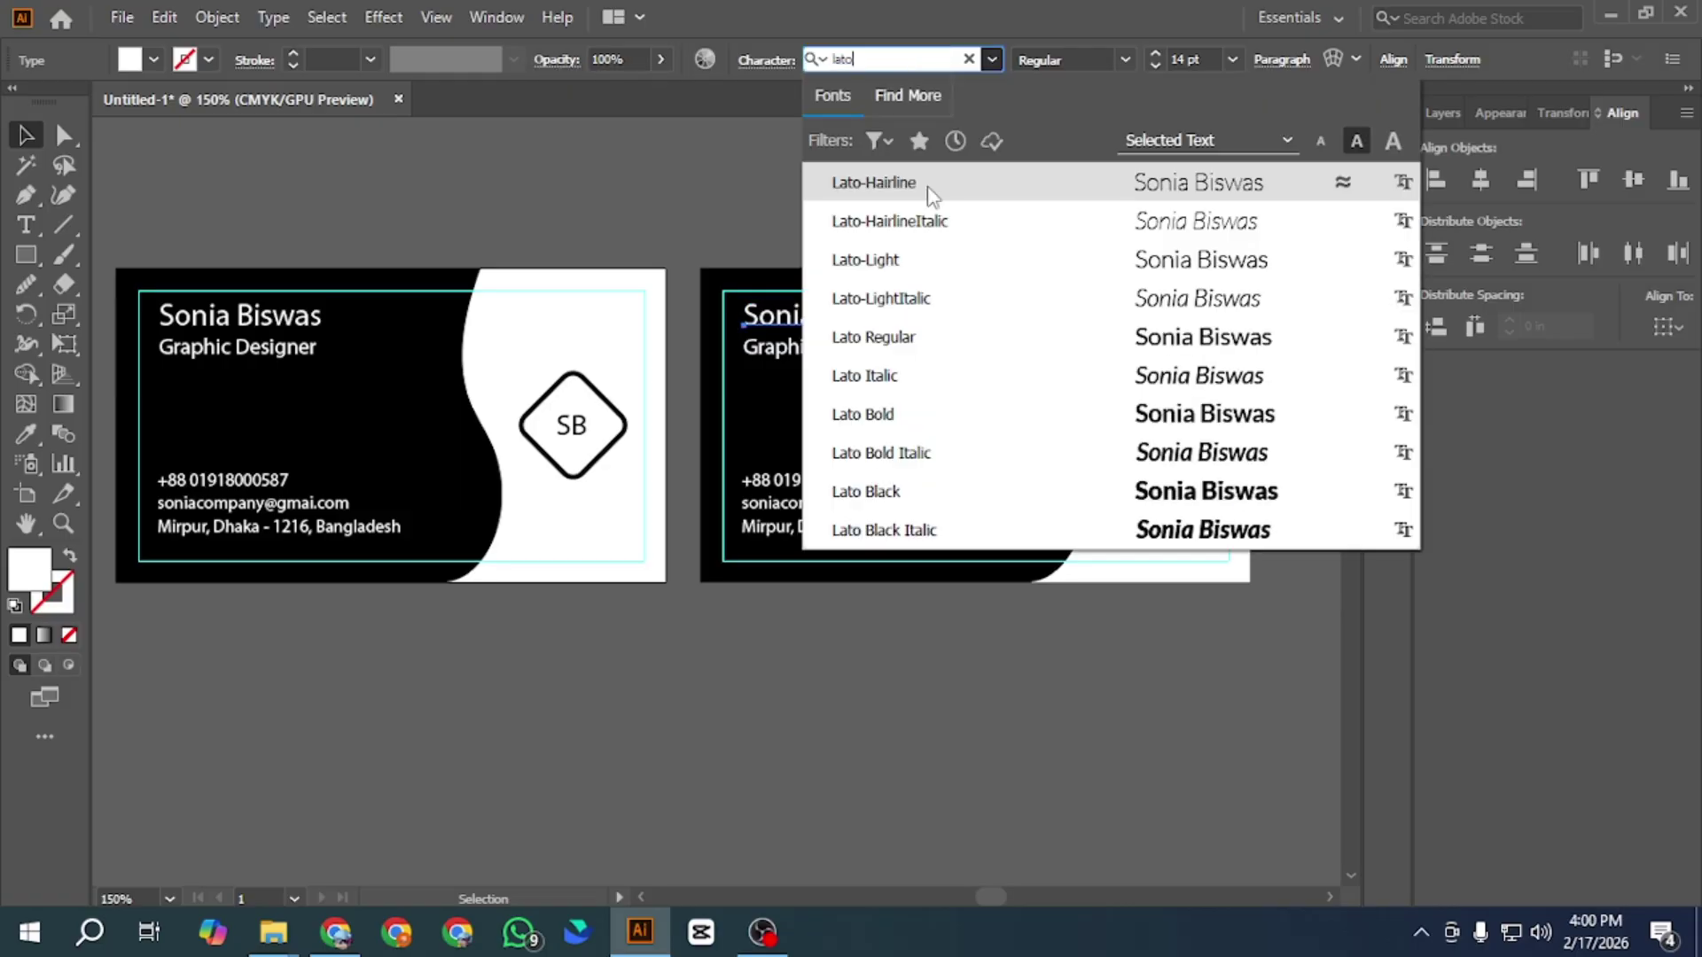
{"action": "left_click", "coordinate": [865, 493]}
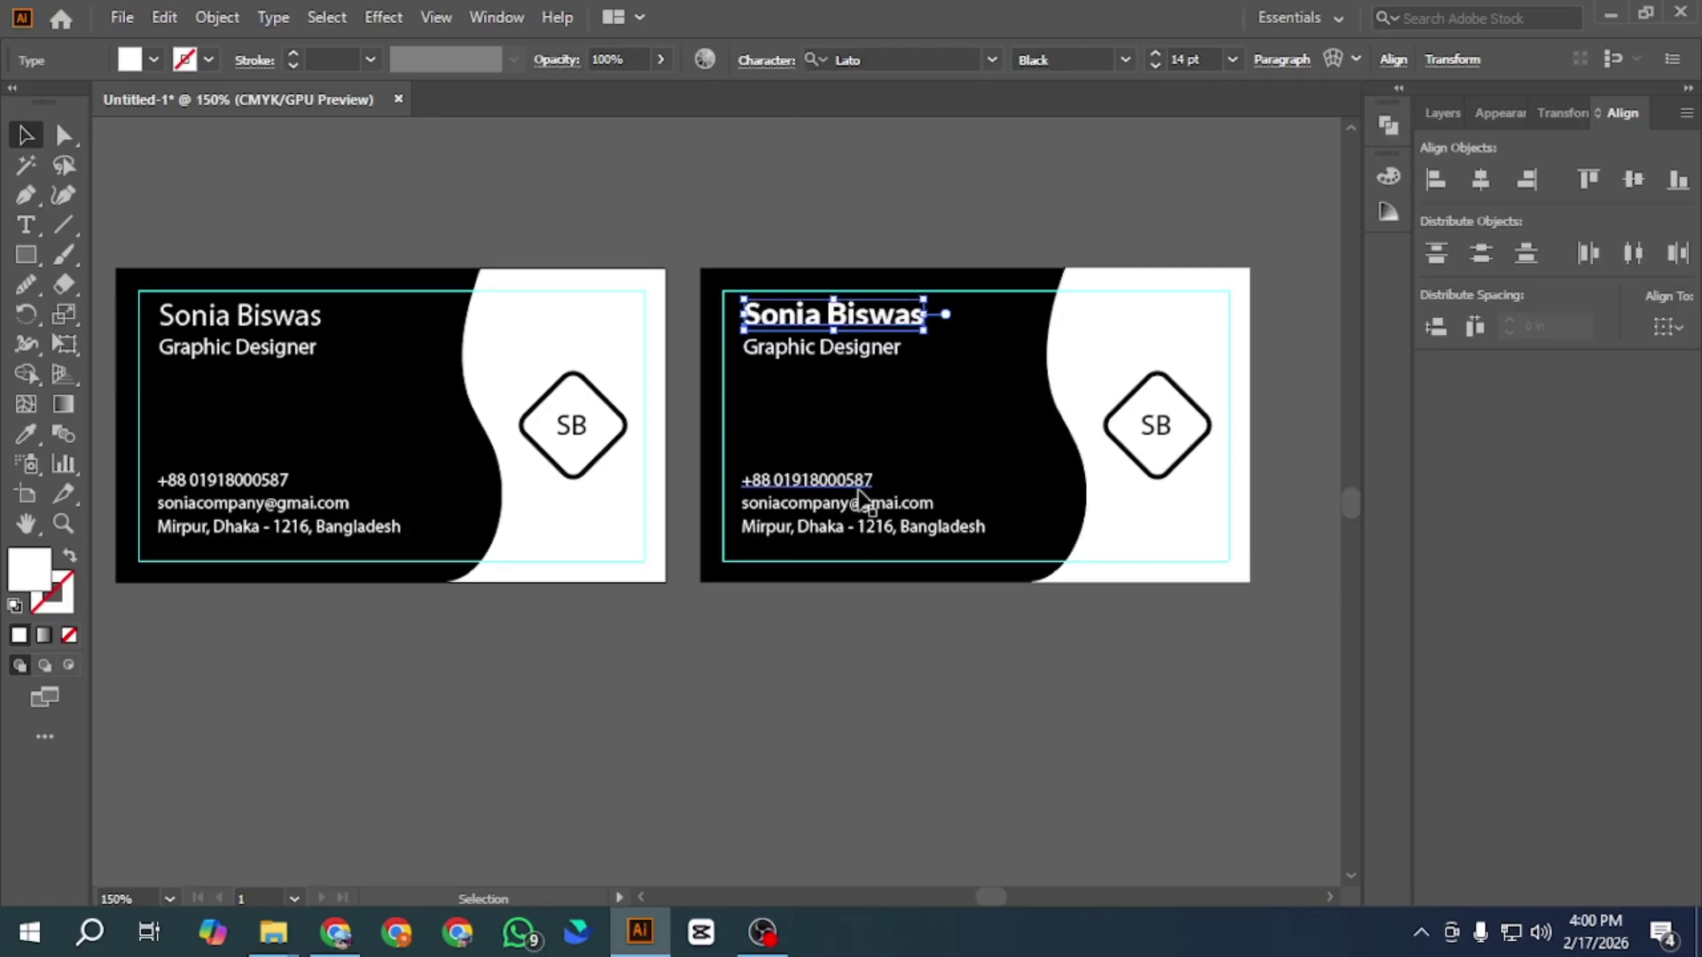
Change the font of the "Graphic Designer" line on the second card to Lato Regular.
{"action": "left_click", "coordinate": [809, 354]}
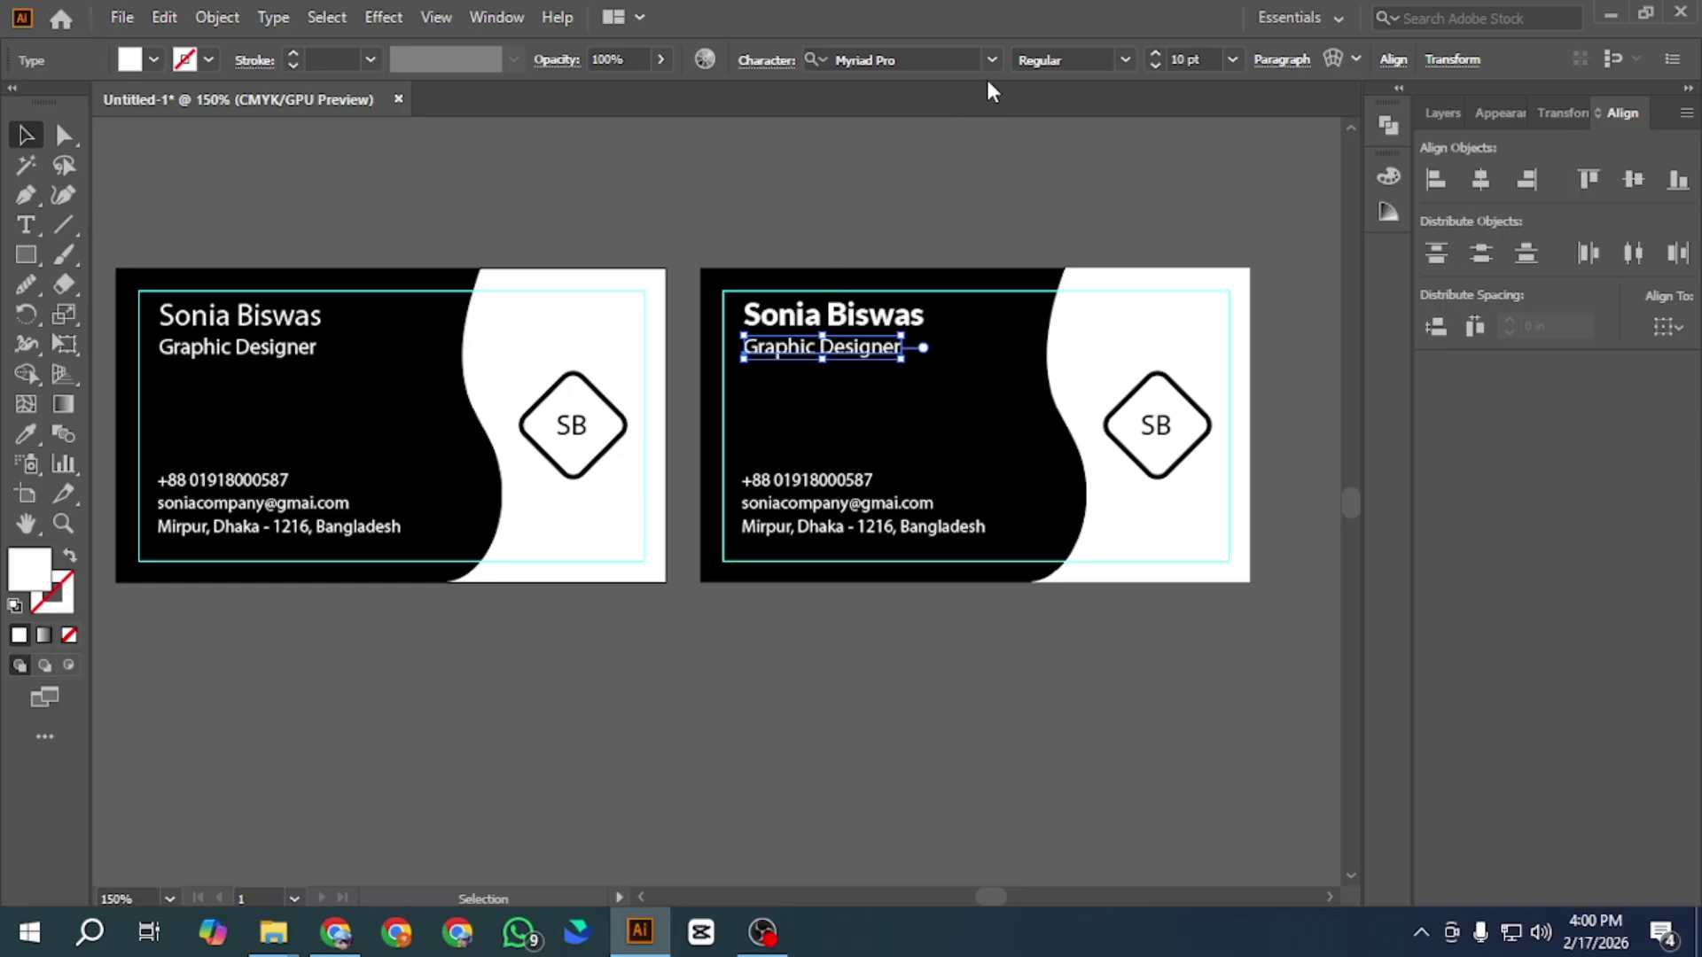
{"action": "left_click", "coordinate": [928, 59]}
{"action": "type", "text": "lato"}
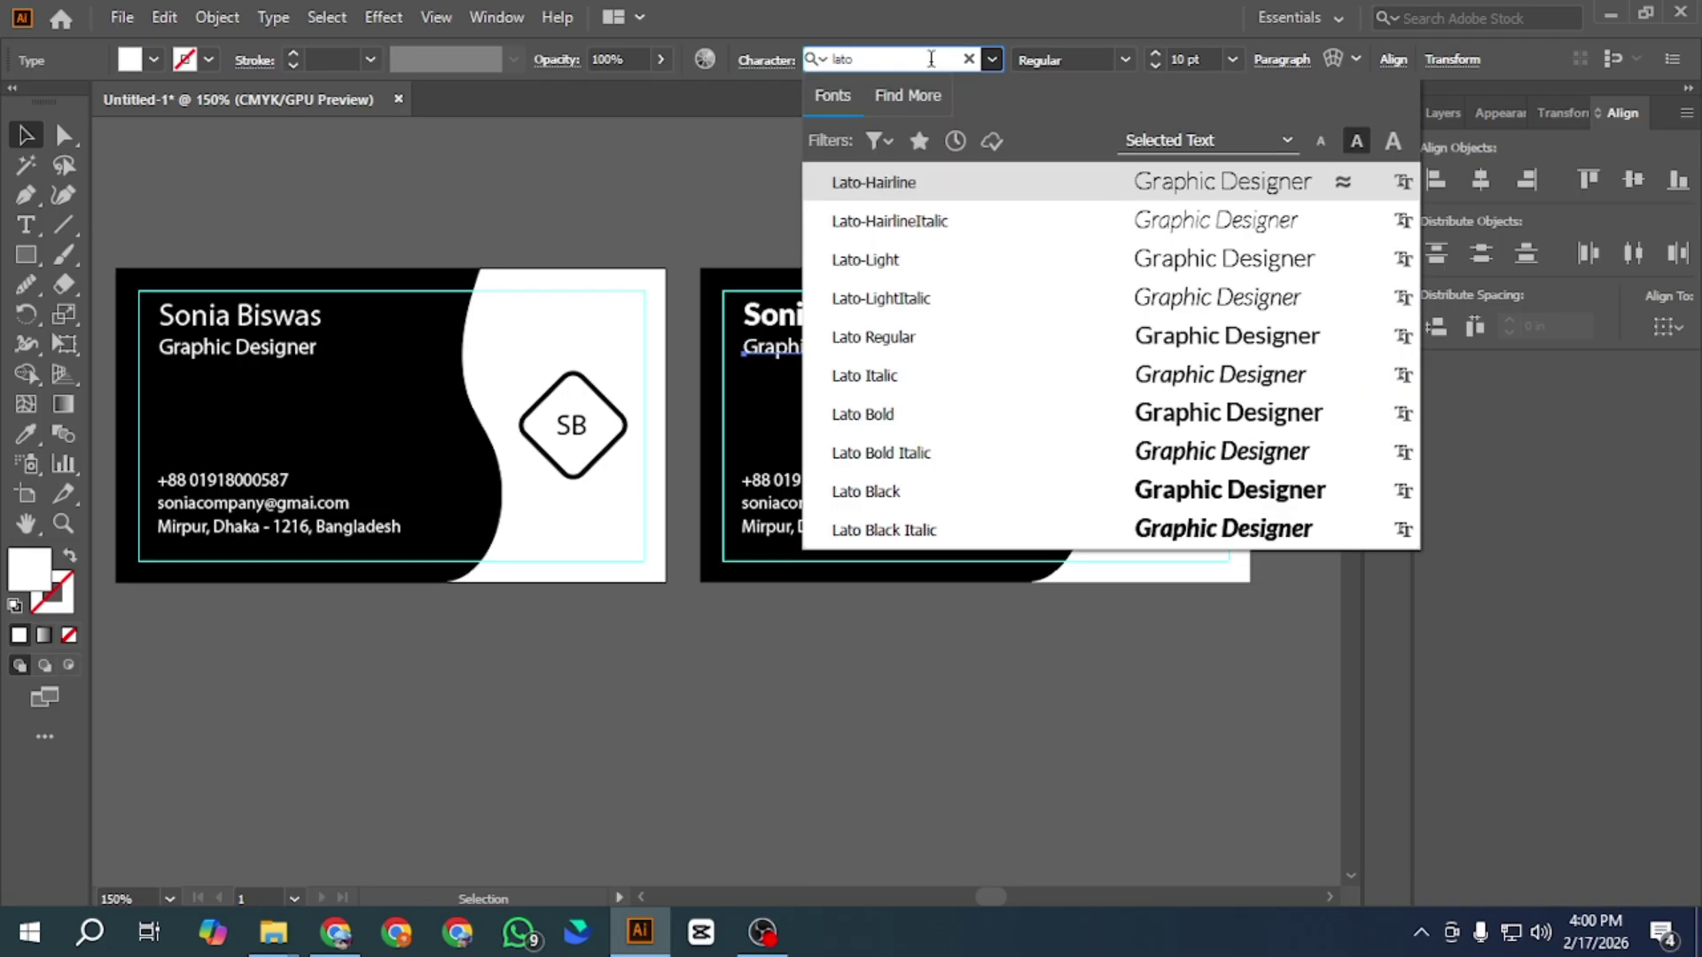
{"action": "left_click", "coordinate": [864, 335]}
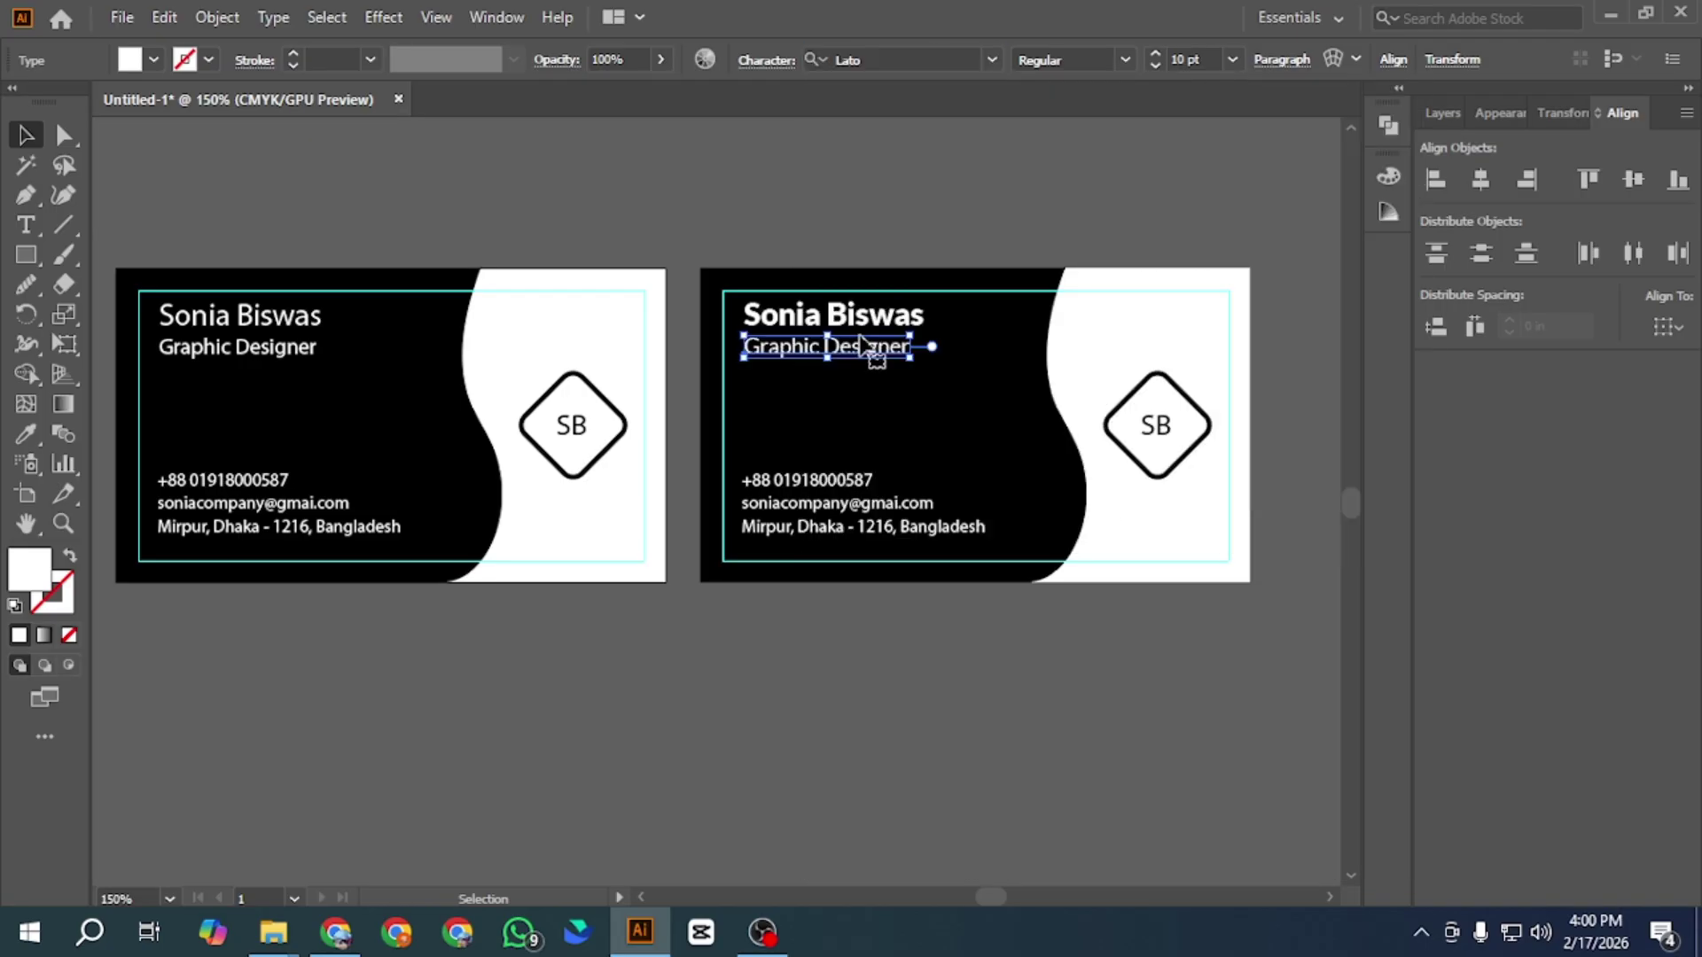
{"action": "left_click", "coordinate": [852, 606]}
Change the phone, e-mail and address lines on the second card together to Lato Light.
{"action": "left_click", "coordinate": [847, 492]}
{"action": "left_click", "coordinate": [848, 502], "text": "shift"}
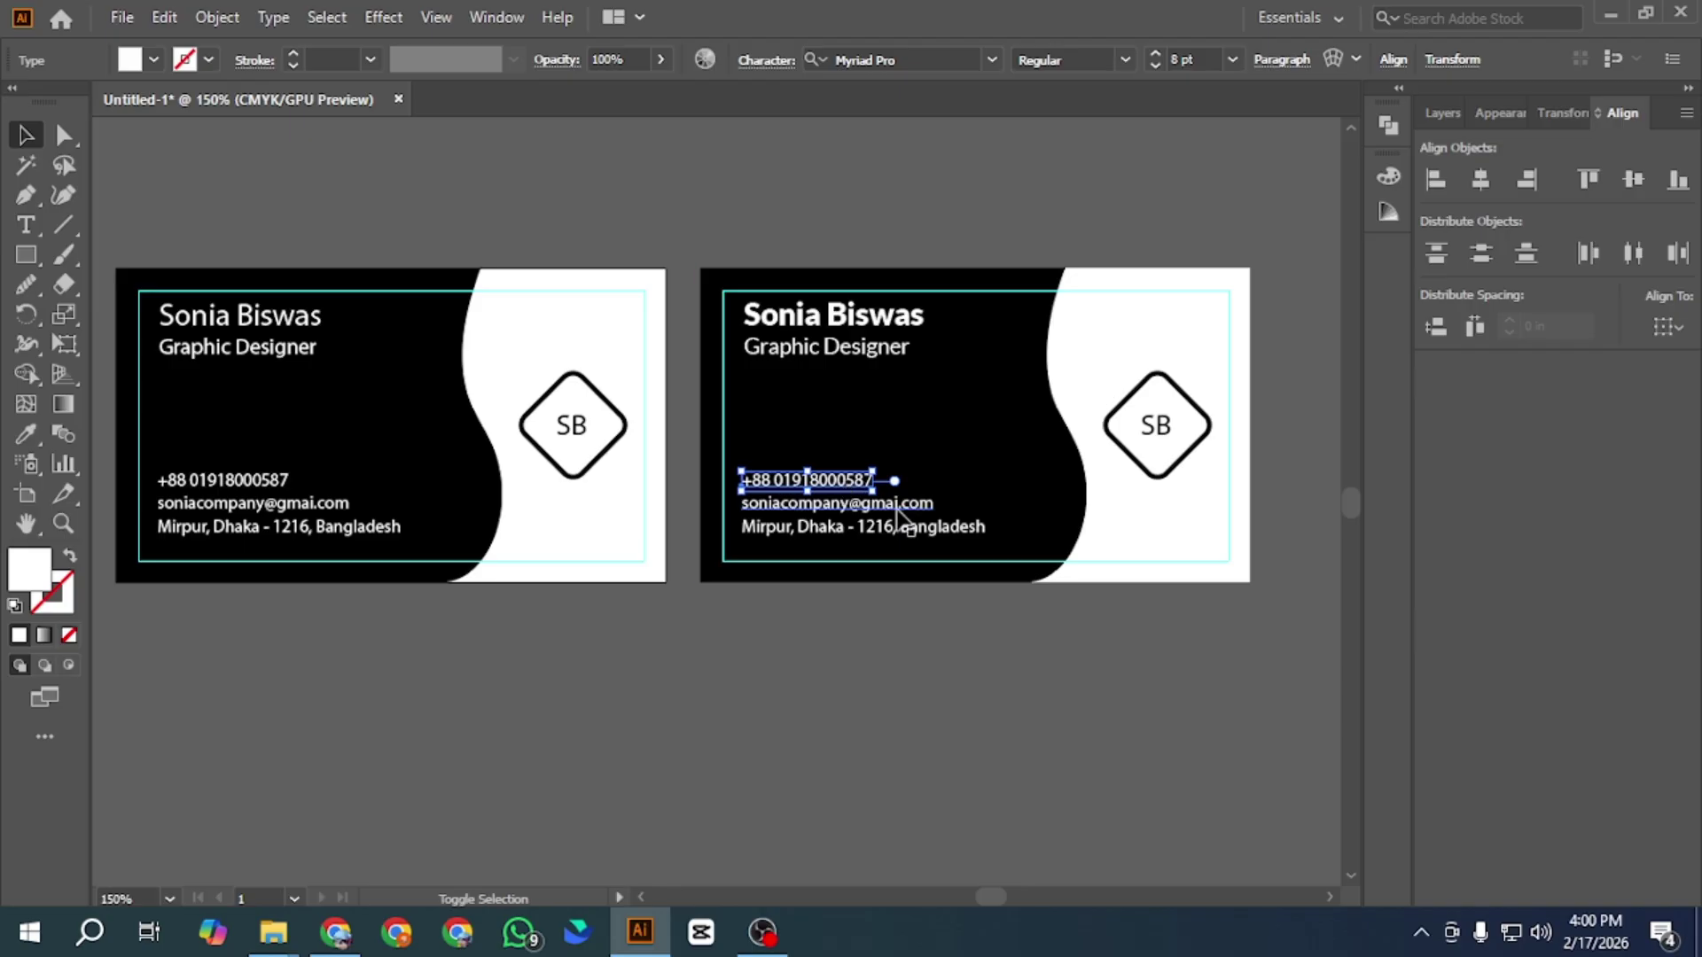
{"action": "left_click", "coordinate": [922, 532], "text": "shift"}
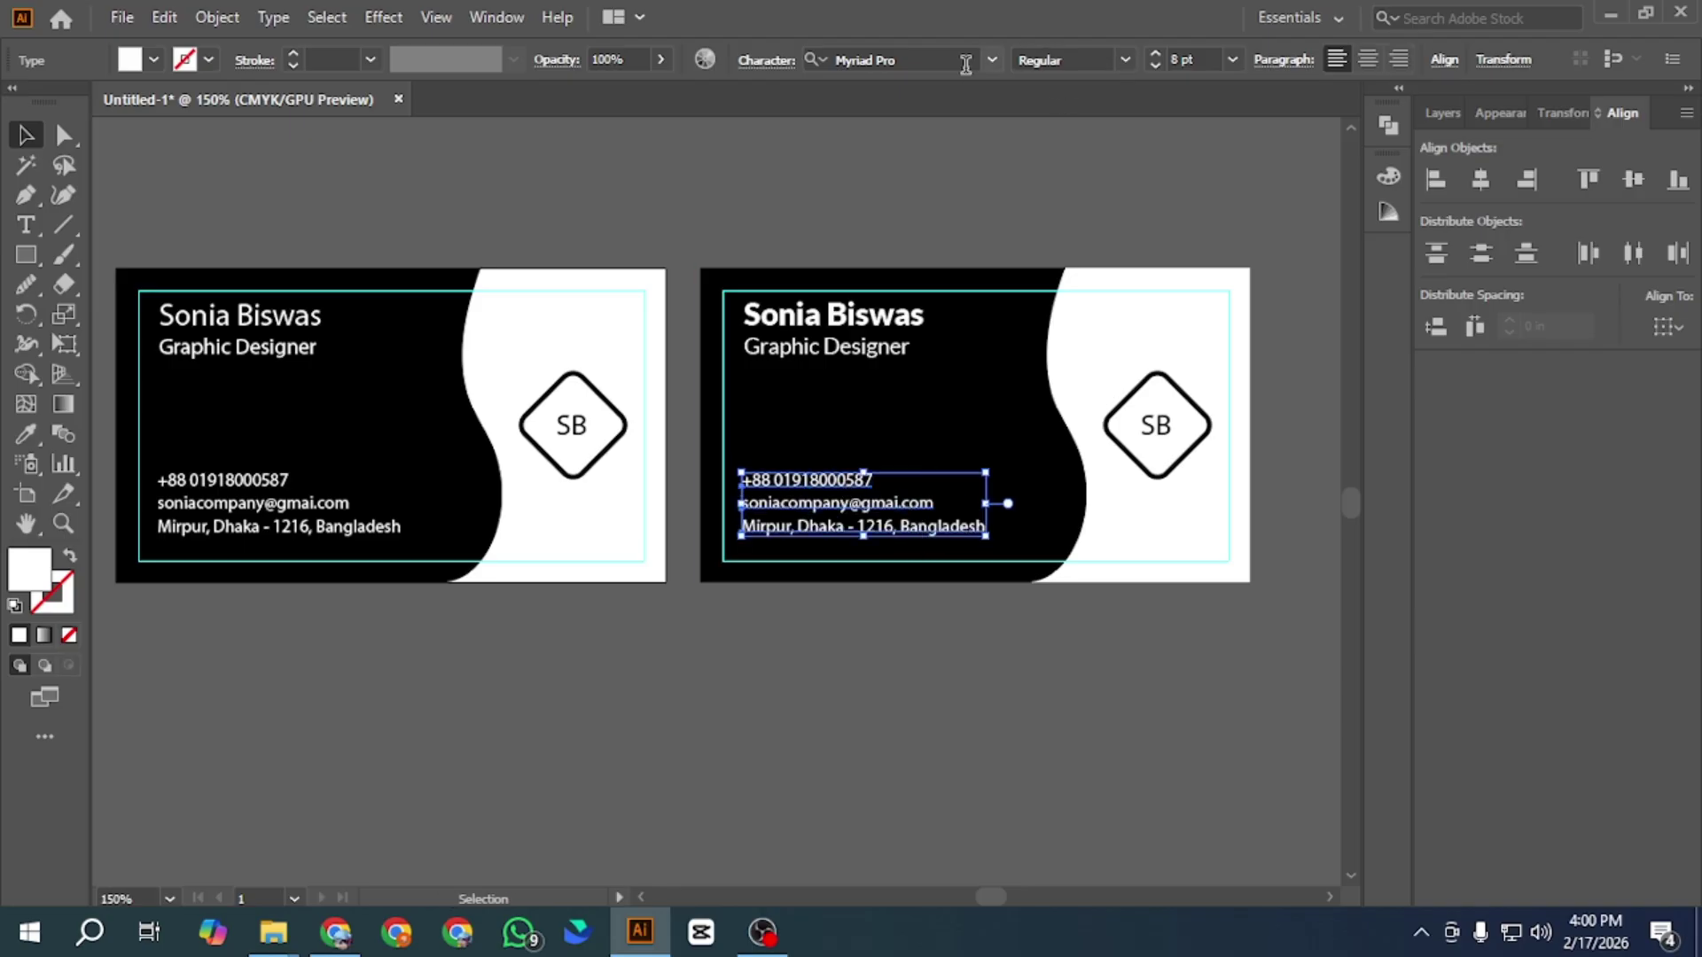
{"action": "left_click", "coordinate": [864, 59]}
{"action": "type", "text": "lato"}
{"action": "left_click", "coordinate": [838, 265]}
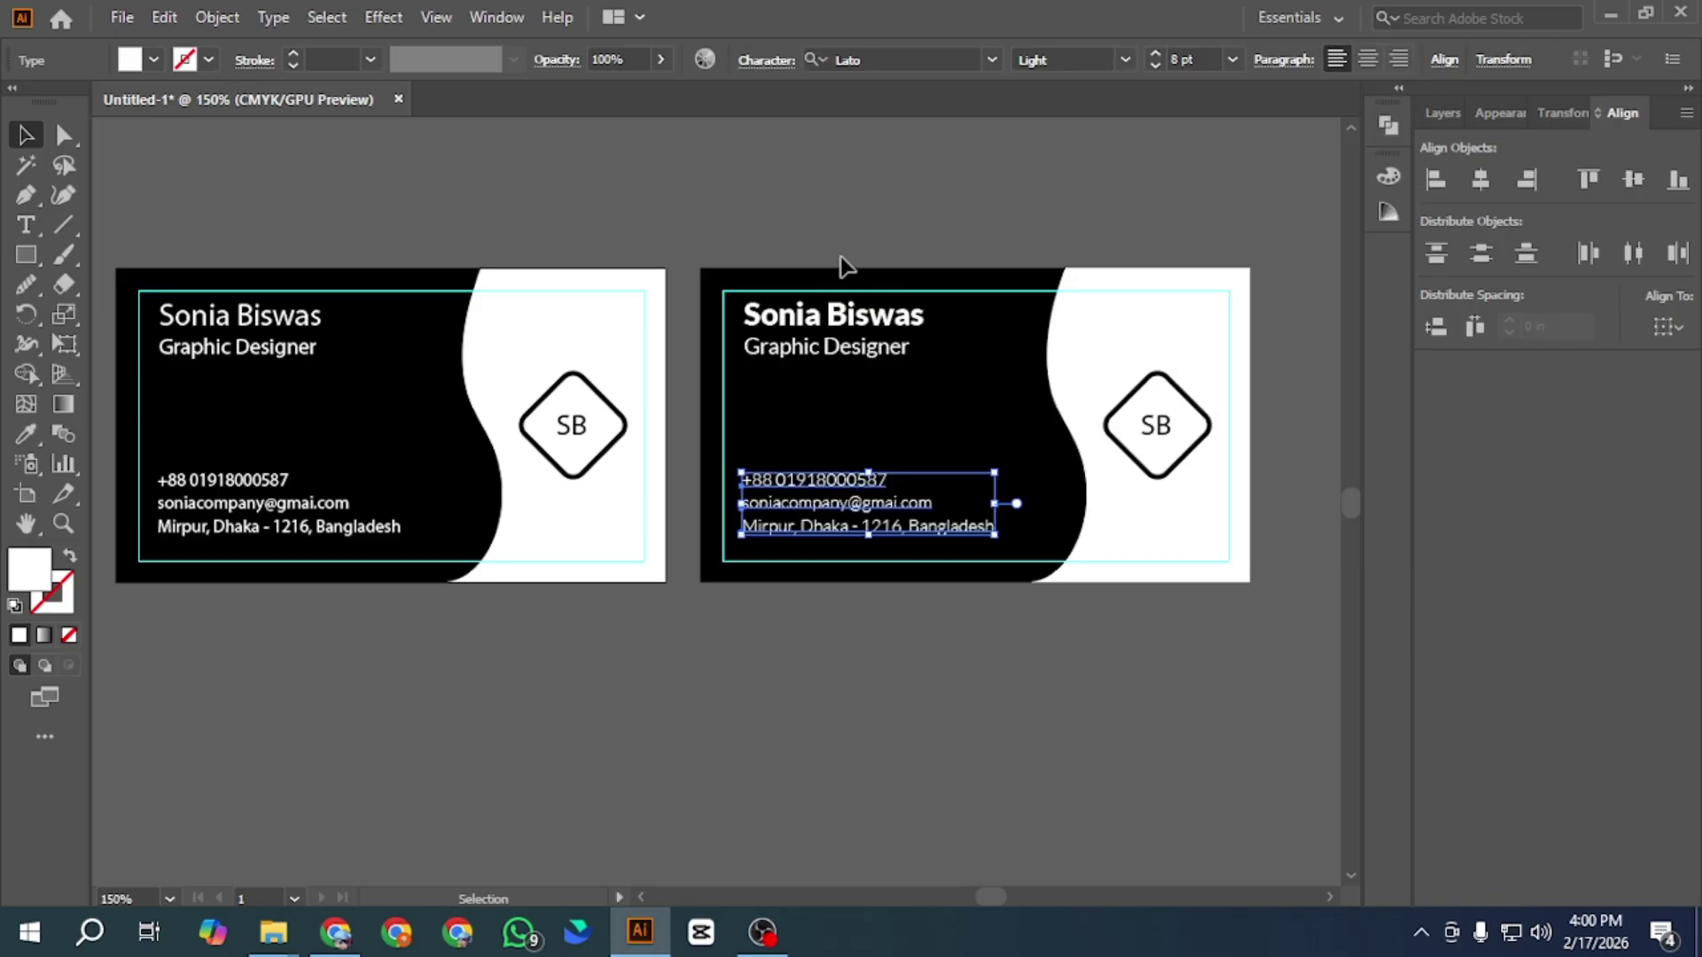
{"action": "left_click", "coordinate": [799, 666]}
Set the initials inside the second card's diamond logo in Lato Black.
{"action": "left_click", "coordinate": [1157, 433]}
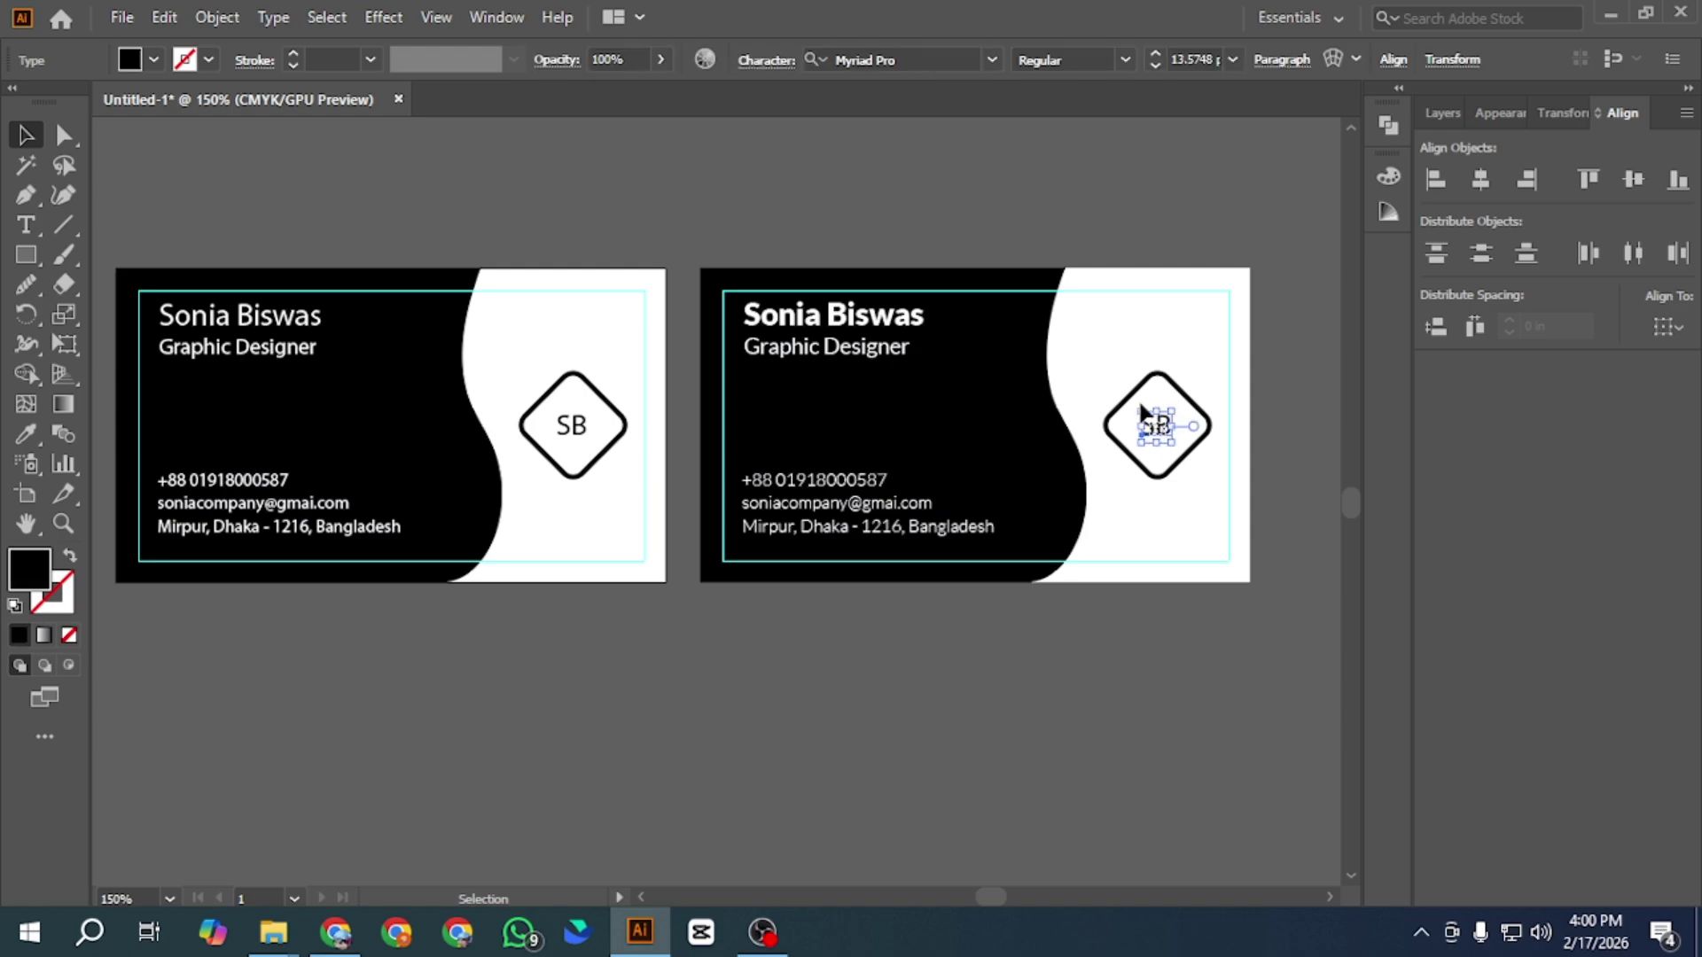
{"action": "left_click", "coordinate": [943, 57]}
{"action": "type", "text": "lato"}
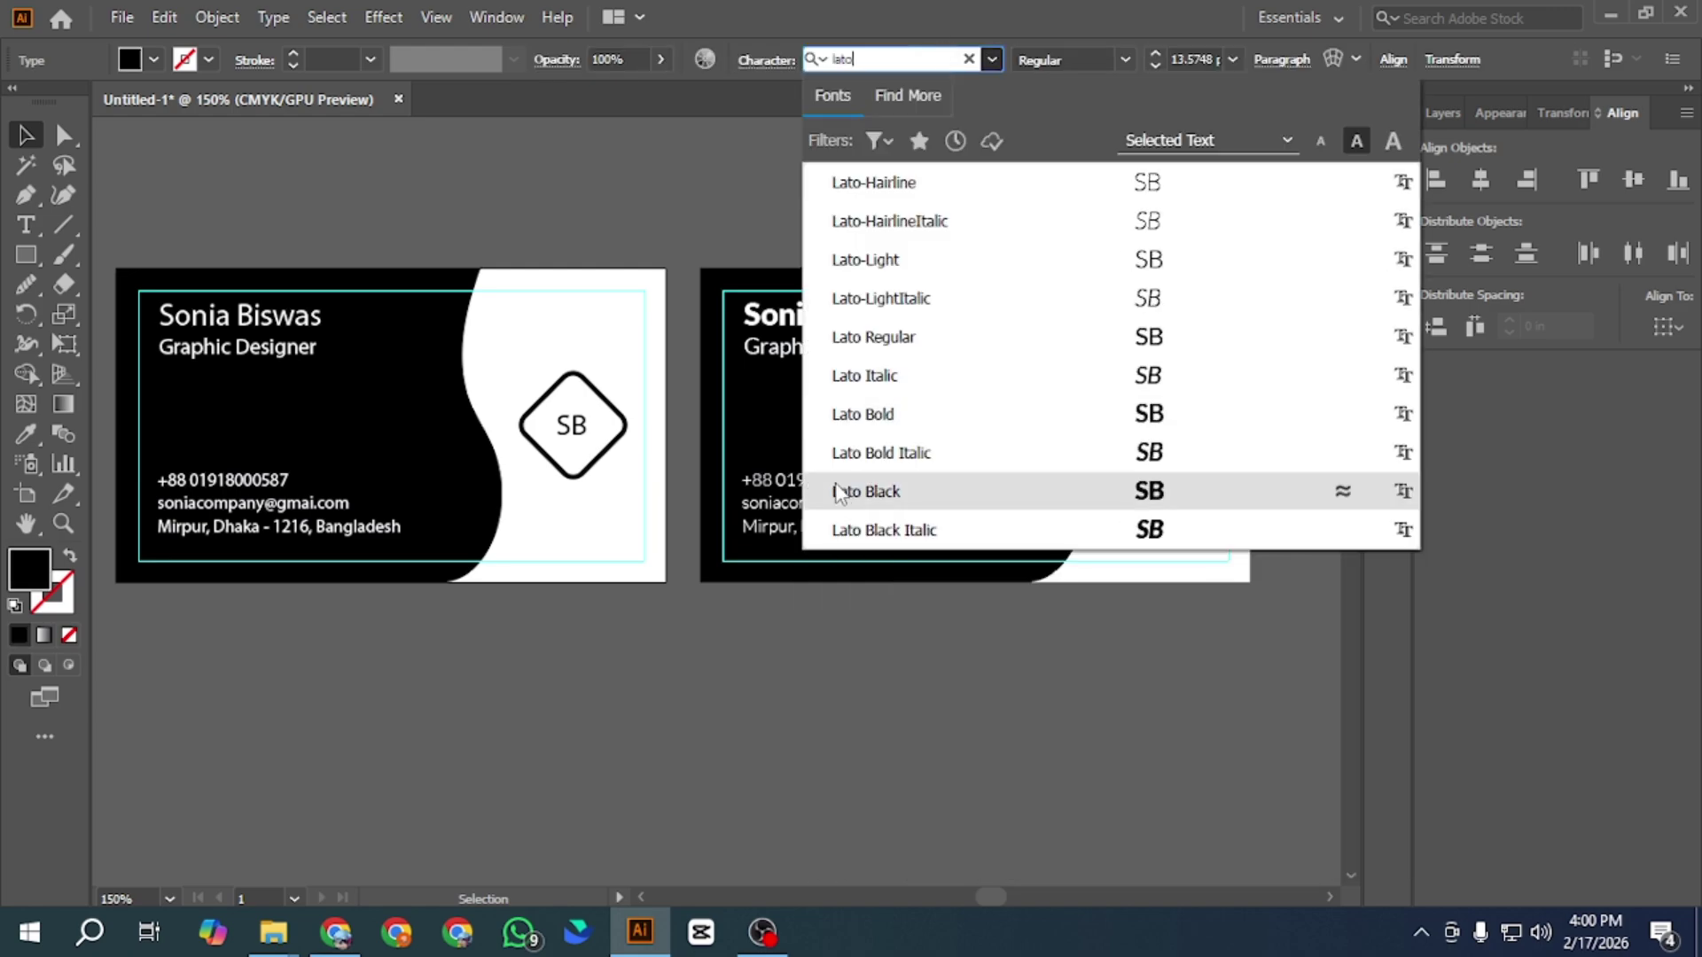
{"action": "left_click", "coordinate": [840, 491]}
{"action": "left_click", "coordinate": [895, 658]}
Enlarge the initials proportionally about their centre so they fill more of the second card's diamond.
{"action": "scroll", "coordinate": [1223, 352], "scroll_direction": "up", "scroll_amount": 3}
{"action": "left_click_drag", "start_coordinate": [1107, 327], "coordinate": [981, 299]}
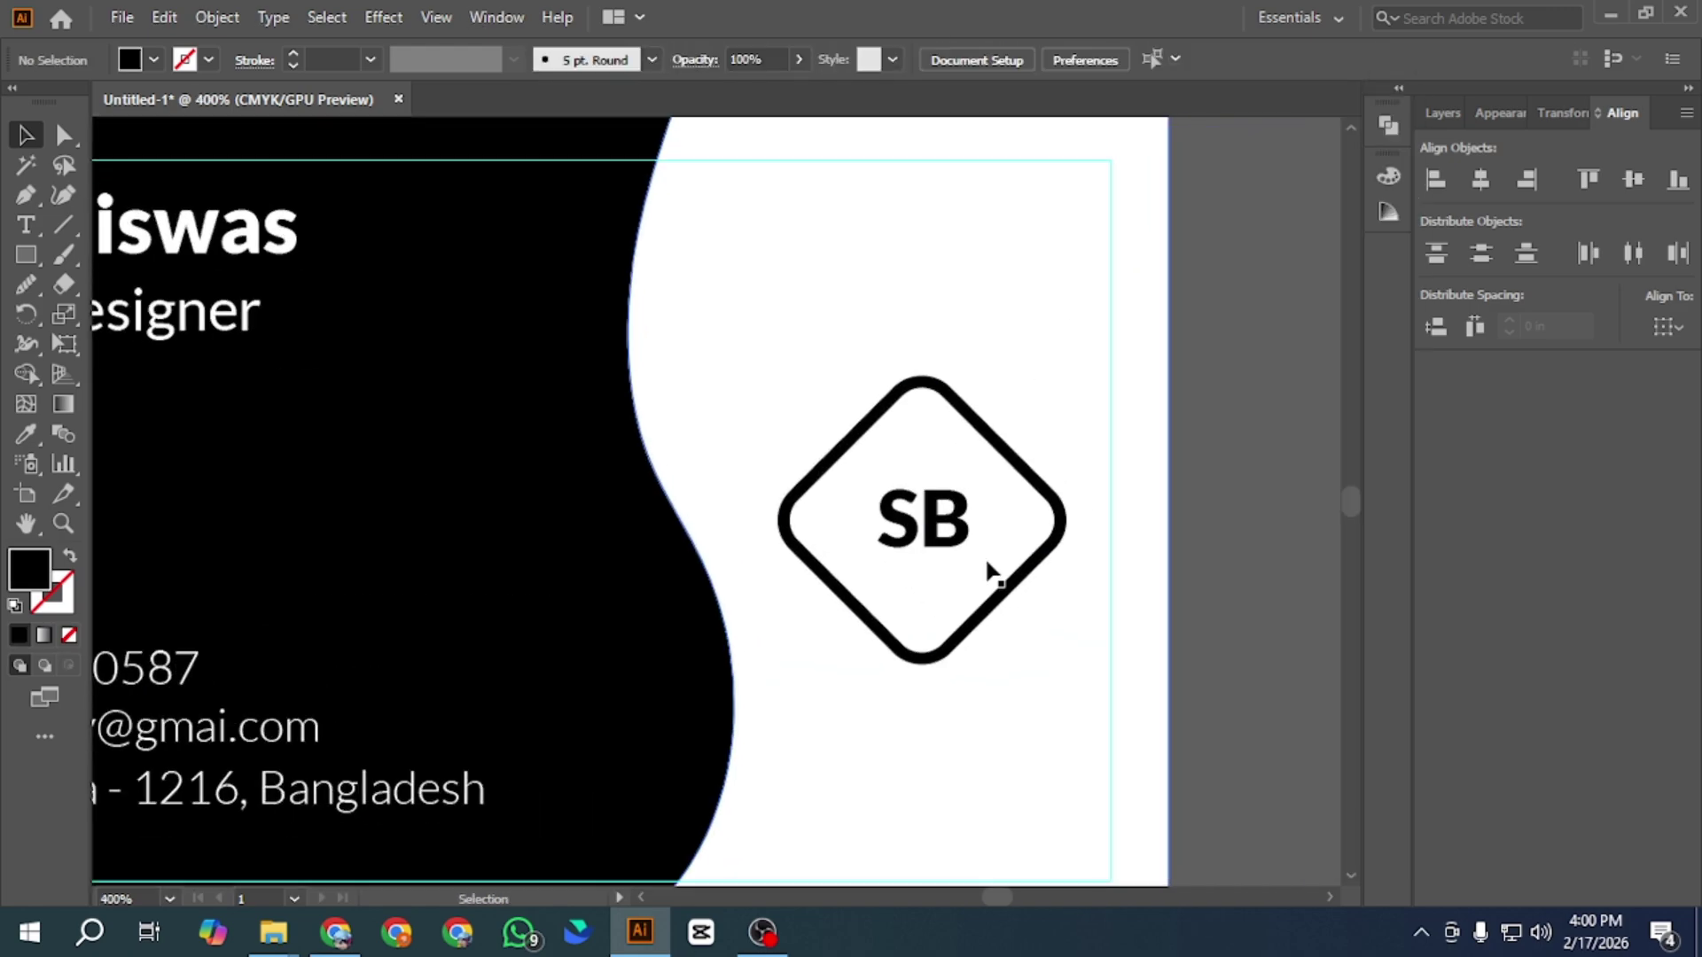
{"action": "left_click", "coordinate": [971, 492]}
{"action": "left_click_drag", "start_coordinate": [995, 457], "coordinate": [993, 460]}
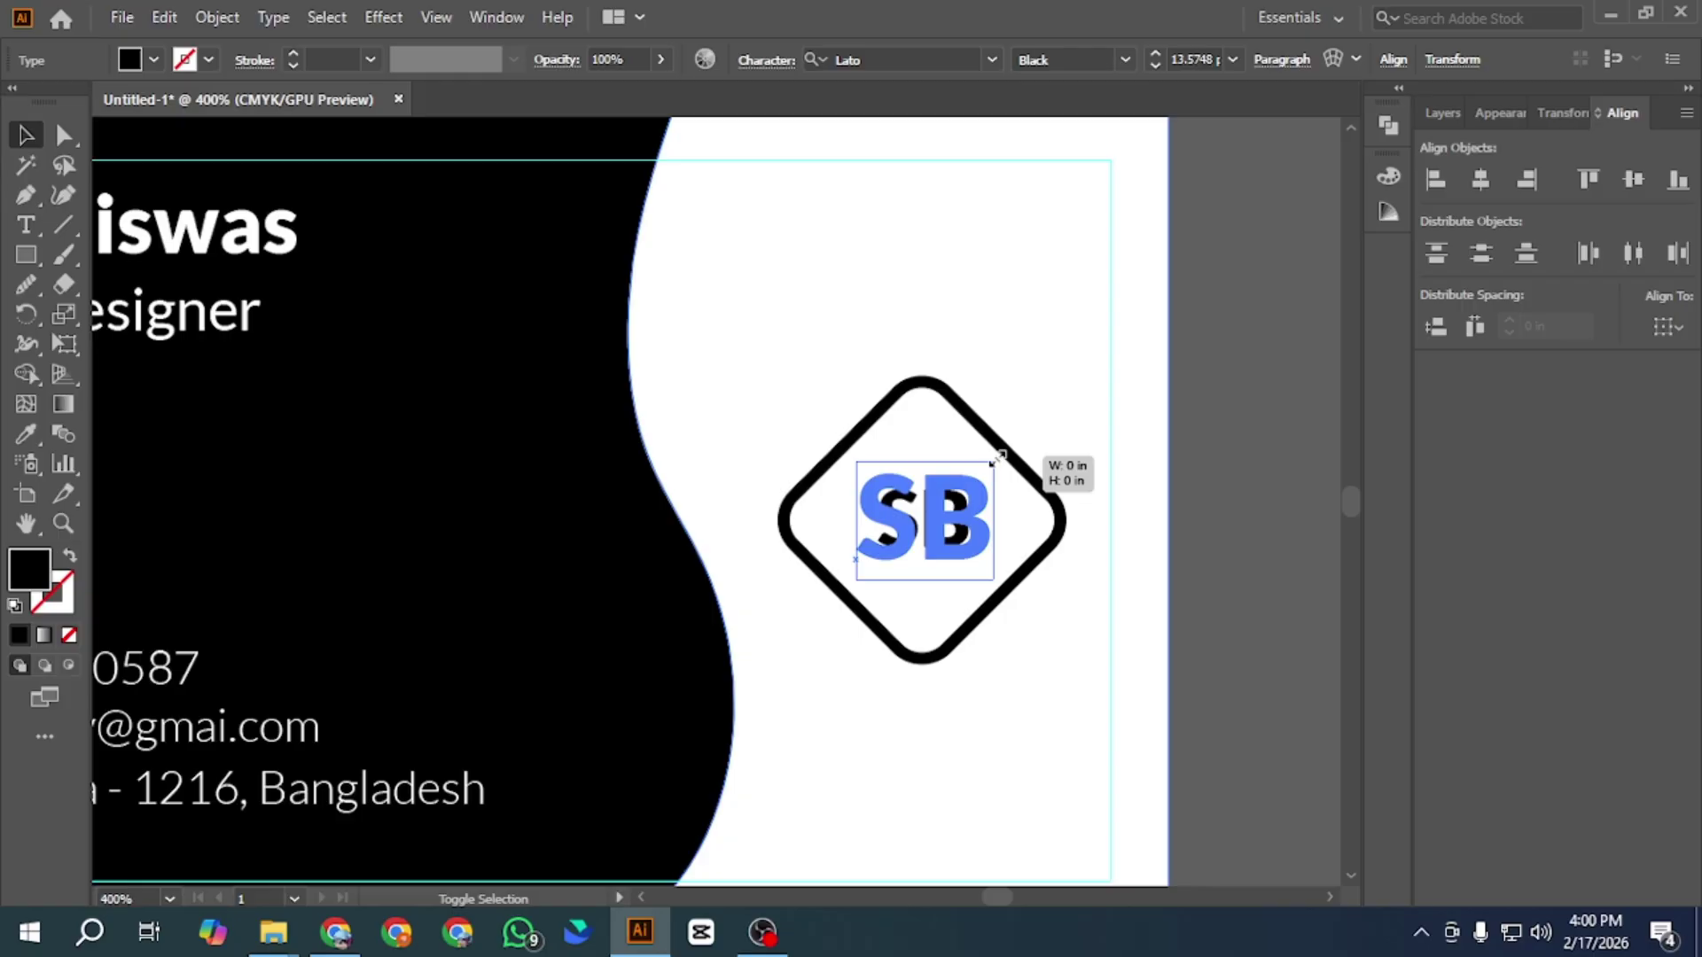
{"action": "left_click", "coordinate": [1236, 535]}
Compare the text of the original business card with the restyled Lato version beside it.
{"action": "scroll", "coordinate": [1127, 415], "scroll_direction": "down", "scroll_amount": 4}
{"action": "scroll", "coordinate": [922, 424], "scroll_direction": "up", "scroll_amount": 3}
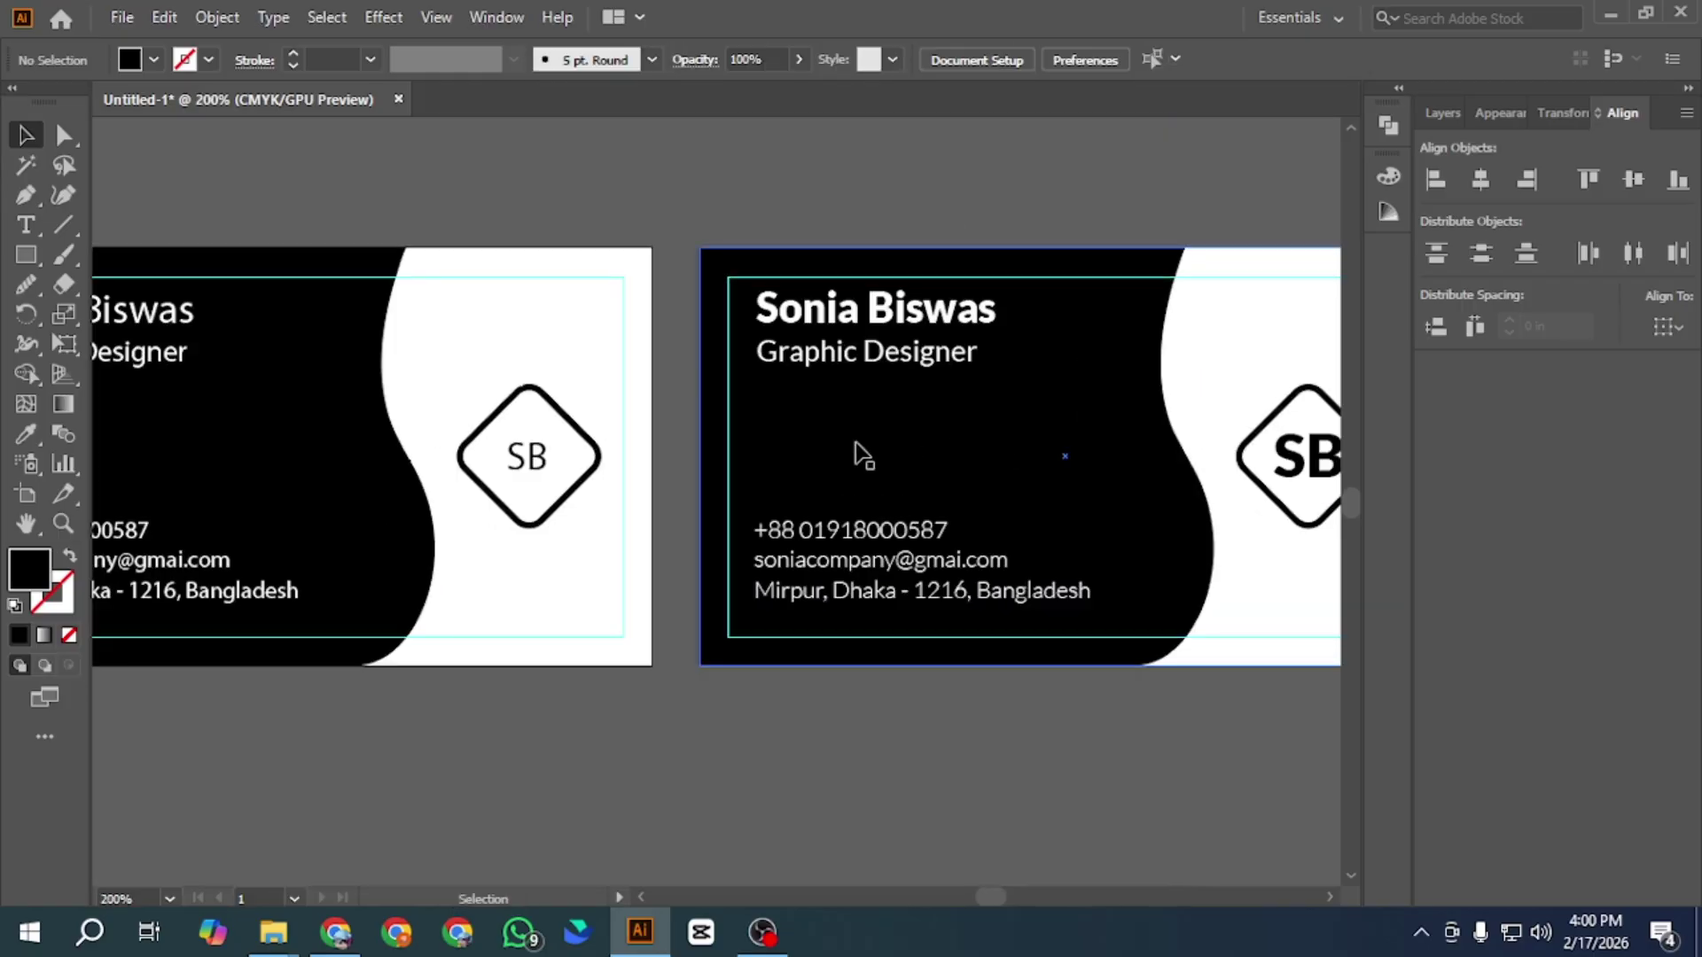
{"action": "scroll", "coordinate": [783, 676], "scroll_direction": "down", "scroll_amount": 1}
{"action": "scroll", "coordinate": [828, 694], "scroll_direction": "down", "scroll_amount": 1}
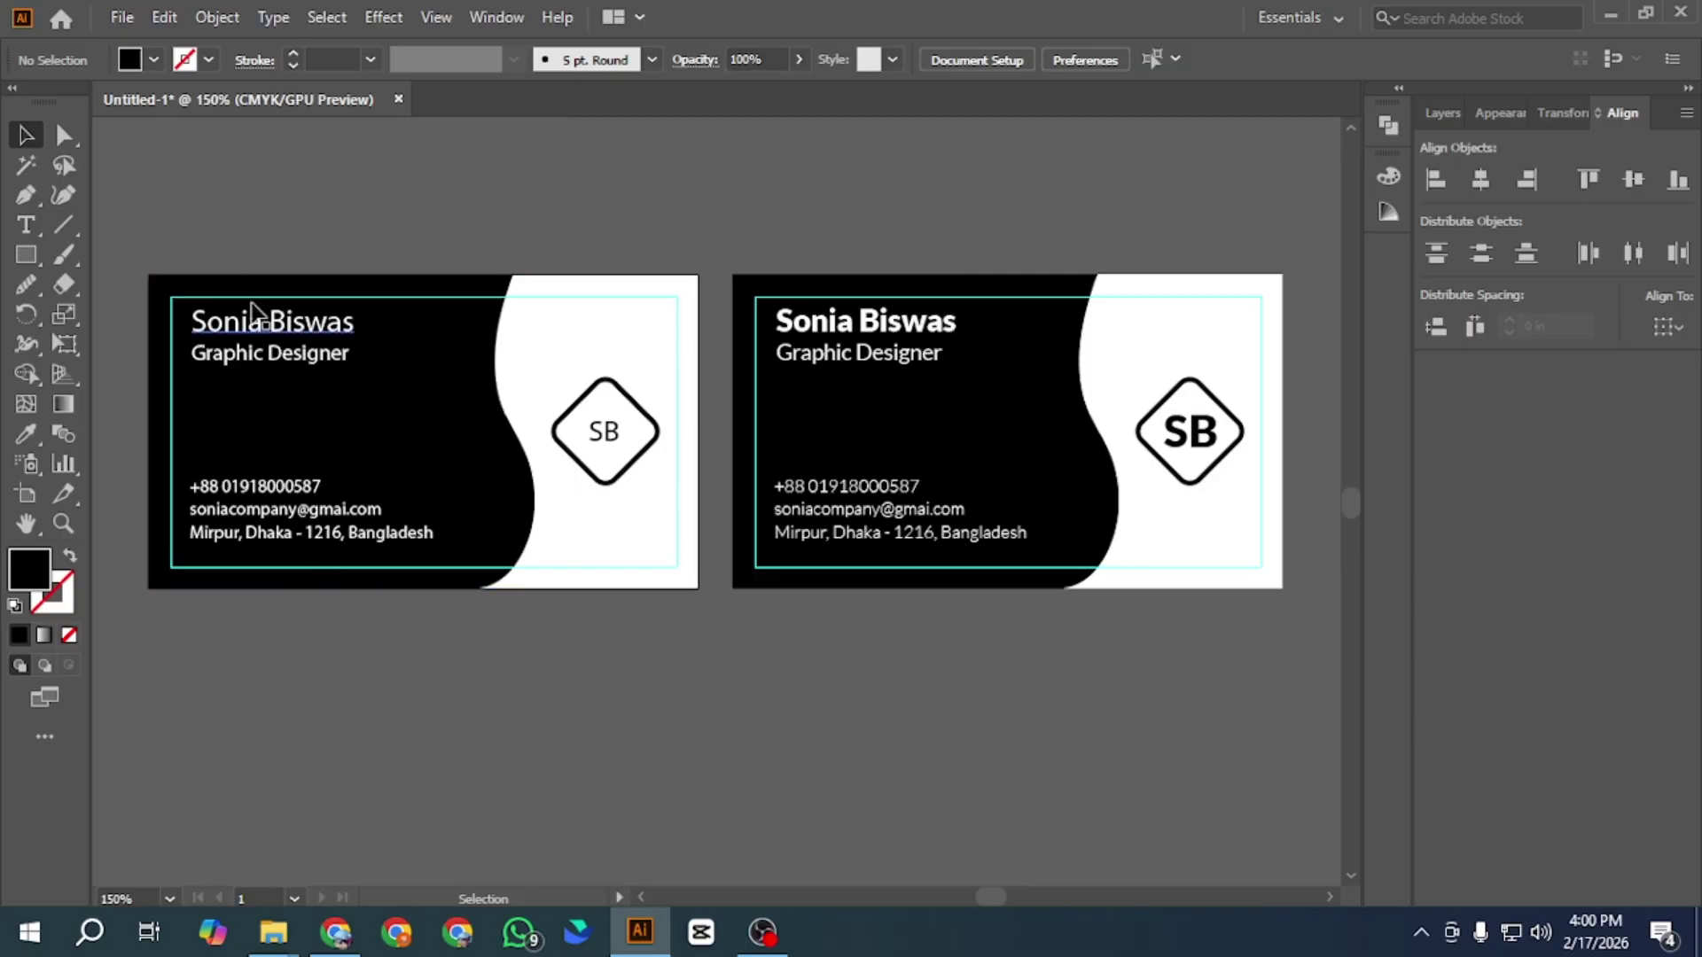
{"action": "left_click", "coordinate": [273, 330]}
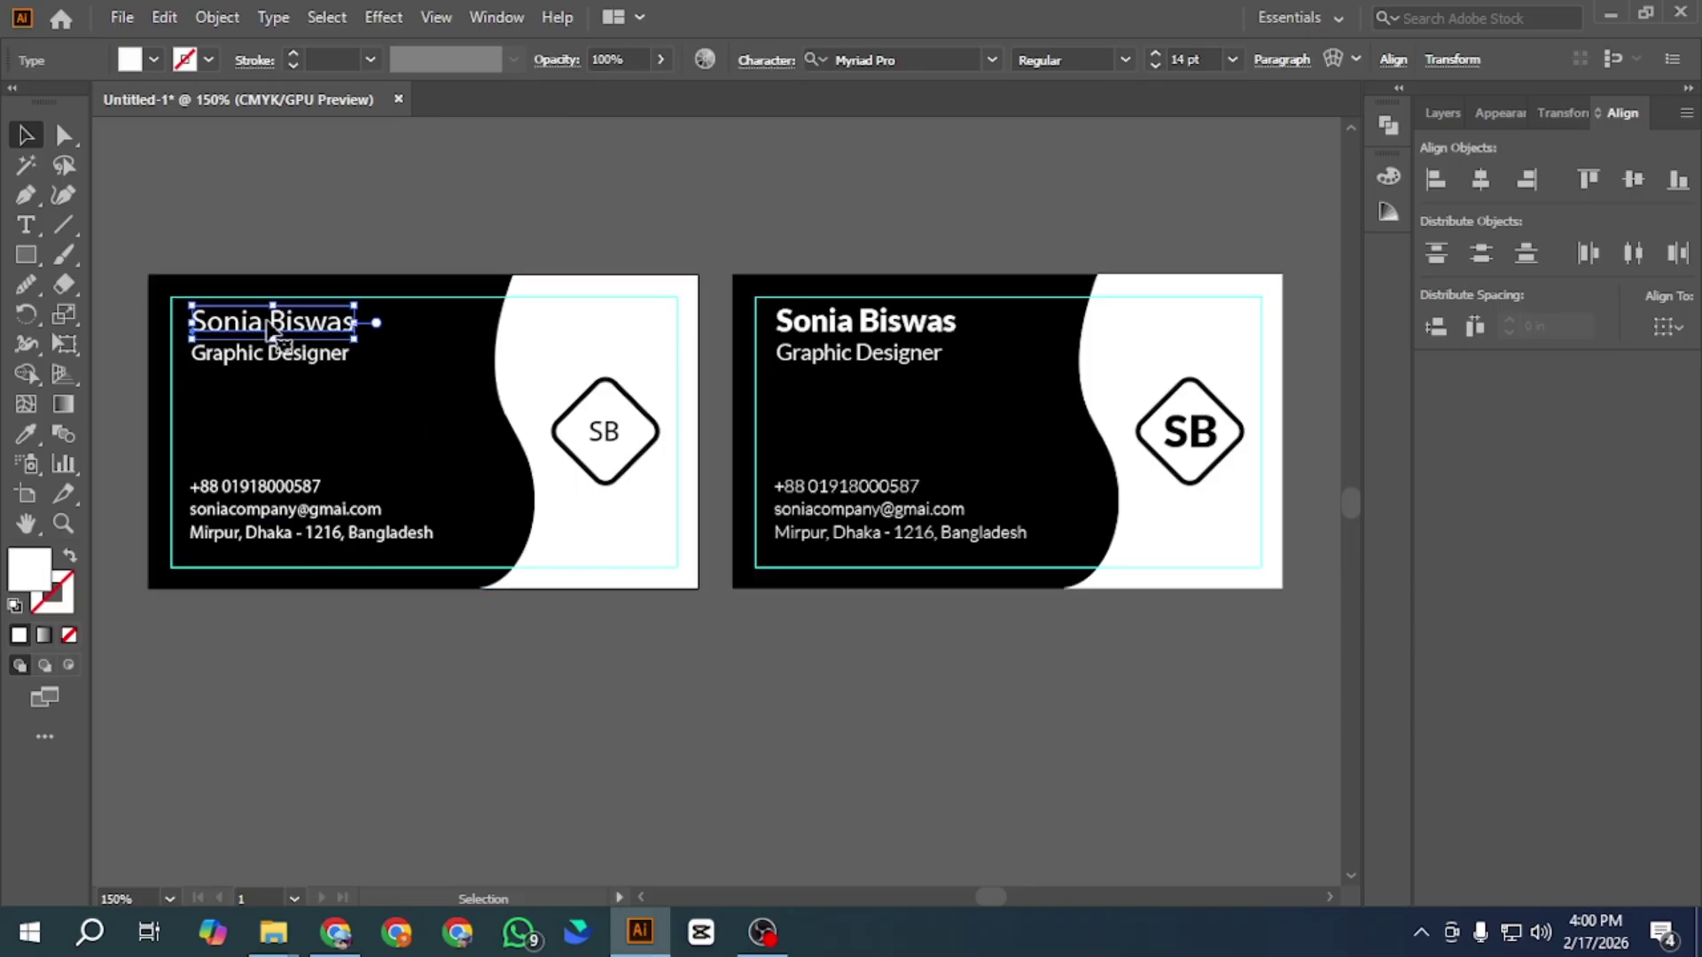
{"action": "left_click", "coordinate": [662, 736]}
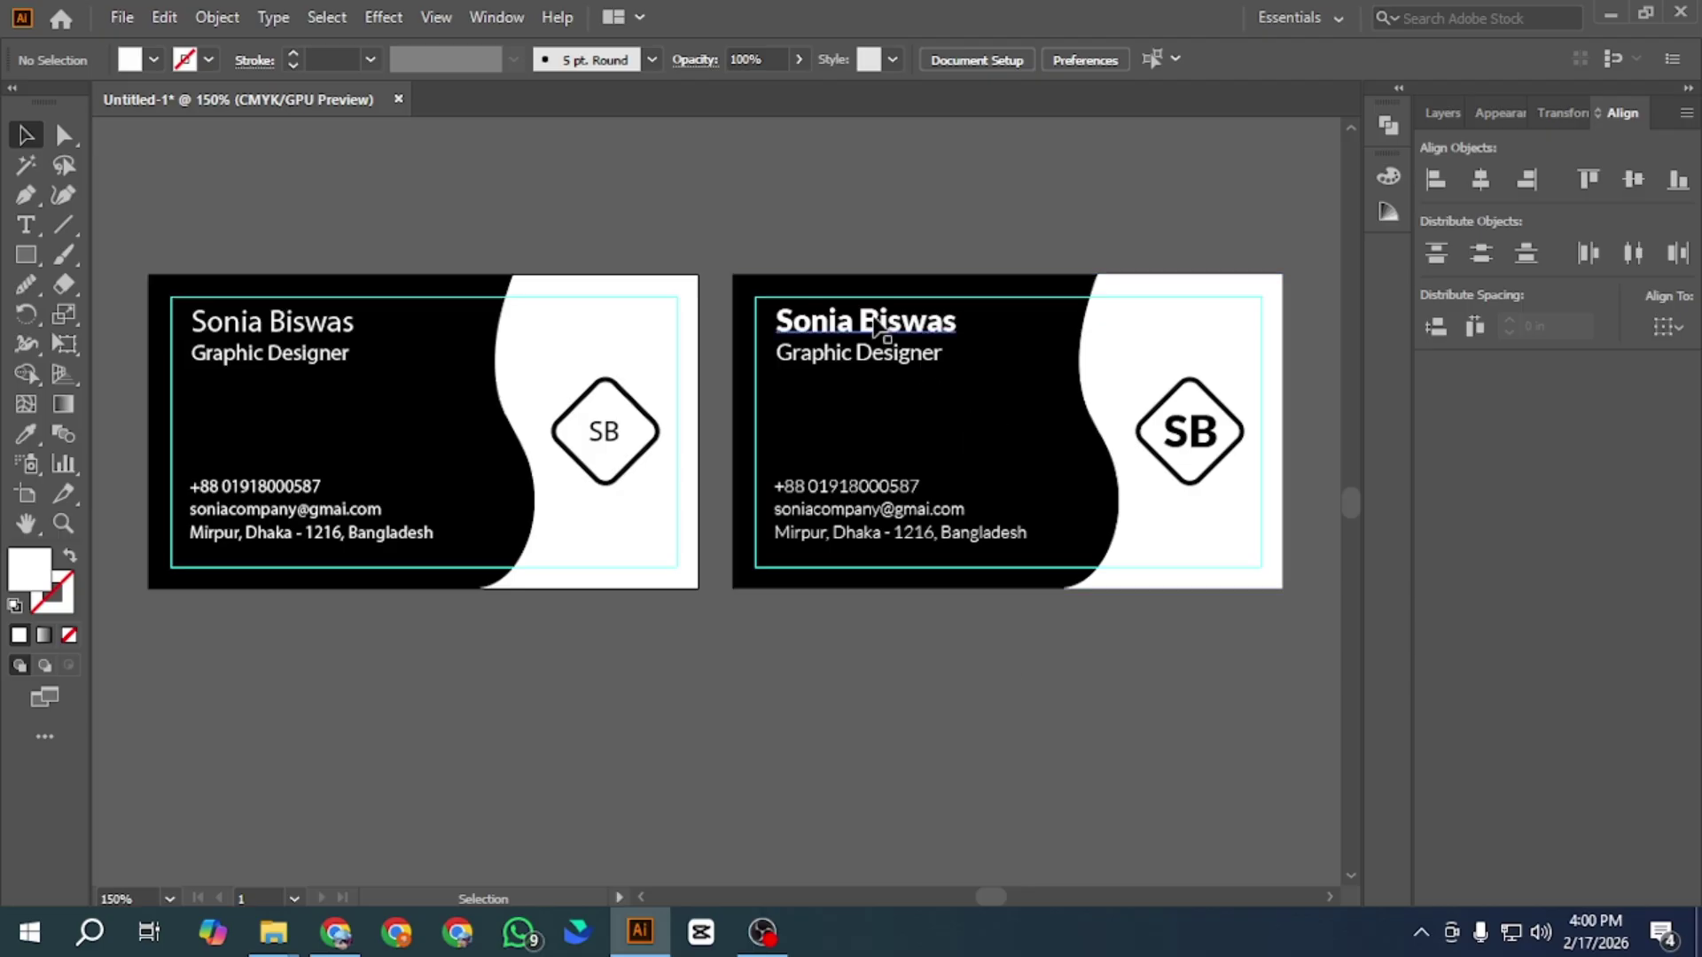
{"action": "left_click_drag", "start_coordinate": [1080, 214], "coordinate": [1032, 207]}
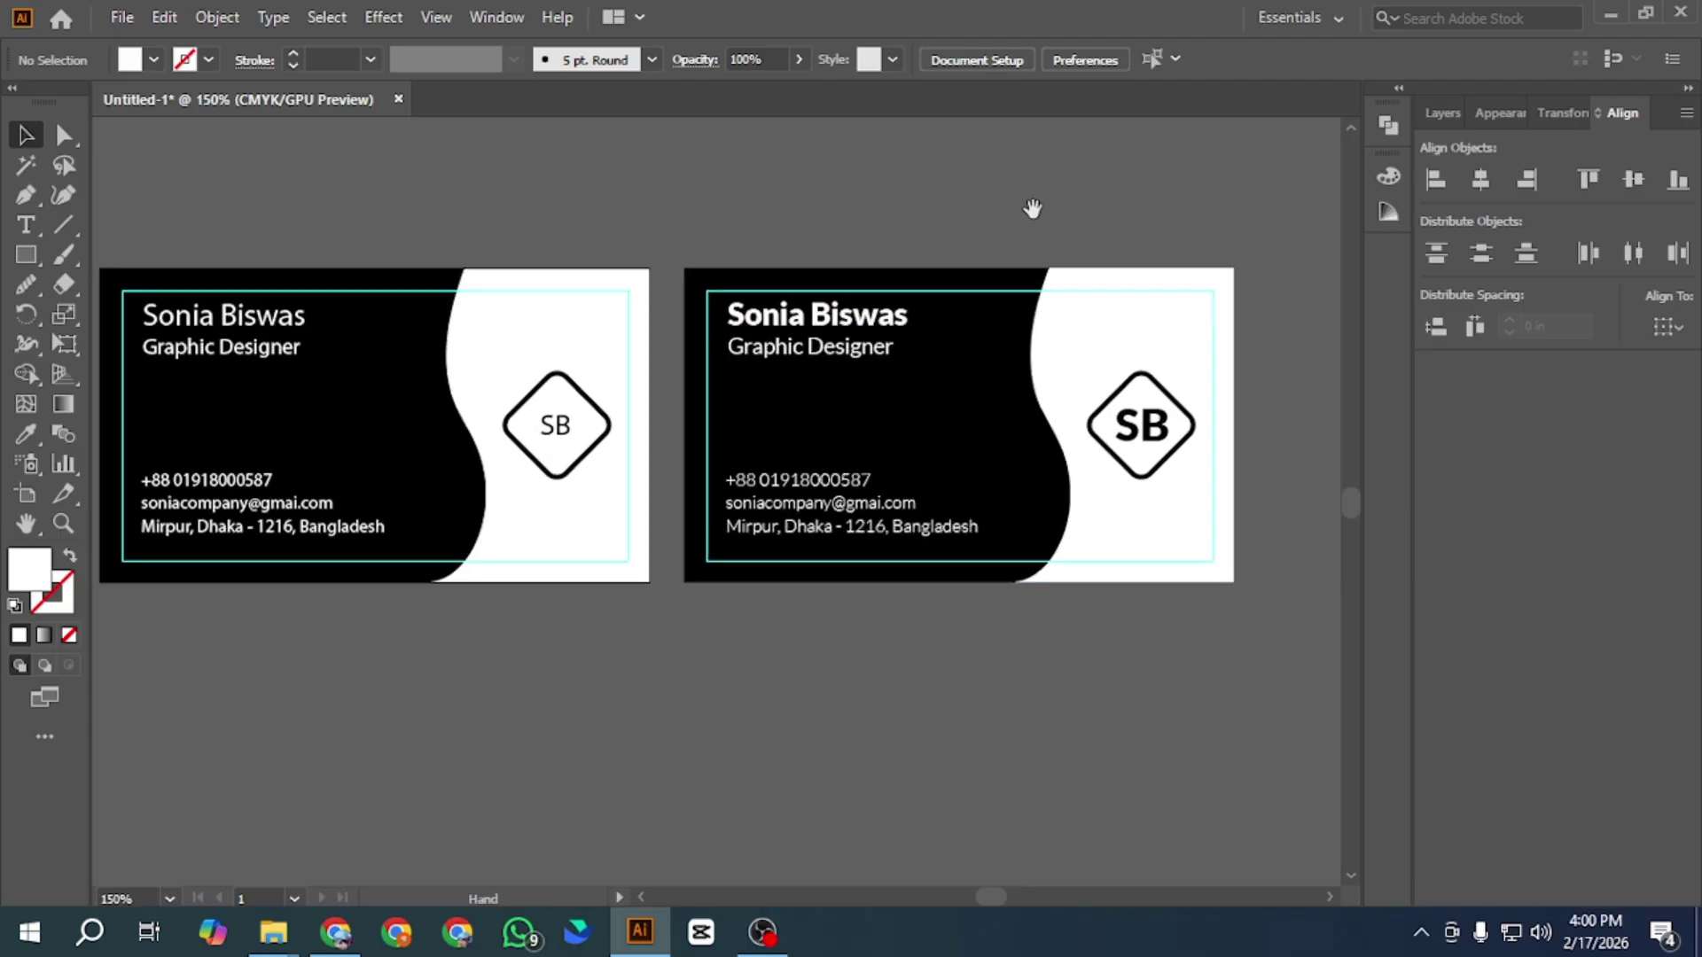
{"action": "left_click_drag", "start_coordinate": [872, 213], "coordinate": [902, 210]}
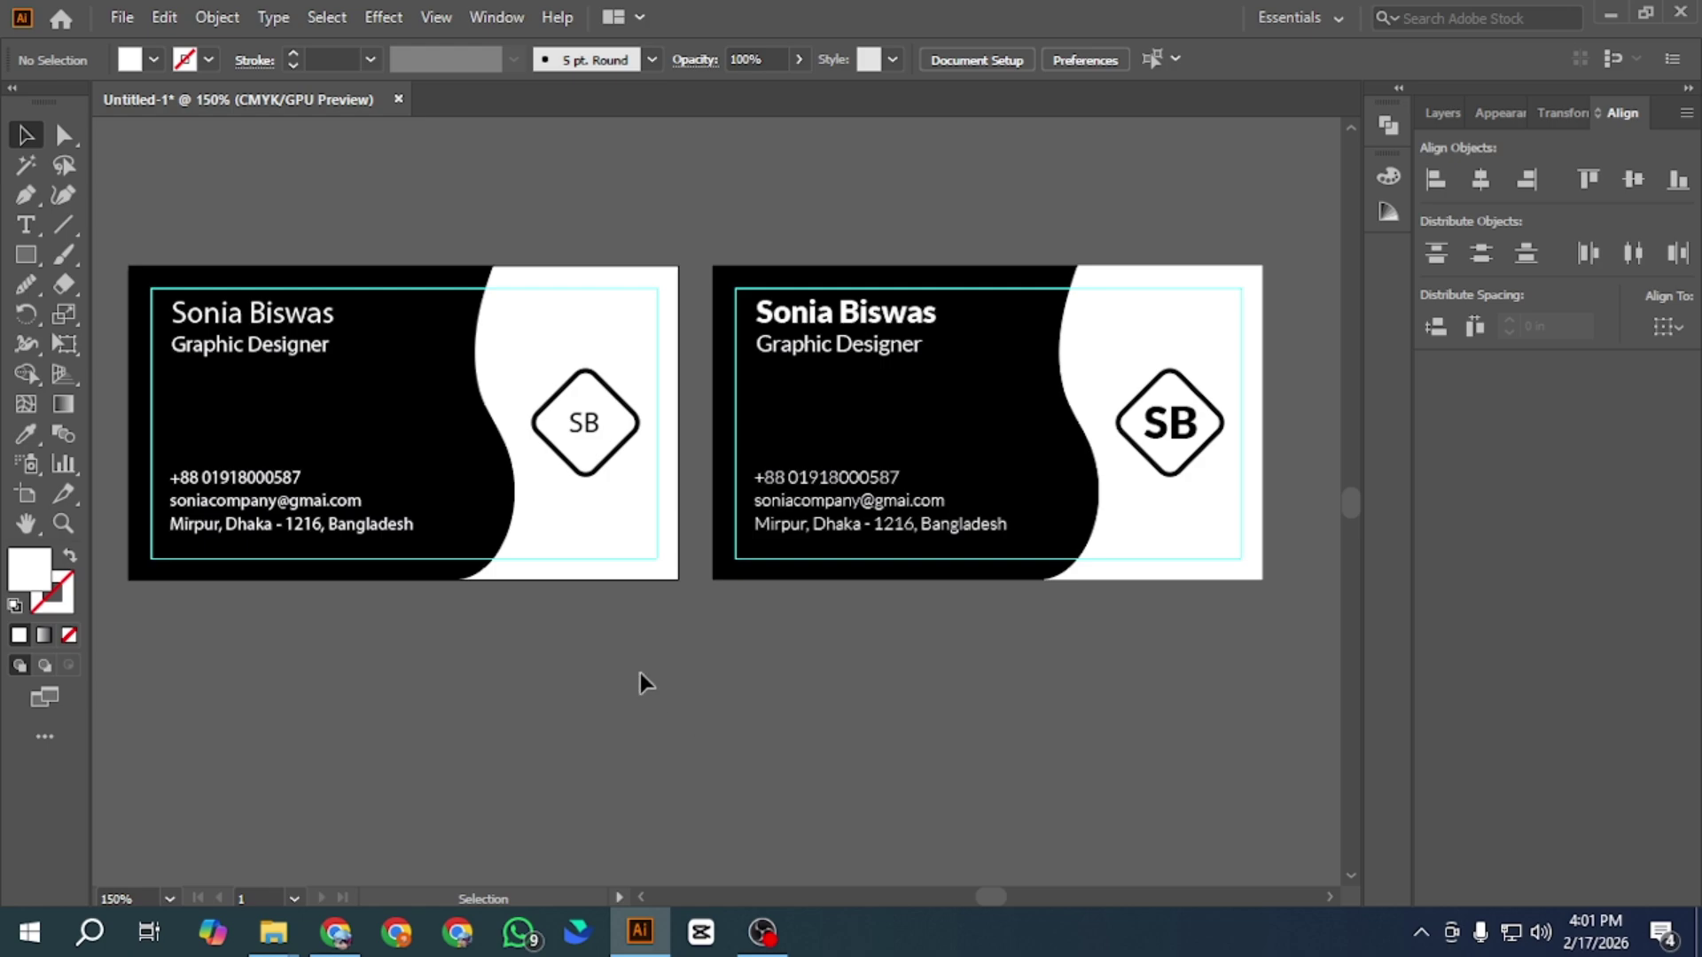
Switch to Chrome, go back from the download confirmation page and search Google for "roboto font family".
{"action": "left_click", "coordinate": [335, 931]}
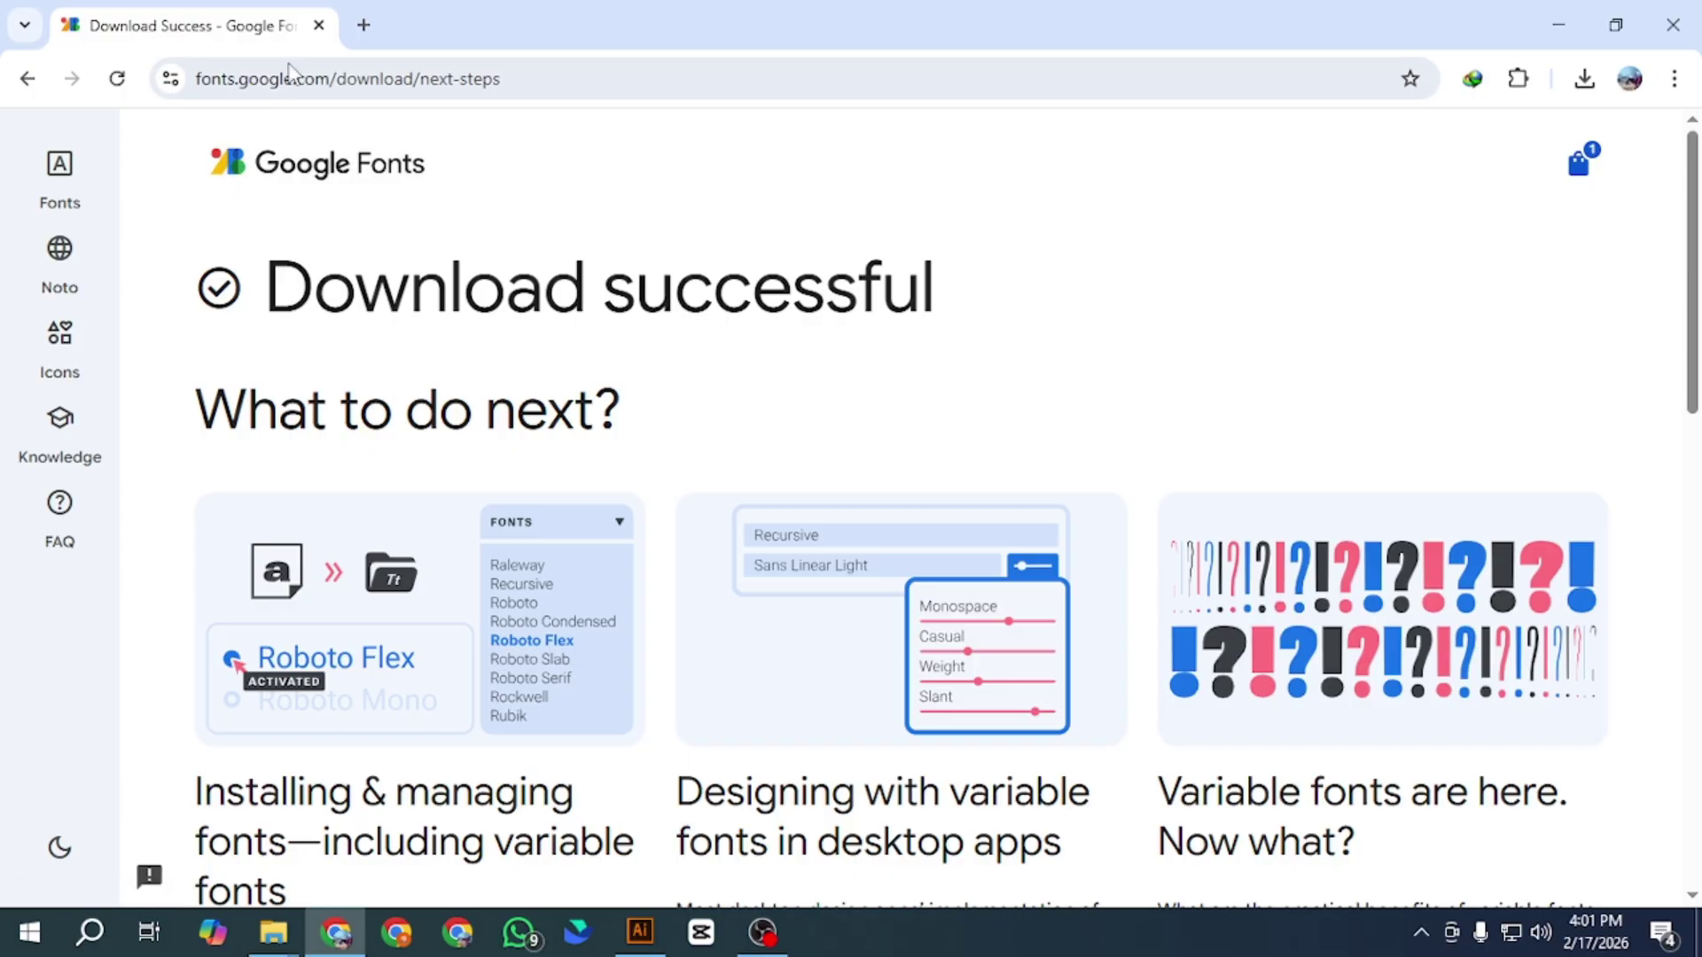
{"action": "left_click", "coordinate": [27, 78]}
{"action": "left_click", "coordinate": [485, 78]}
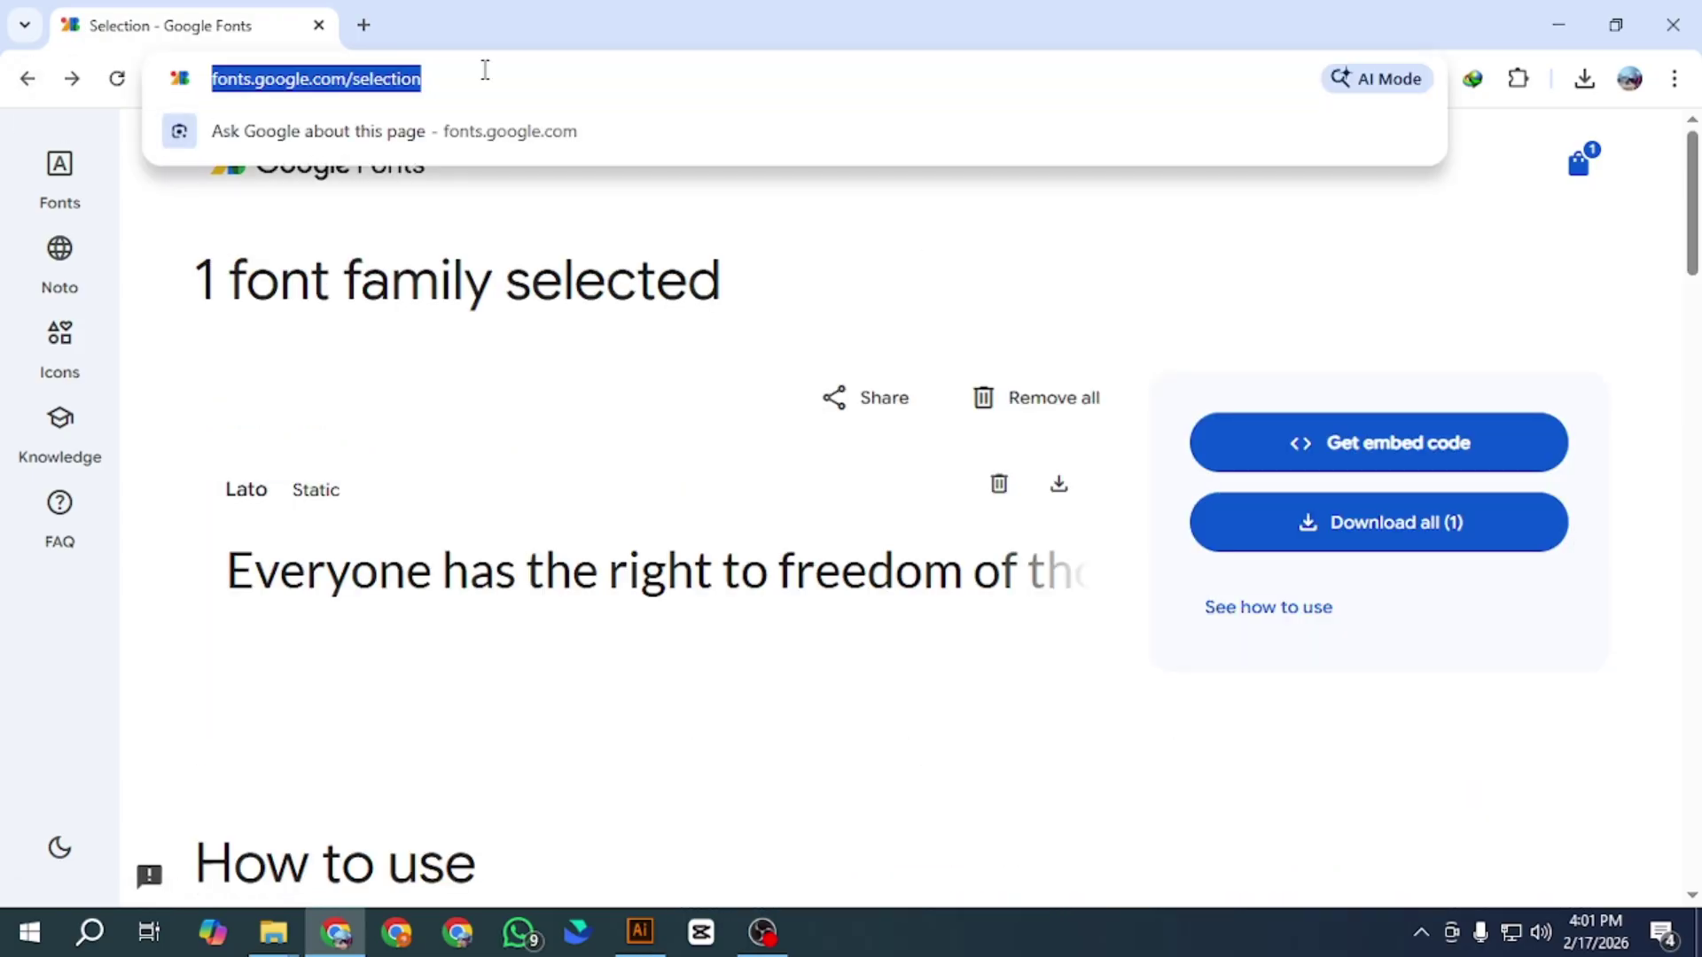
{"action": "type", "text": "robo"}
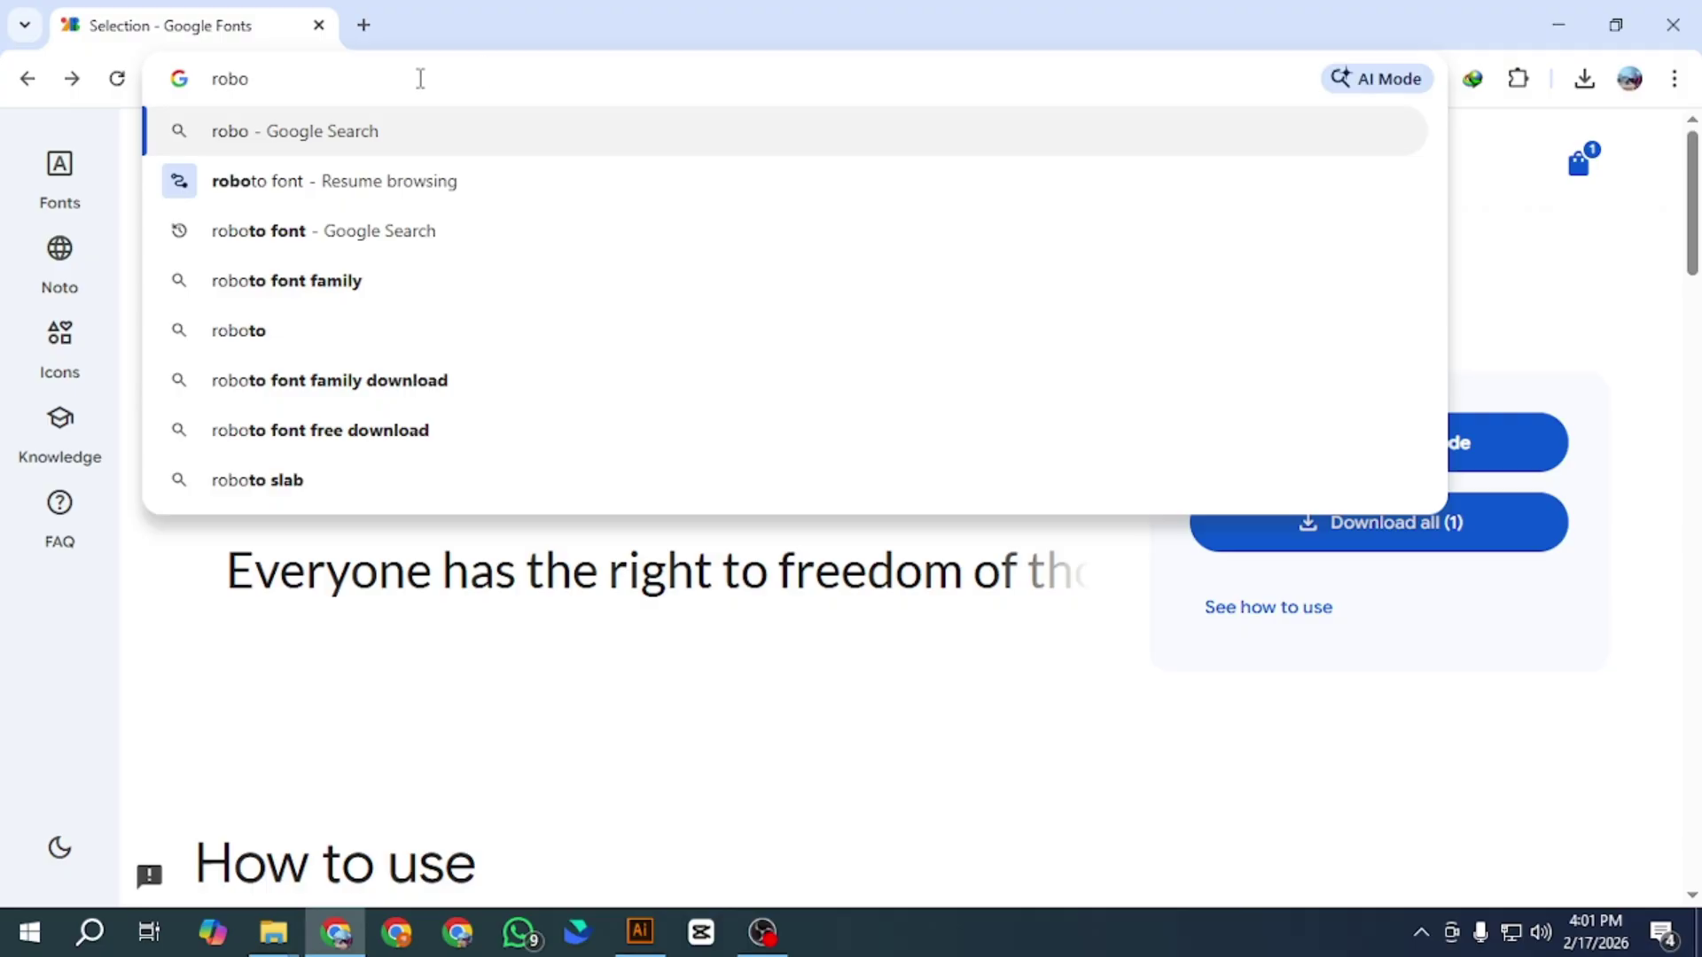
{"action": "left_click", "coordinate": [282, 282]}
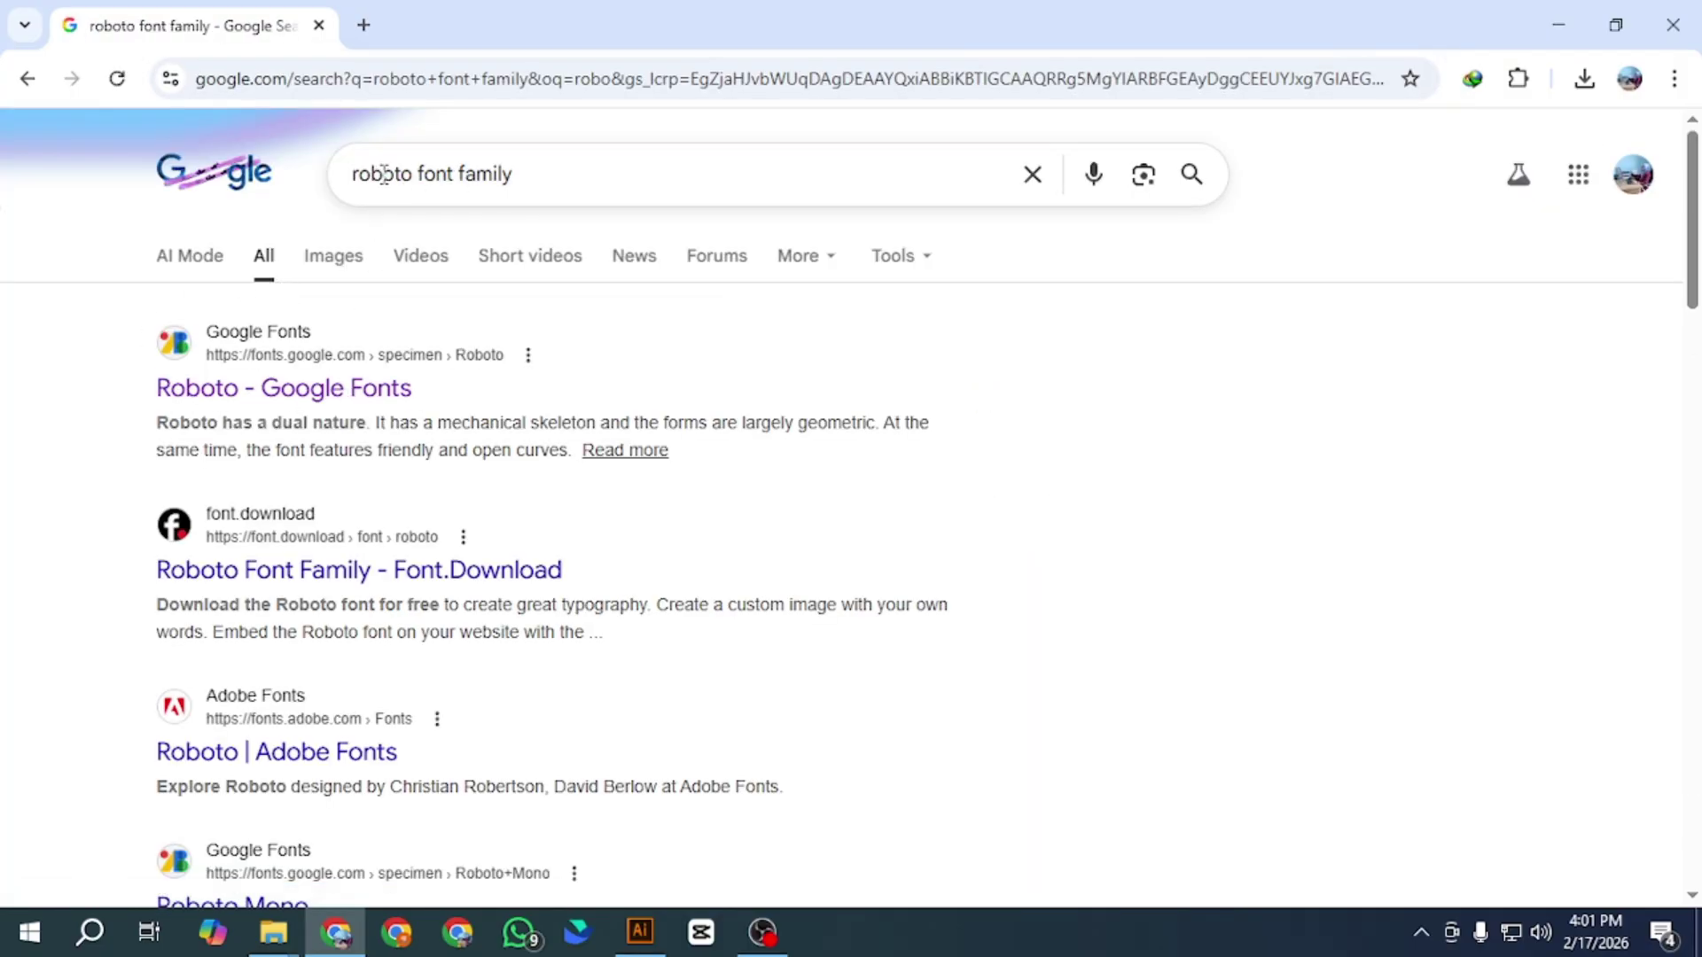
Search Google for "montserrat font family" and return to the business cards in Illustrator.
{"action": "left_click_drag", "start_coordinate": [552, 169], "coordinate": [78, 146]}
{"action": "type", "text": "mont"}
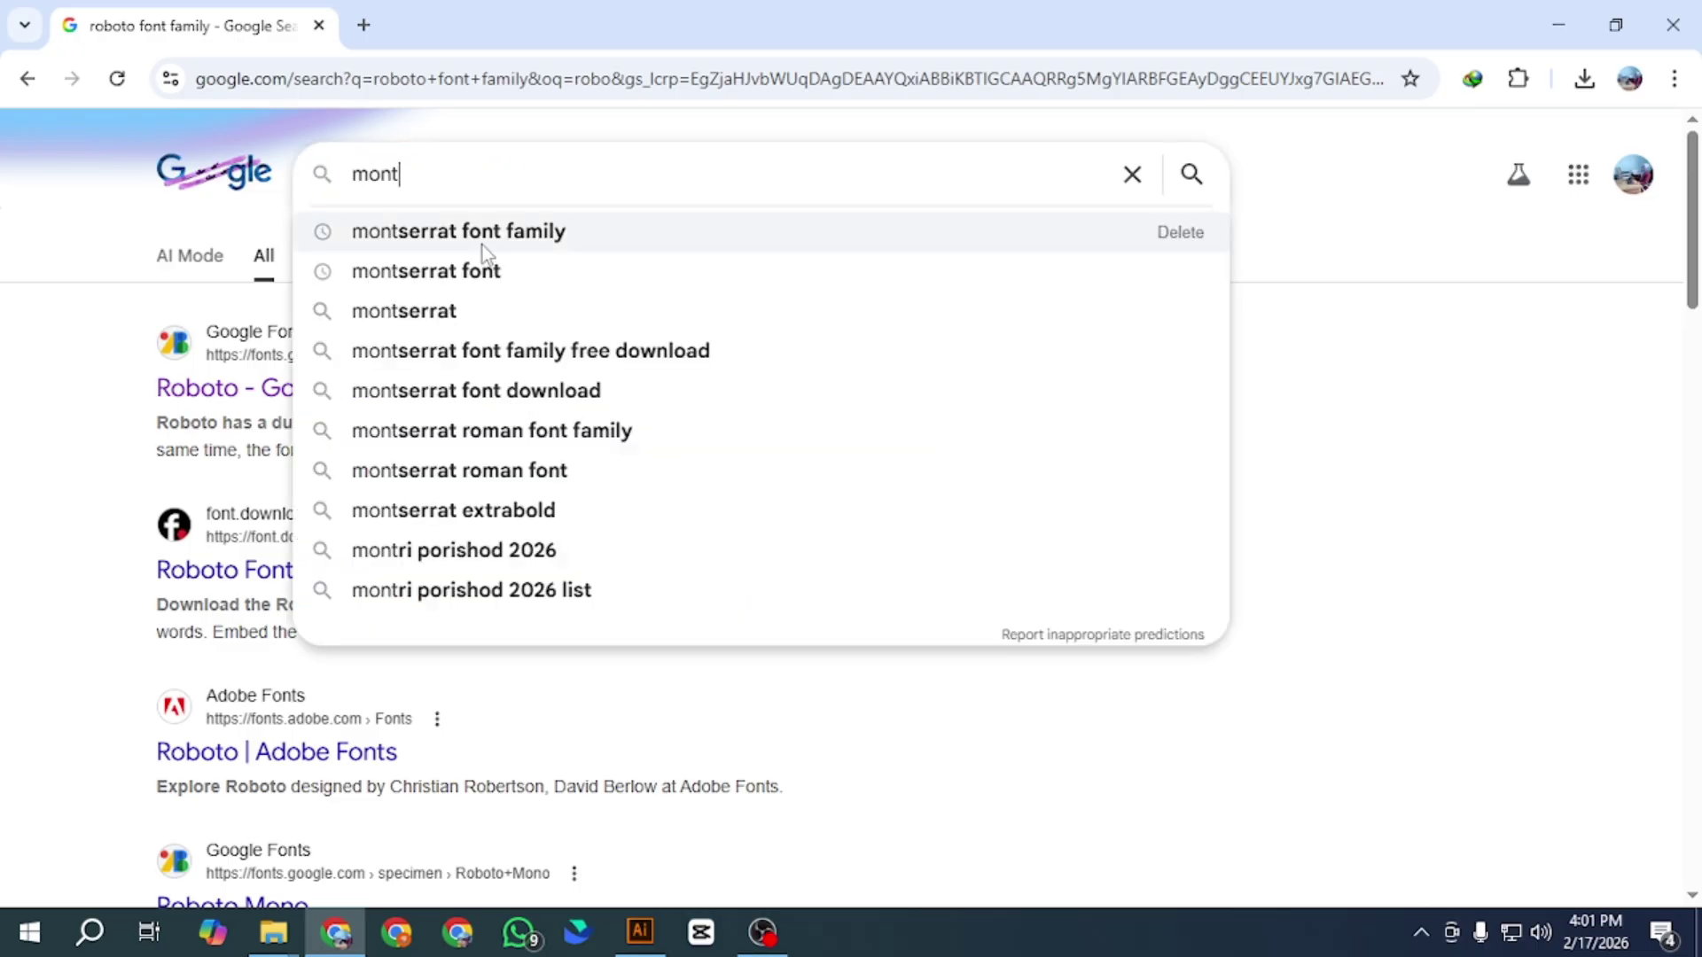
{"action": "left_click", "coordinate": [438, 235]}
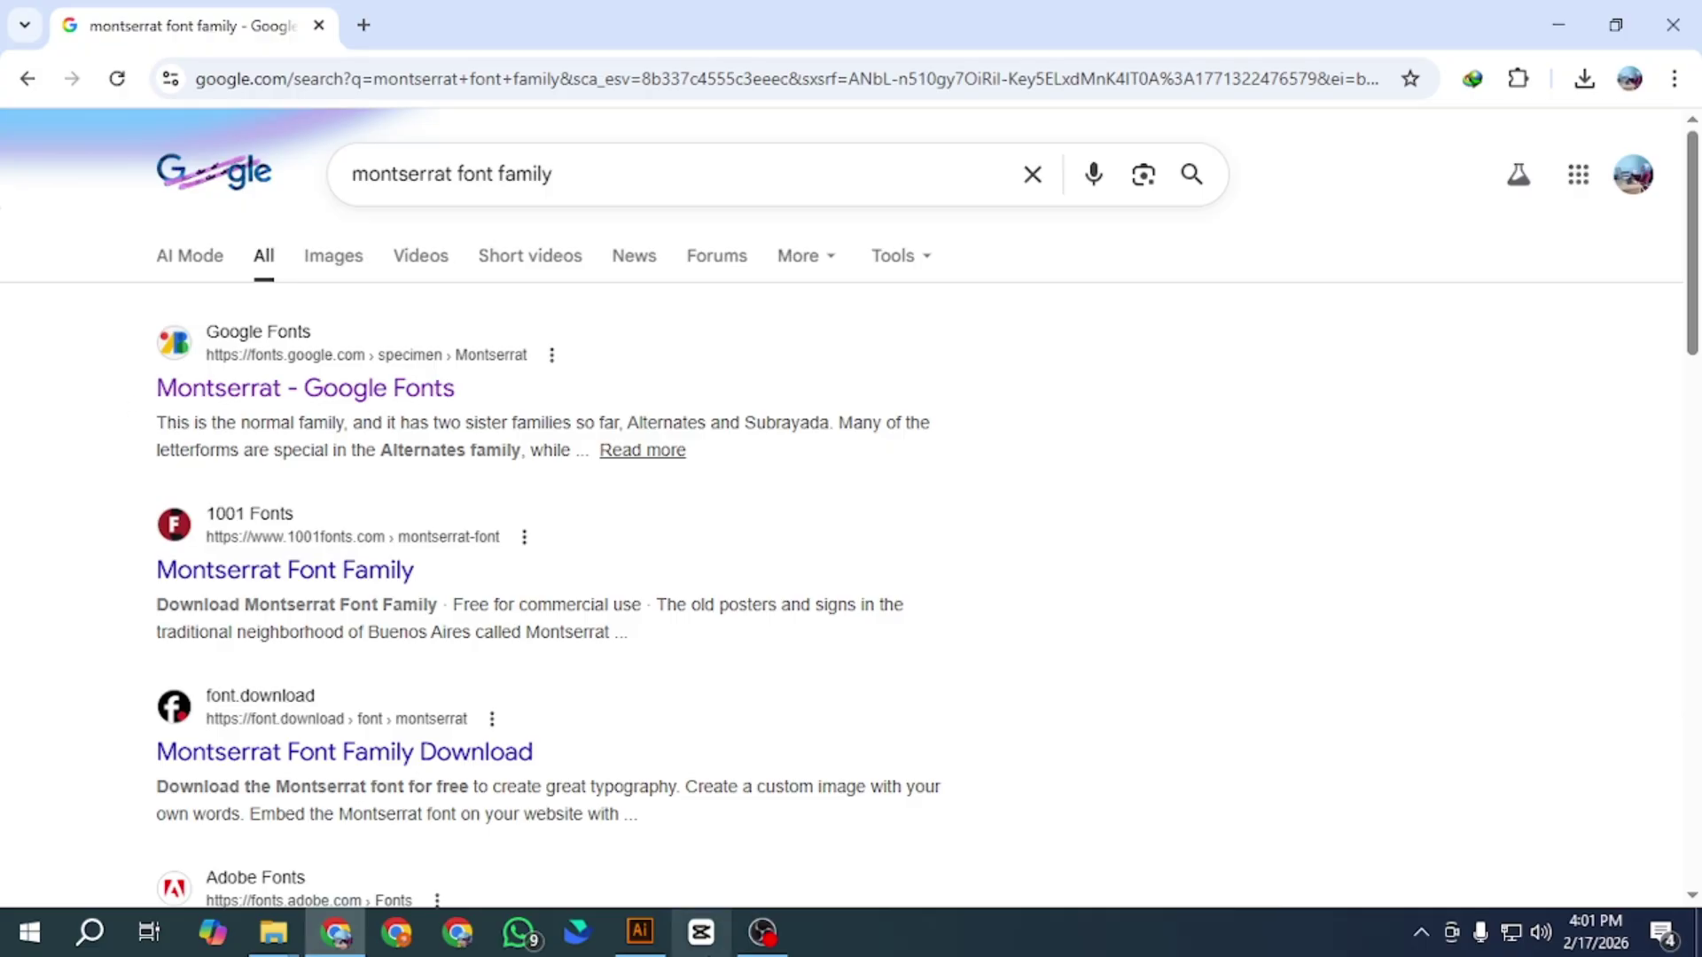
{"action": "left_click", "coordinate": [640, 931]}
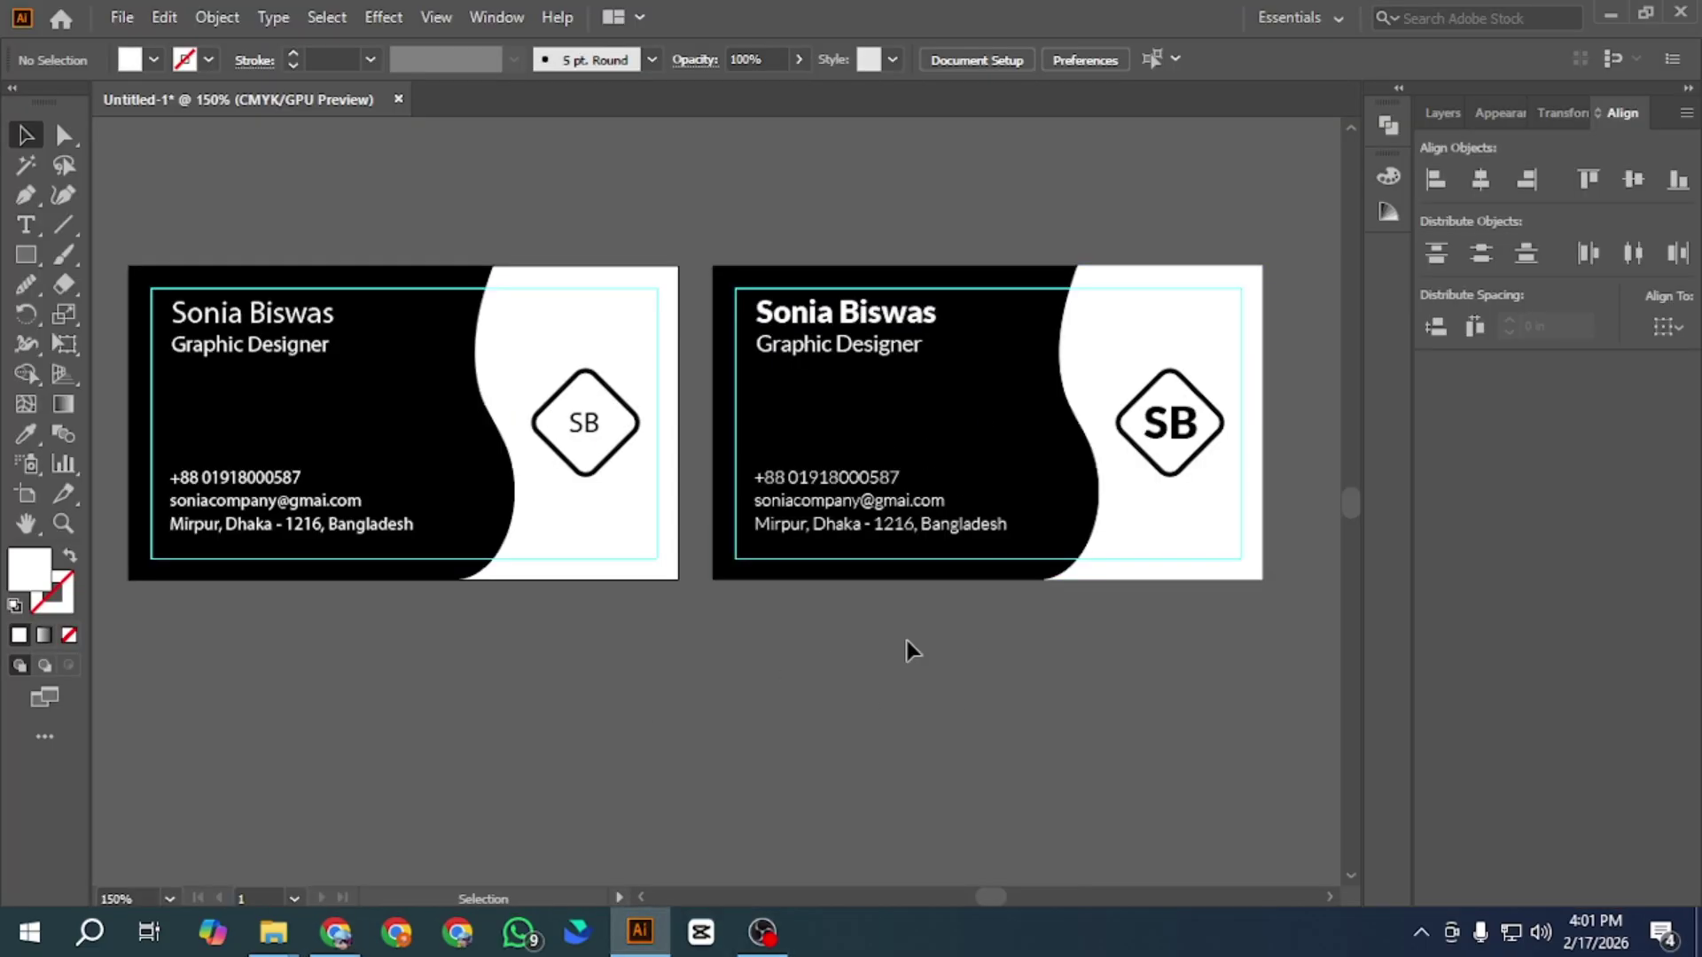